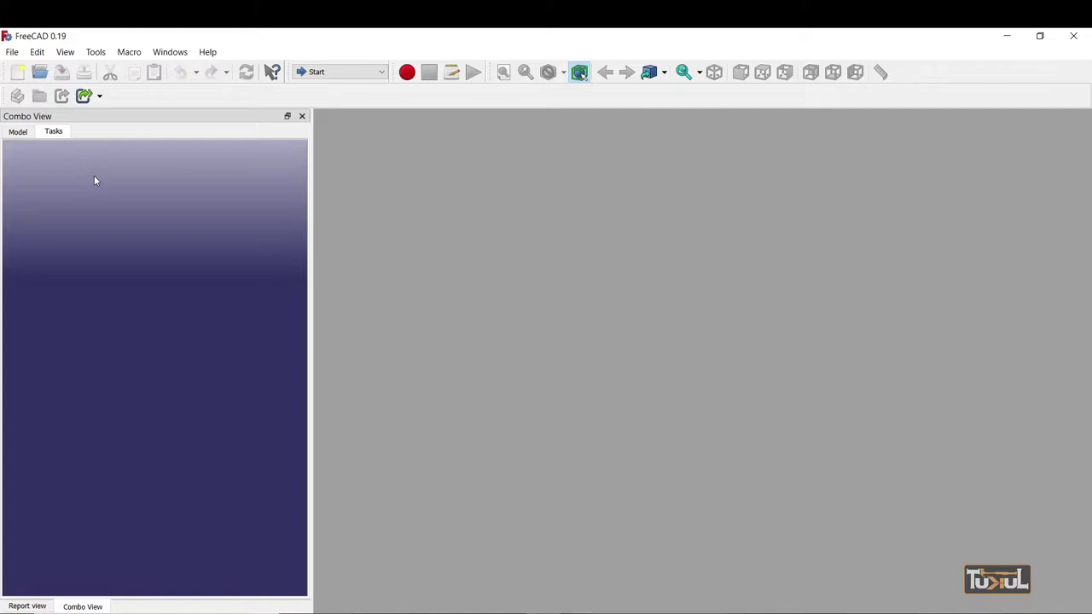
Step: Create a new empty document and activate the Part Design workbench
click(21, 74)
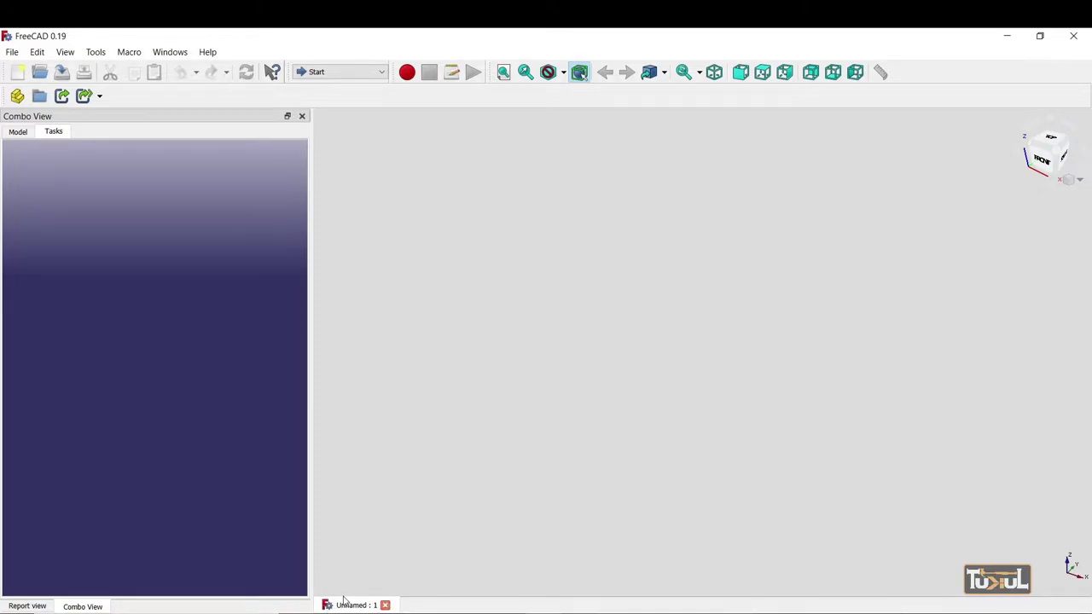
click(381, 76)
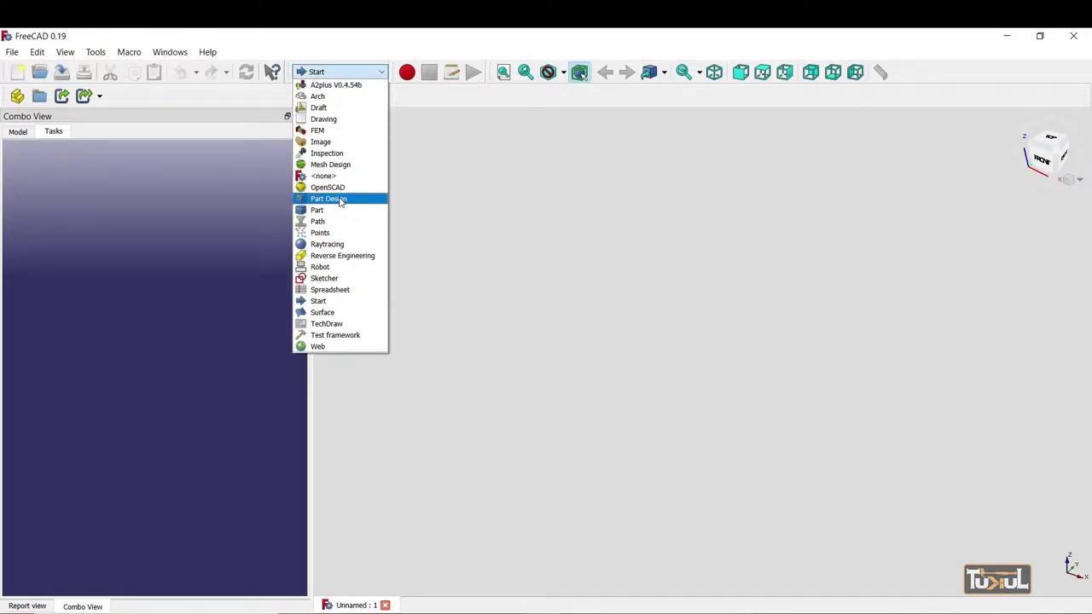
click(340, 200)
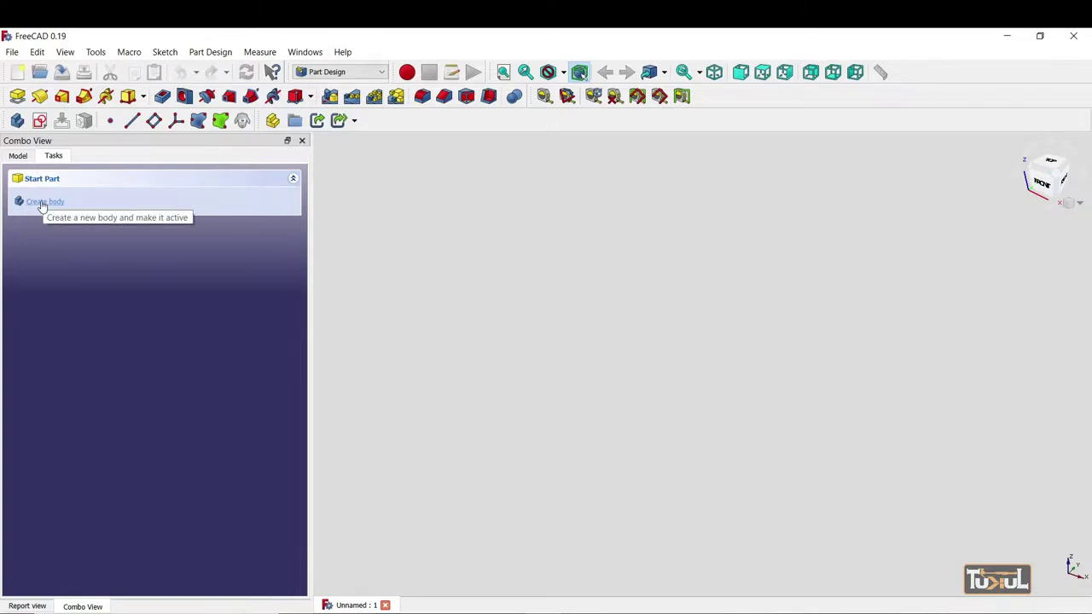
Step: Add a new body and open a sketch on the XY_Plane
click(41, 203)
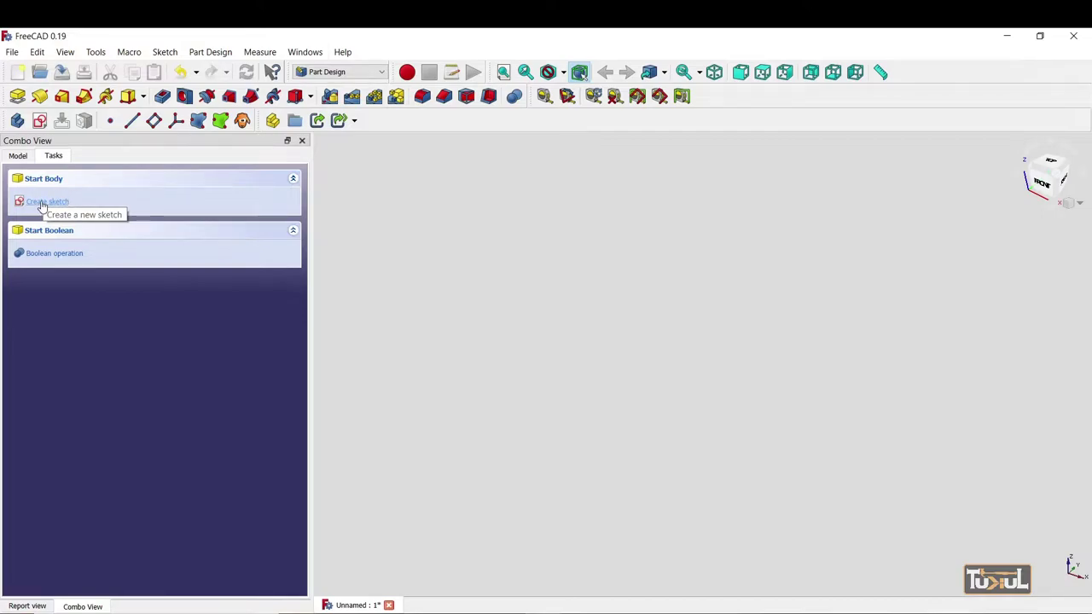
click(41, 203)
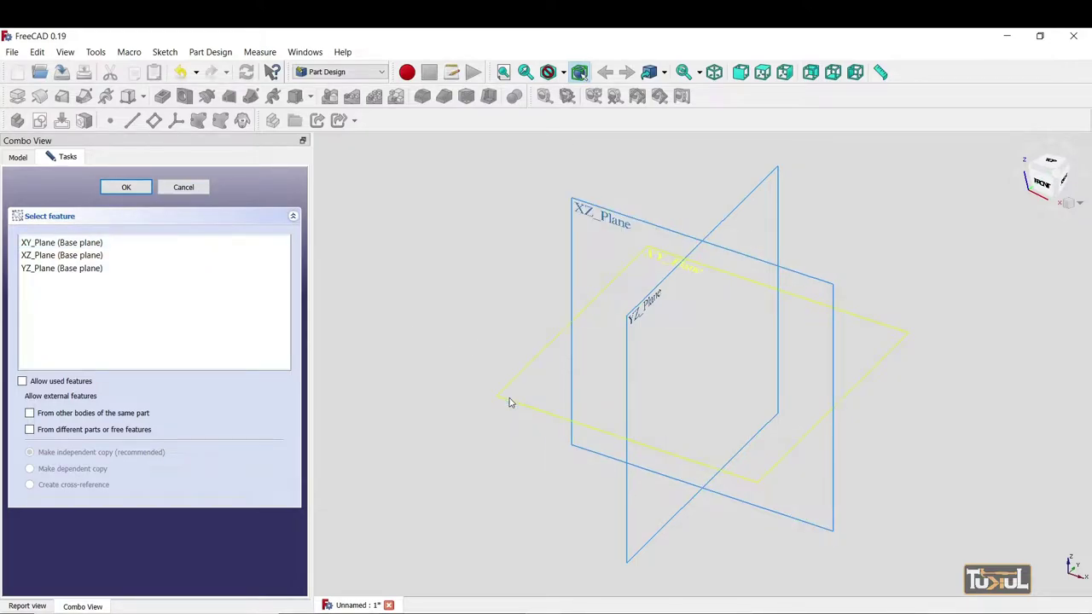
click(34, 243)
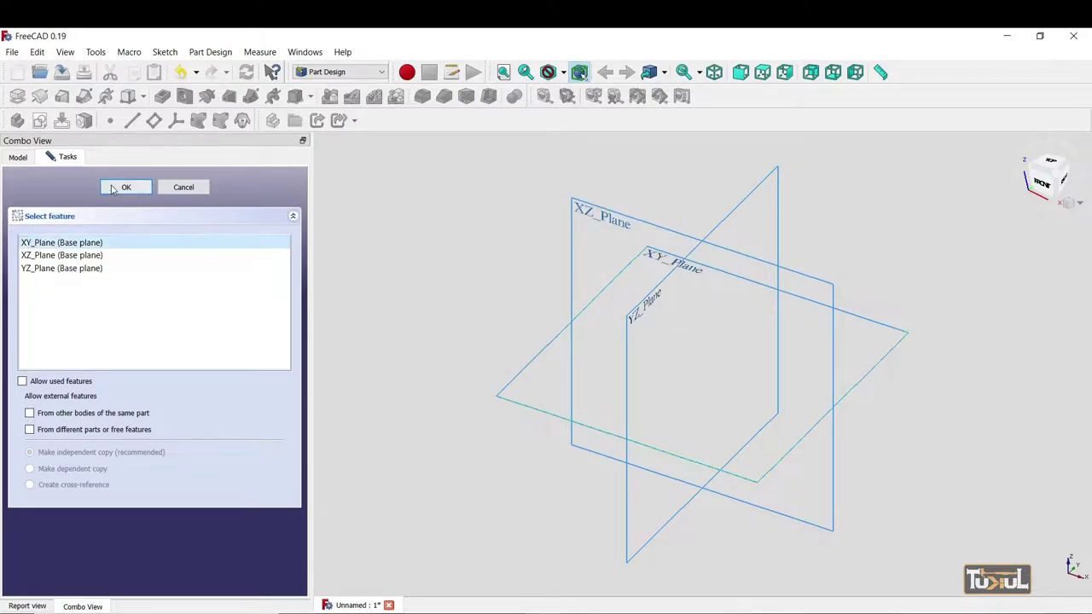
click(112, 189)
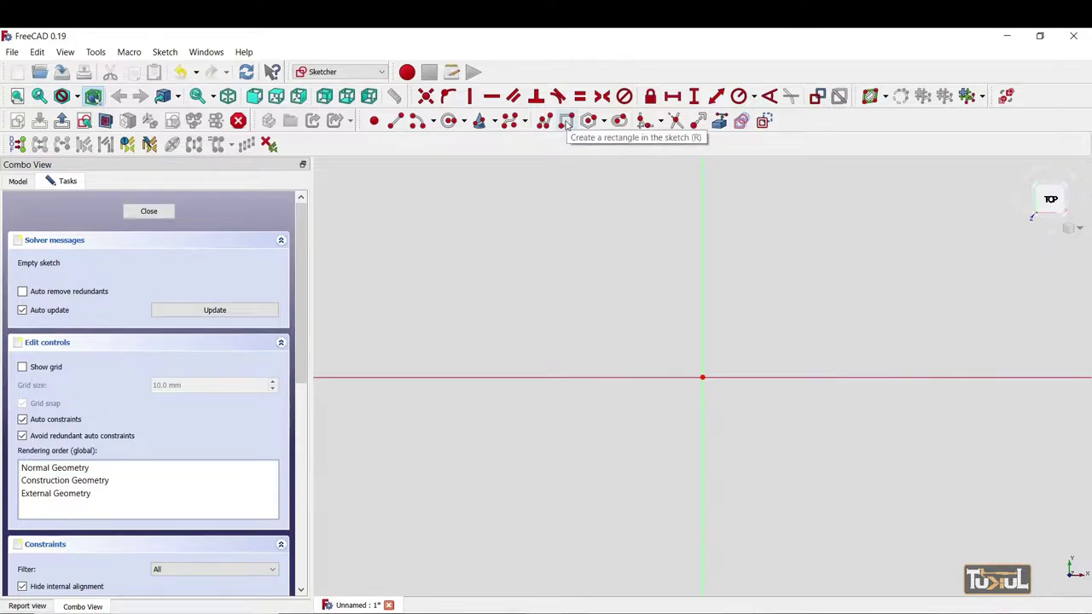
Step: Draw a large rectangle from upper-left to lower-right corner in the sketch
click(568, 124)
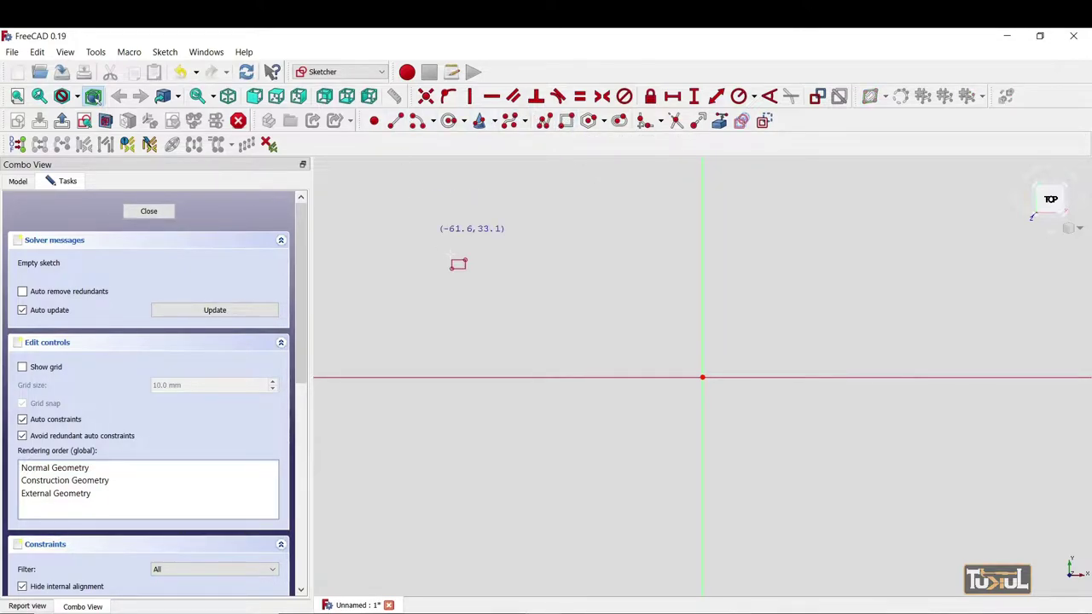
click(466, 213)
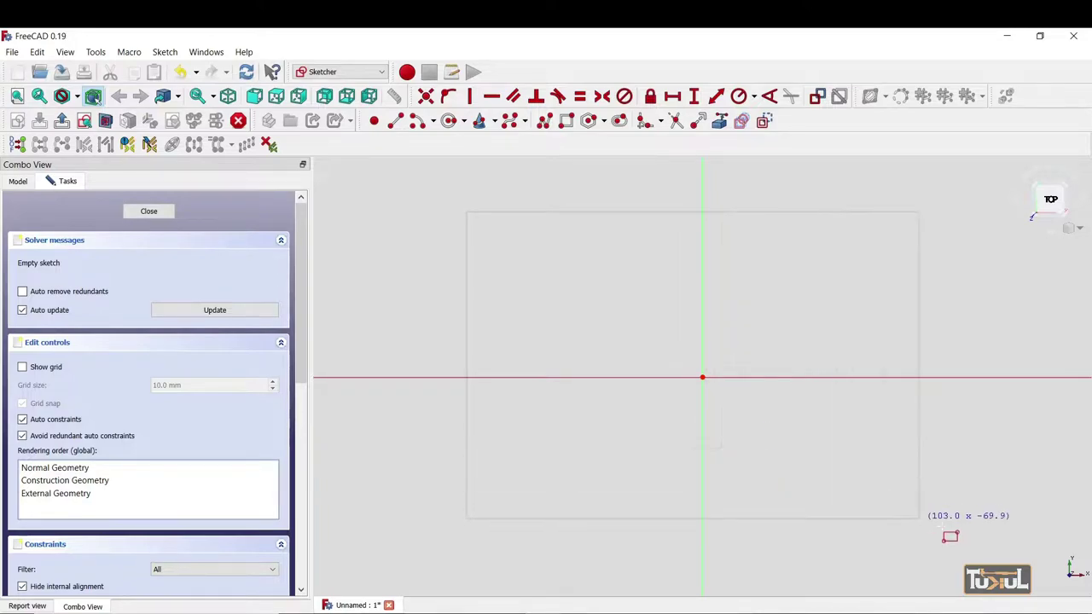
click(1004, 541)
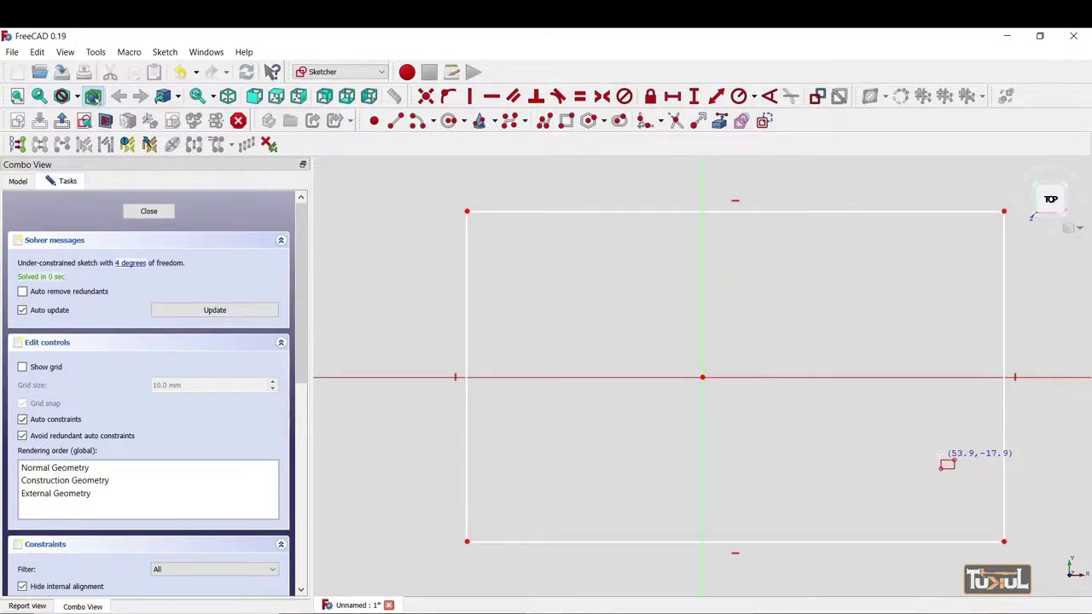
right_click(848, 442)
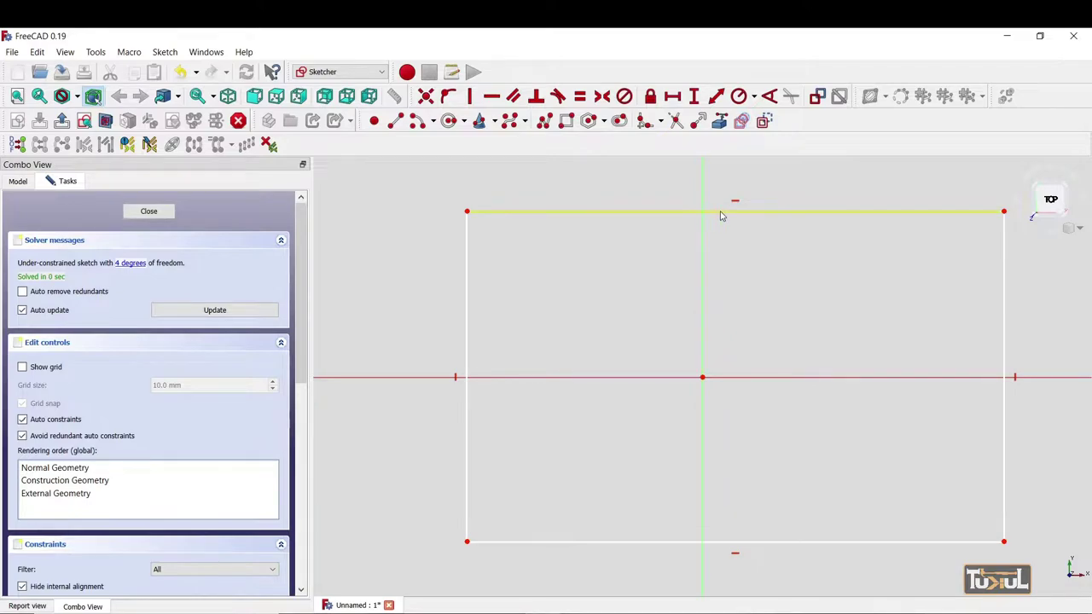
Step: Drag the rectangle so it sits roughly centred on the origin
mouse_move(721, 215)
mouse_down()
mouse_move(632, 207)
mouse_move(645, 245)
mouse_move(726, 203)
mouse_move(694, 214)
mouse_move(646, 193)
mouse_move(624, 235)
mouse_move(707, 247)
mouse_move(749, 210)
mouse_move(699, 203)
mouse_move(693, 186)
mouse_move(685, 238)
mouse_move(695, 210)
mouse_move(640, 248)
mouse_move(694, 213)
mouse_move(683, 220)
mouse_up()
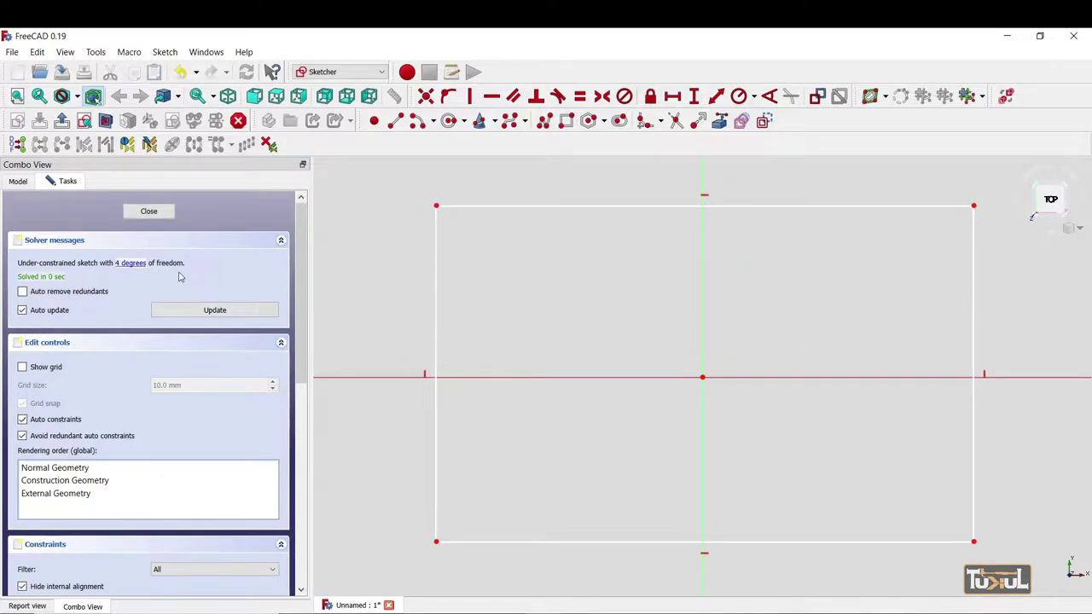
drag(643, 207, 628, 195)
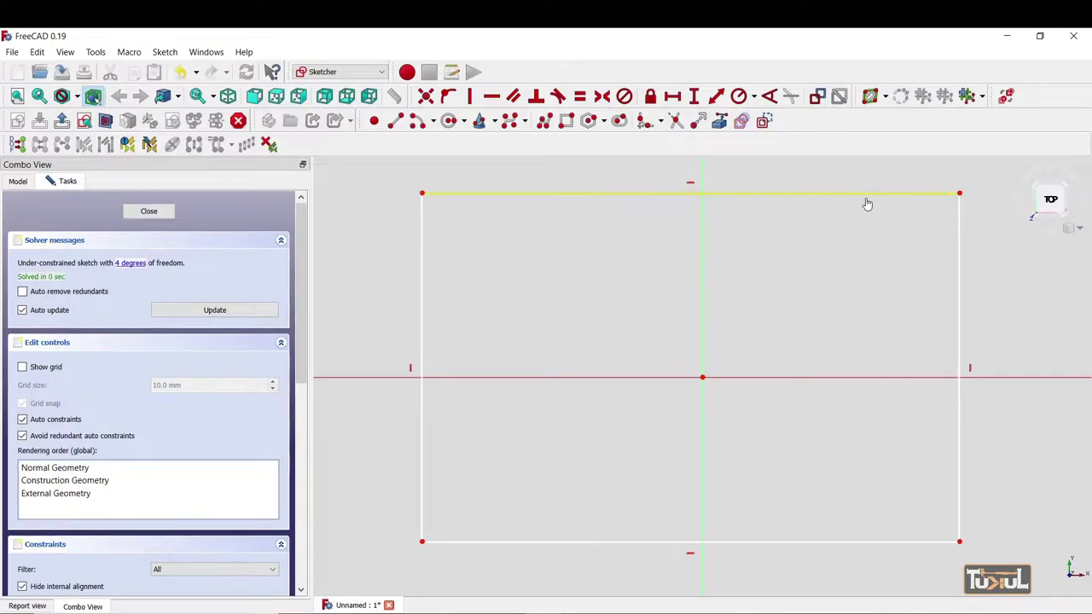
mouse_move(865, 201)
mouse_down()
mouse_move(923, 228)
mouse_move(842, 206)
mouse_up()
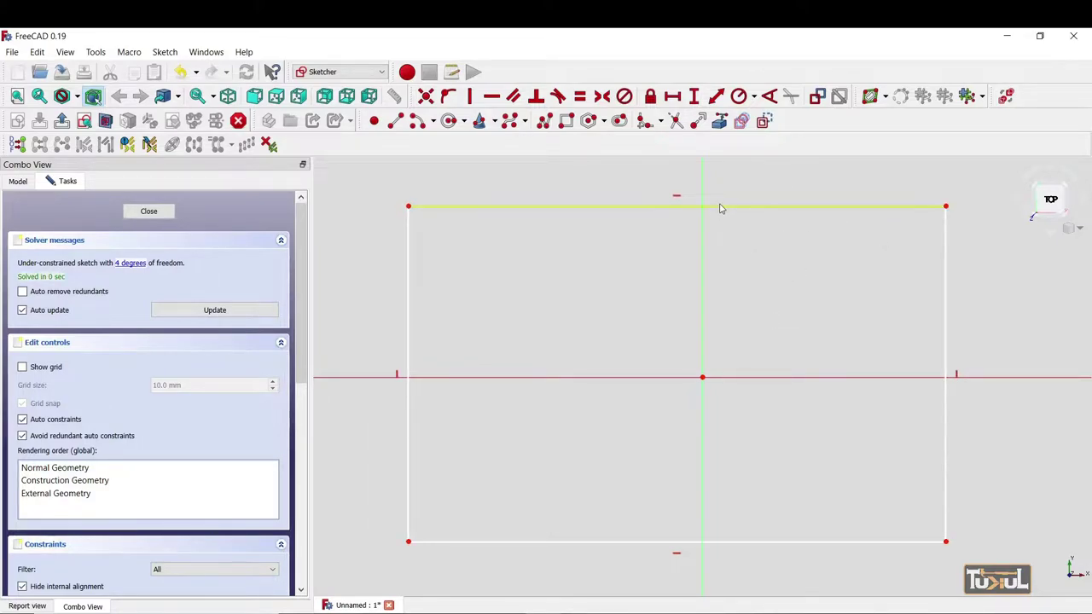
drag(723, 211, 780, 254)
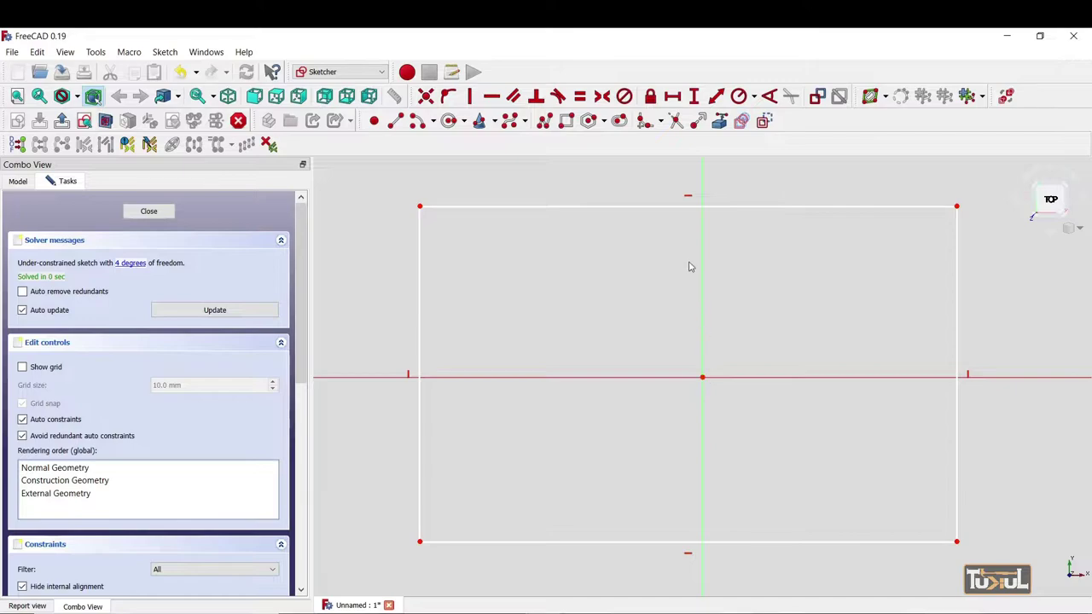
Step: Make the rectangle's opposite corners symmetric about the sketch origin
click(957, 208)
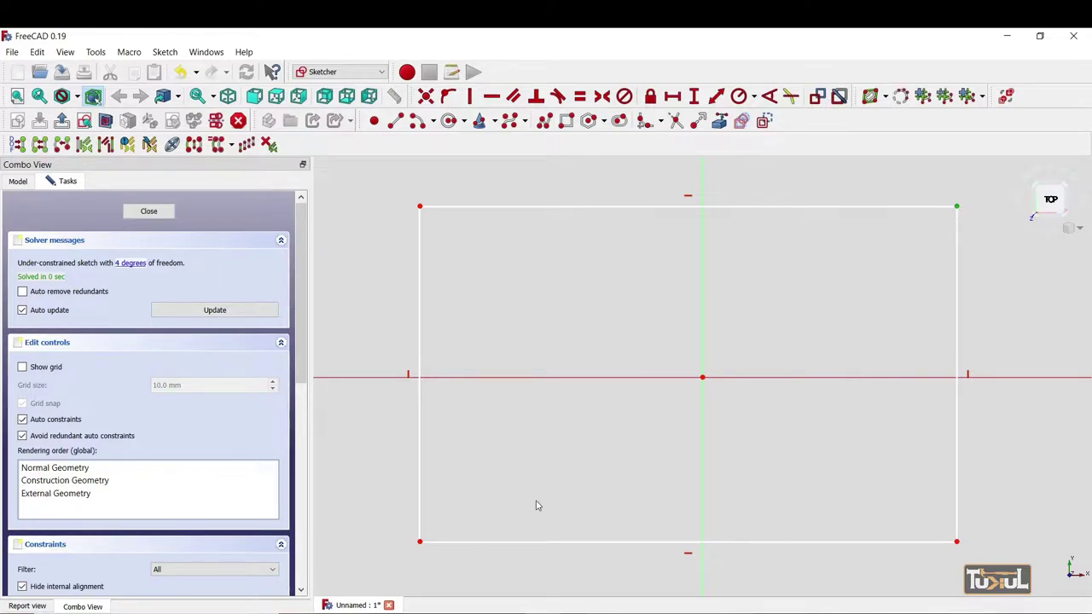
click(420, 544)
click(707, 398)
click(703, 380)
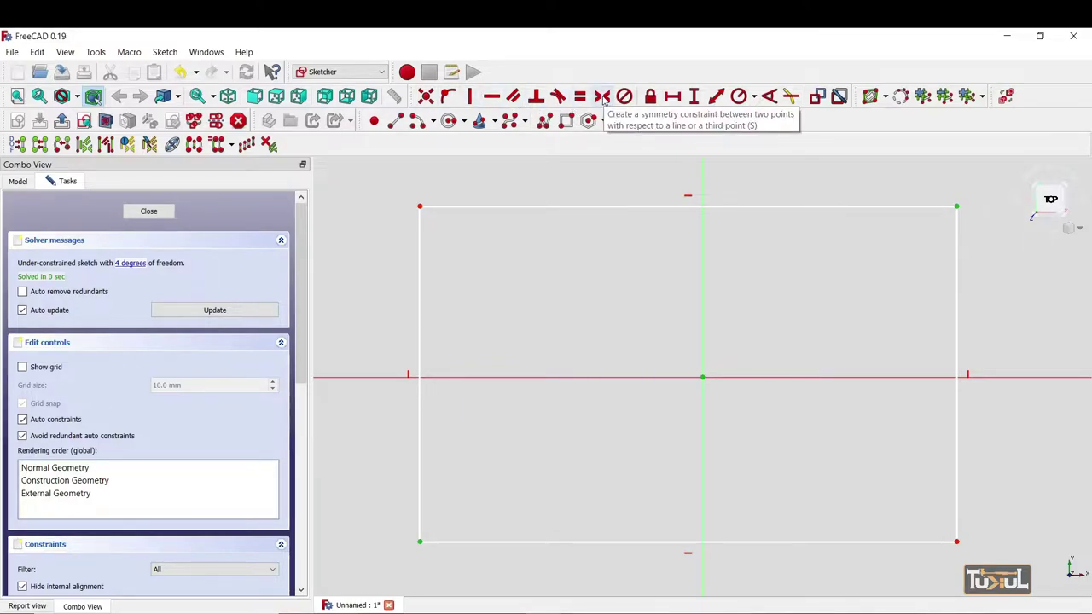
click(602, 97)
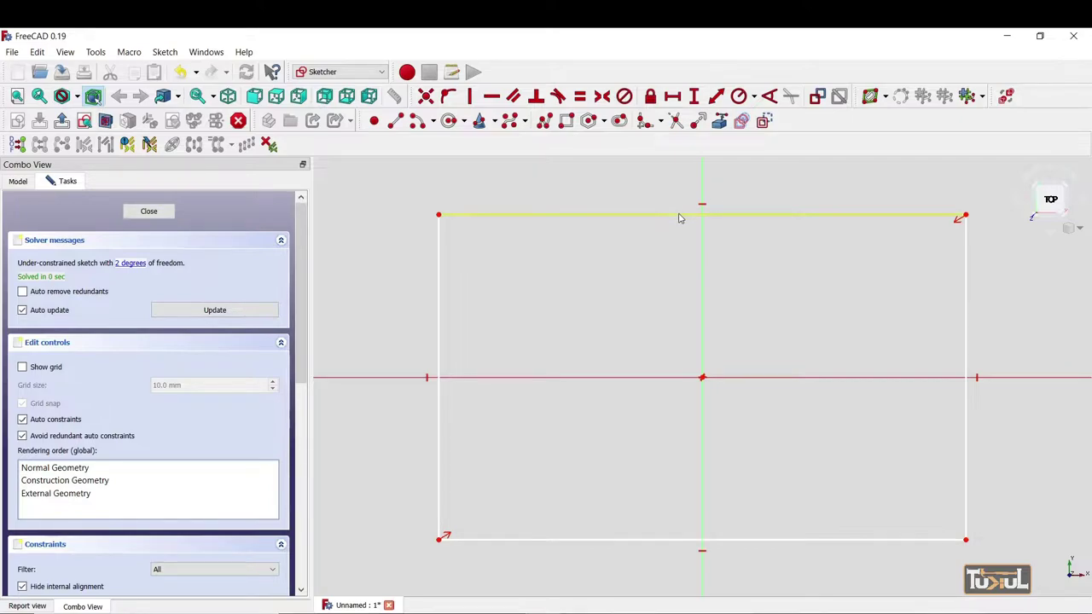
Step: Drag the edges to shrink the rectangle, then select its left edge
drag(679, 218, 672, 194)
drag(667, 197, 650, 243)
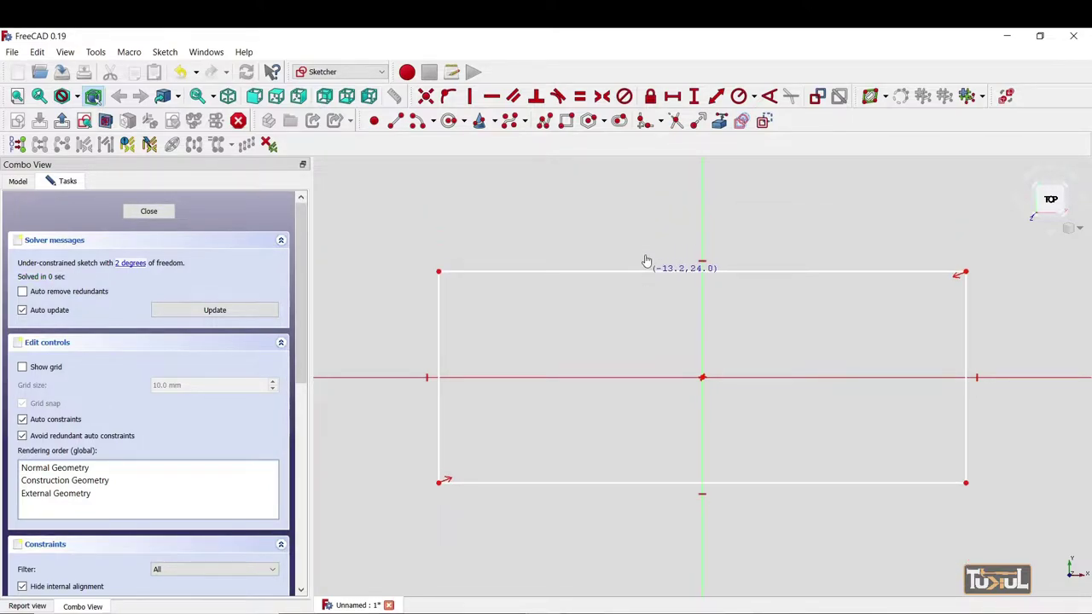
drag(650, 243, 649, 235)
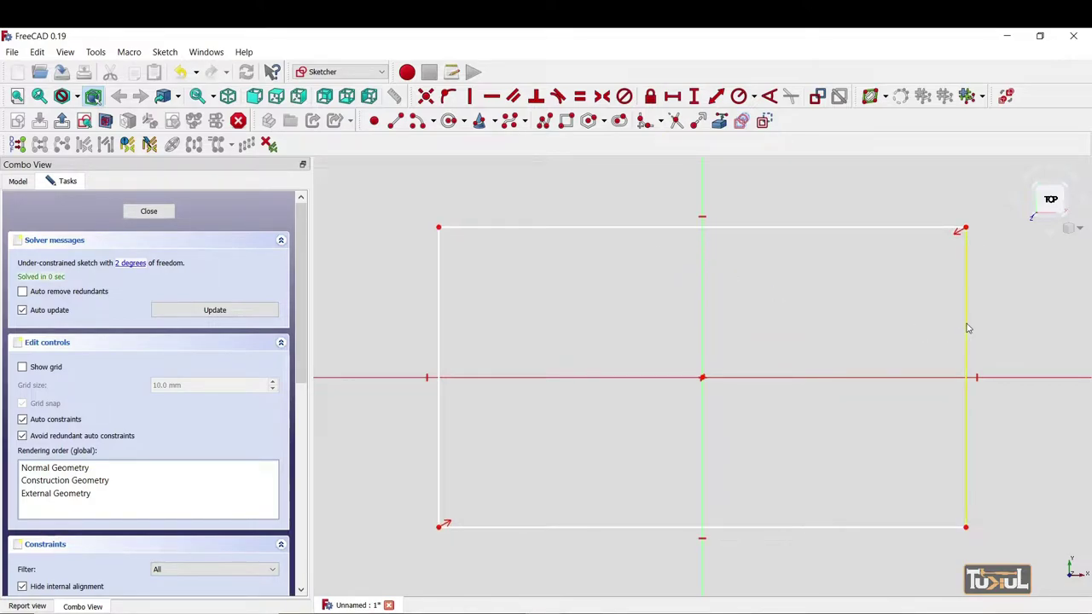
mouse_move(967, 329)
mouse_down()
mouse_move(901, 309)
mouse_move(1012, 319)
mouse_move(934, 312)
mouse_up()
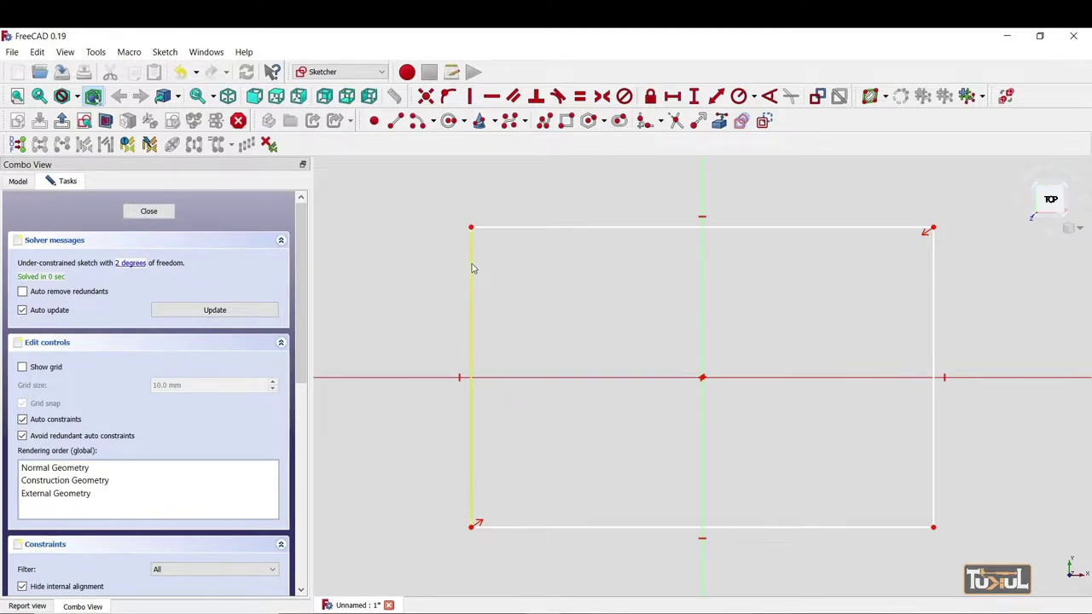
click(471, 269)
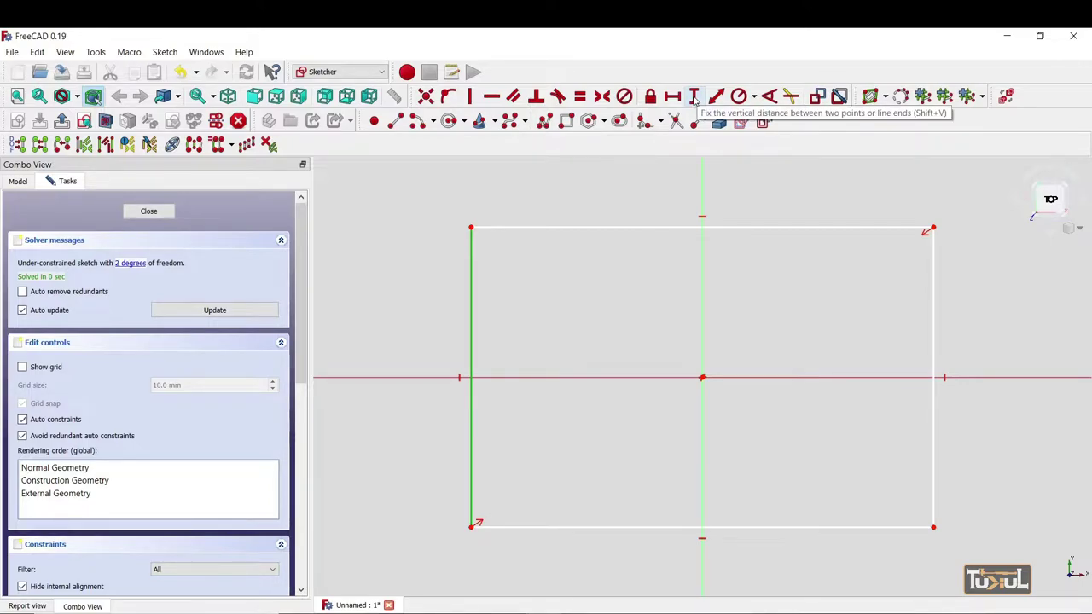
Step: Give the rectangle's left edge a vertical length of 125 mm
click(695, 98)
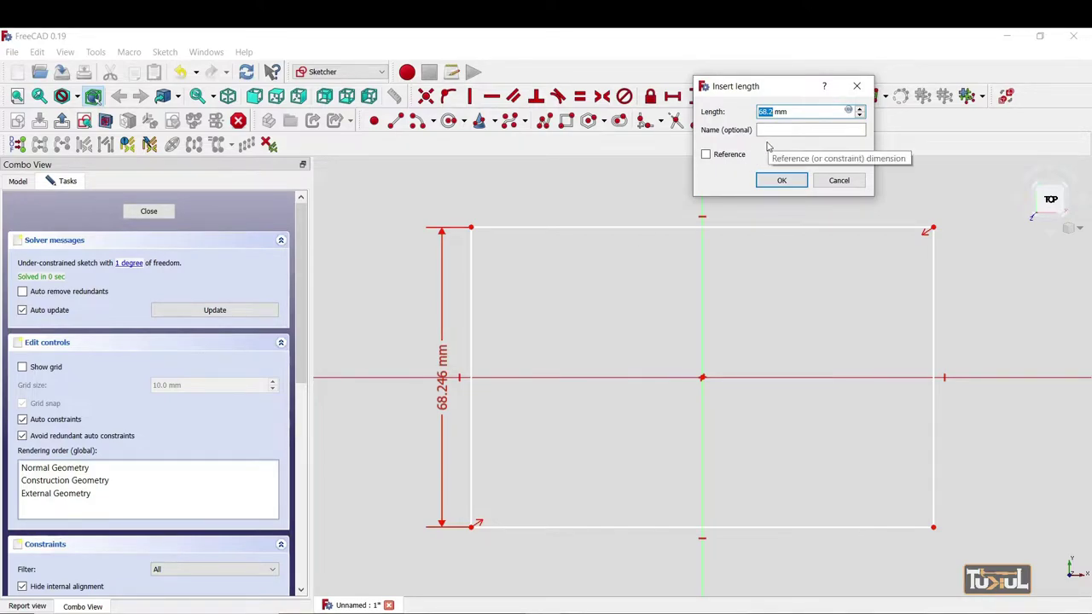
text(125)
key(Return)
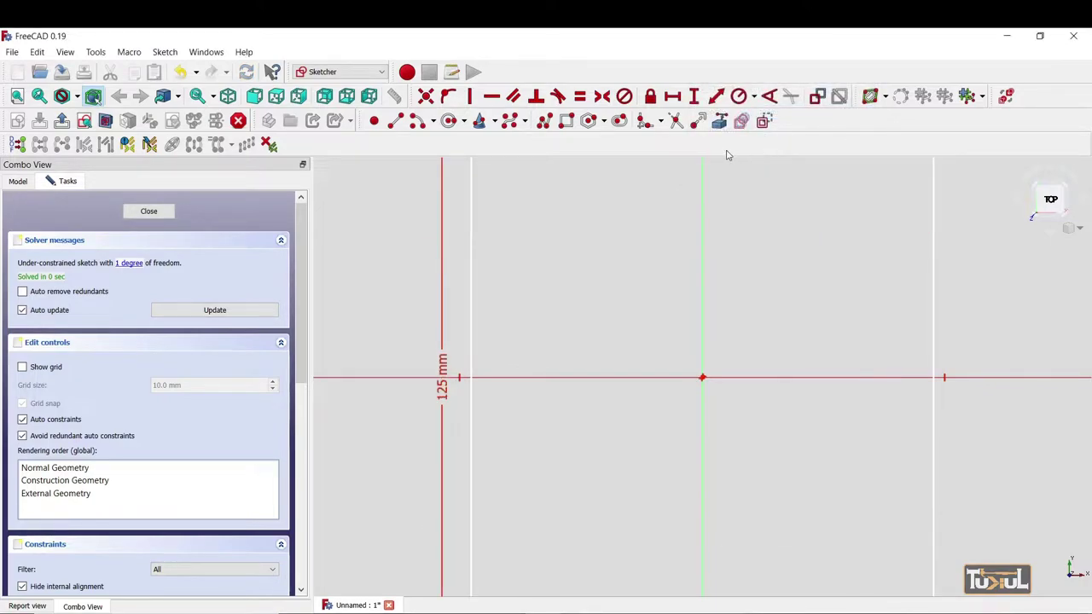
scroll(721, 162, down, 1)
scroll(683, 237, down, 2)
scroll(665, 256, down, 1)
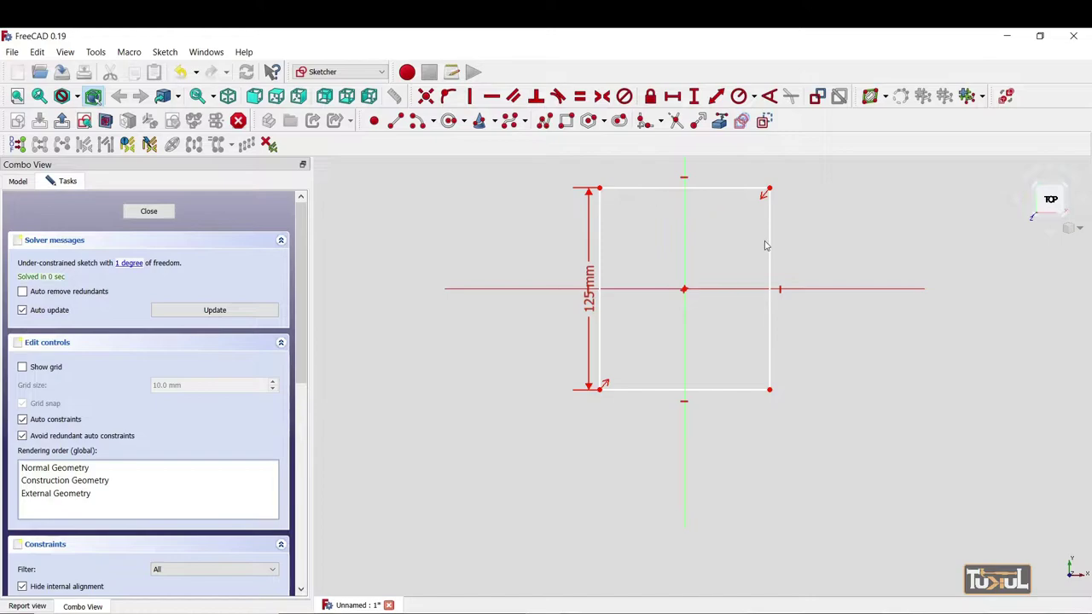
Step: Narrow the rectangle slightly and select its left and top edges
drag(770, 251, 791, 261)
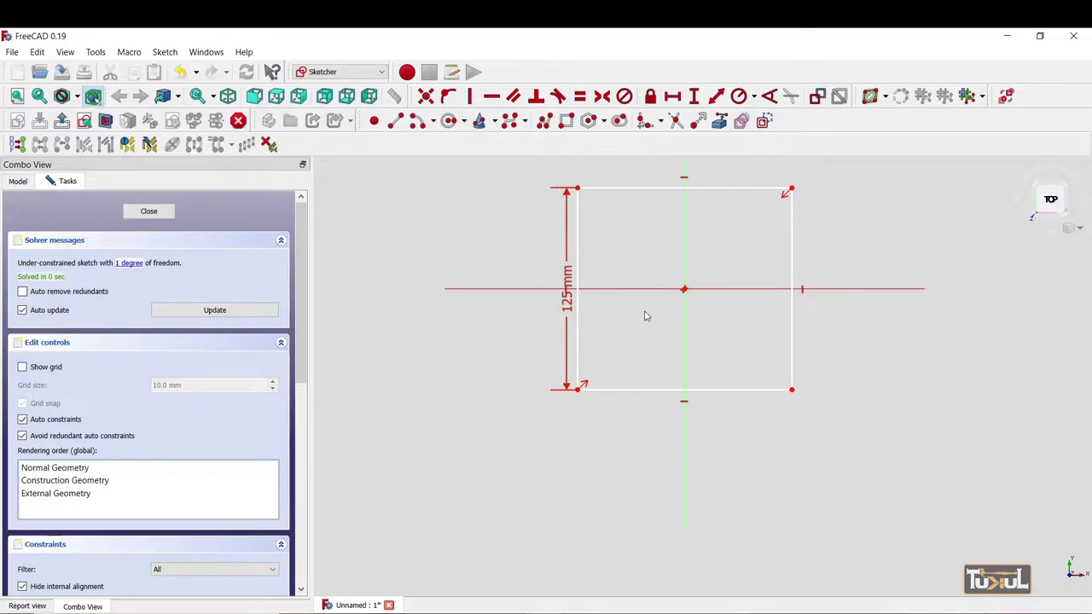
click(579, 240)
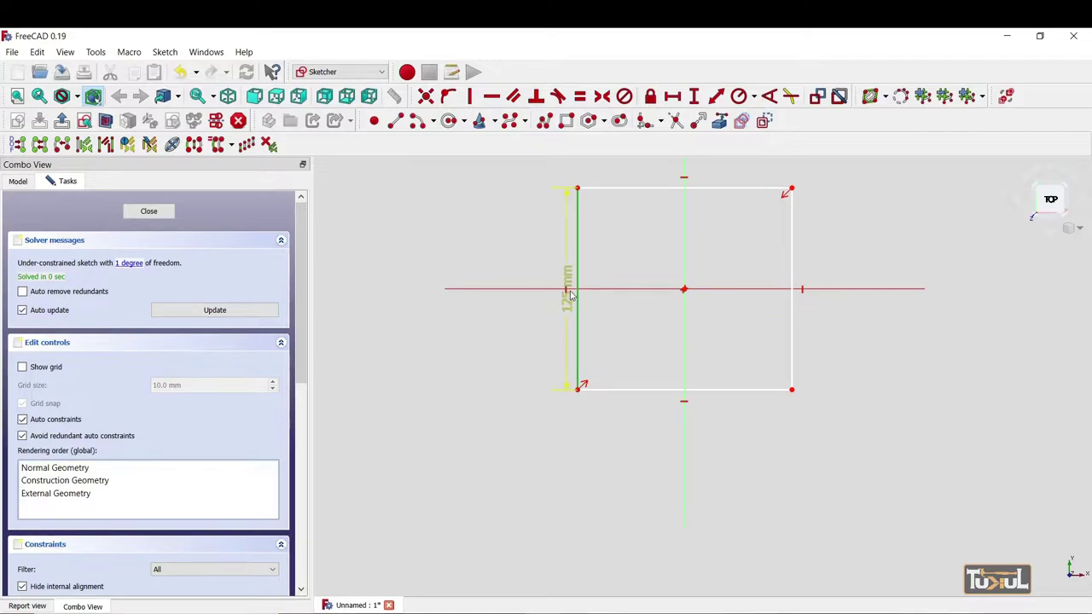
click(682, 191)
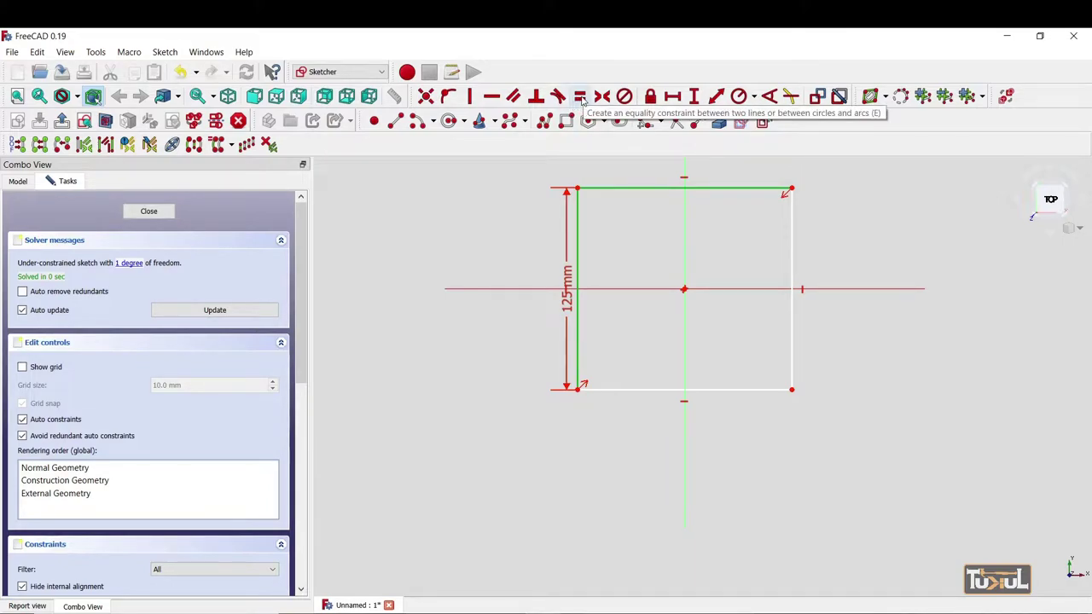
Step: Make the left and top edges equal to form a 125 mm square, then close the sketch
click(581, 97)
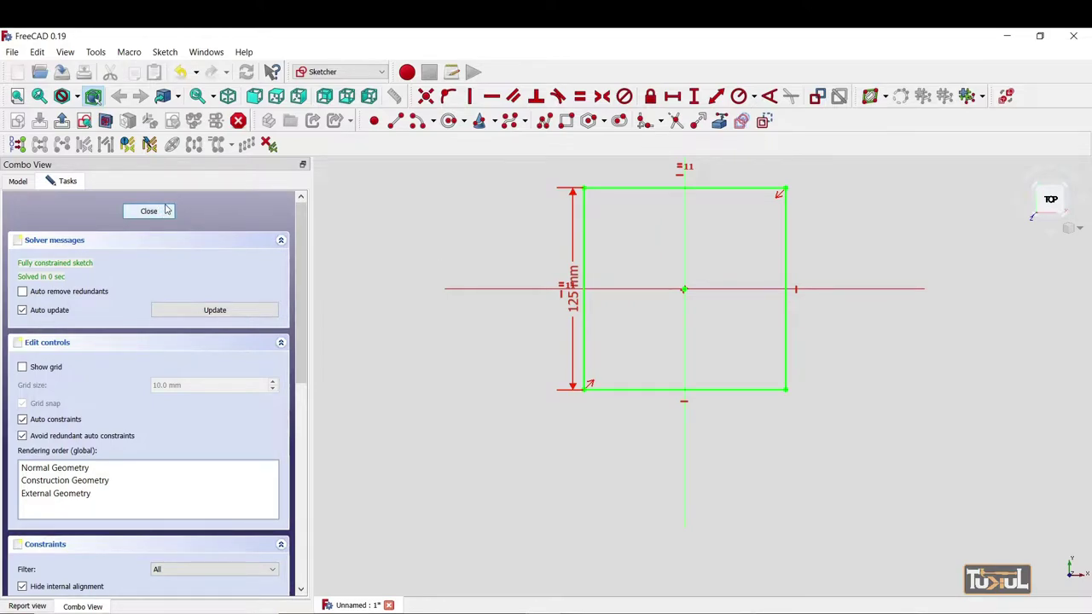
click(148, 210)
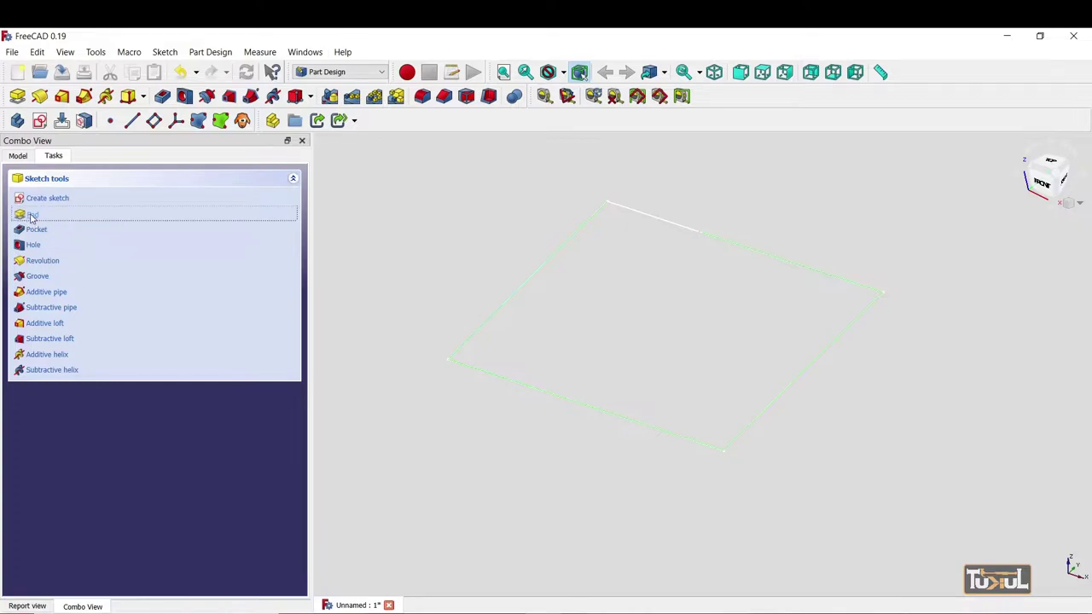
Step: Pad the square sketch 5 mm thick, reversed so it extrudes downward
click(31, 216)
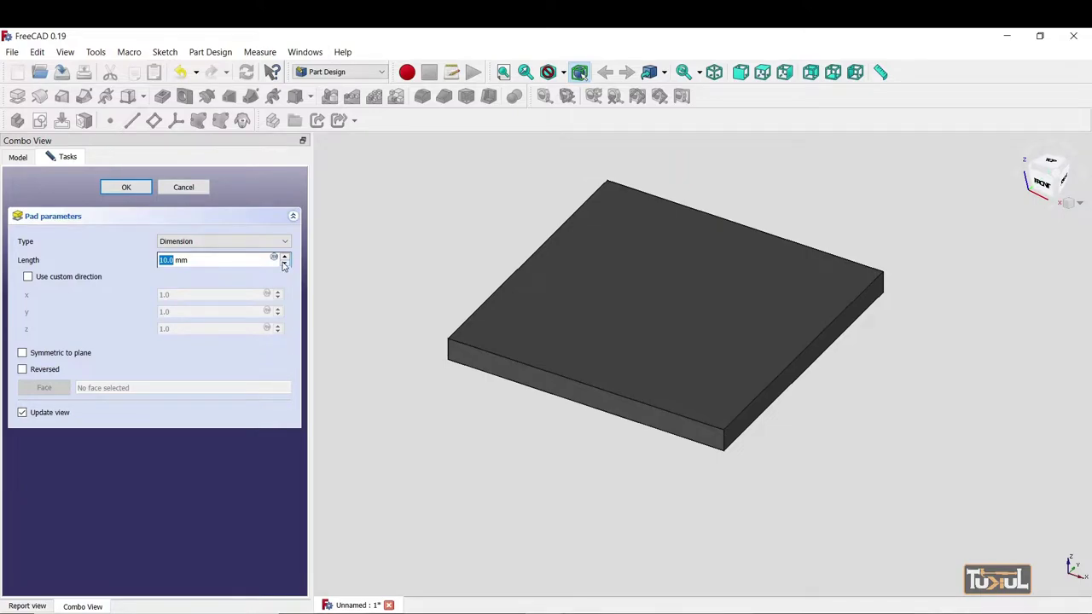
click(284, 264)
click(285, 264)
click(284, 264)
click(284, 264)
click(284, 264)
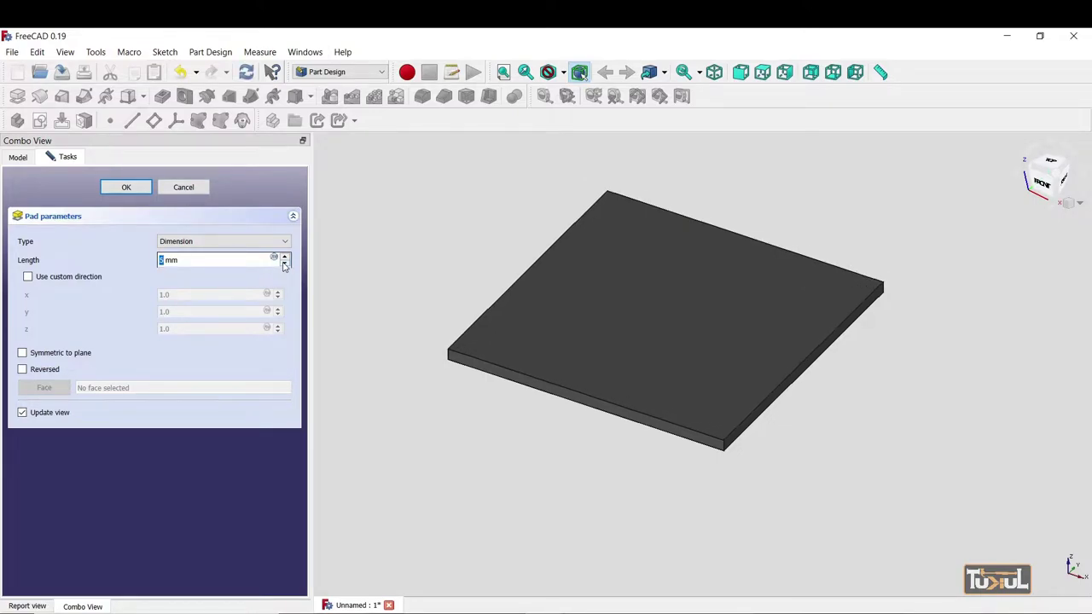
click(23, 369)
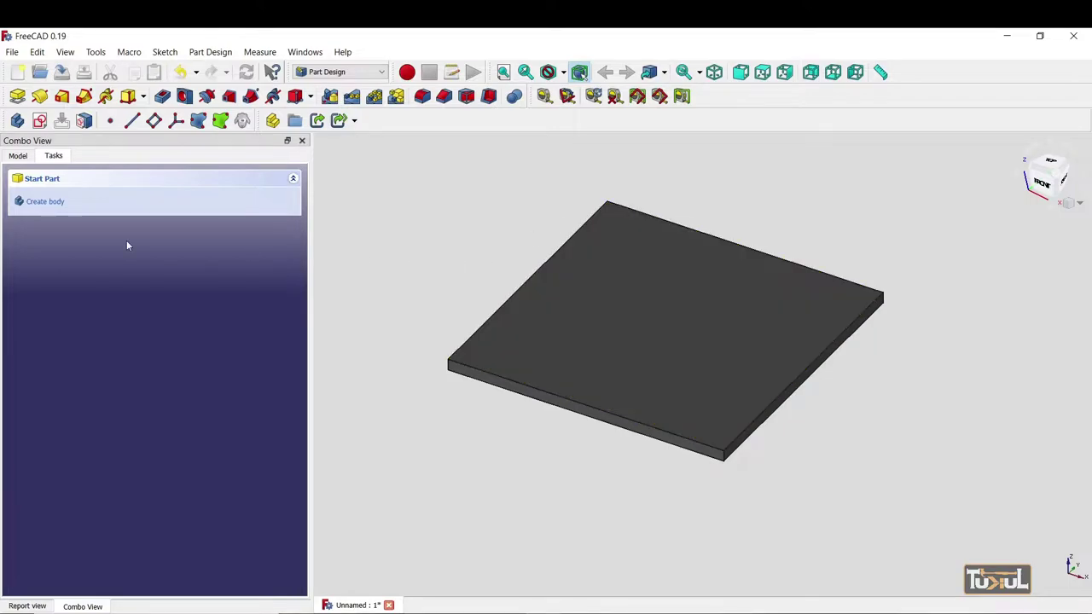
Step: Rename the body in the model tree to Tapak
click(17, 157)
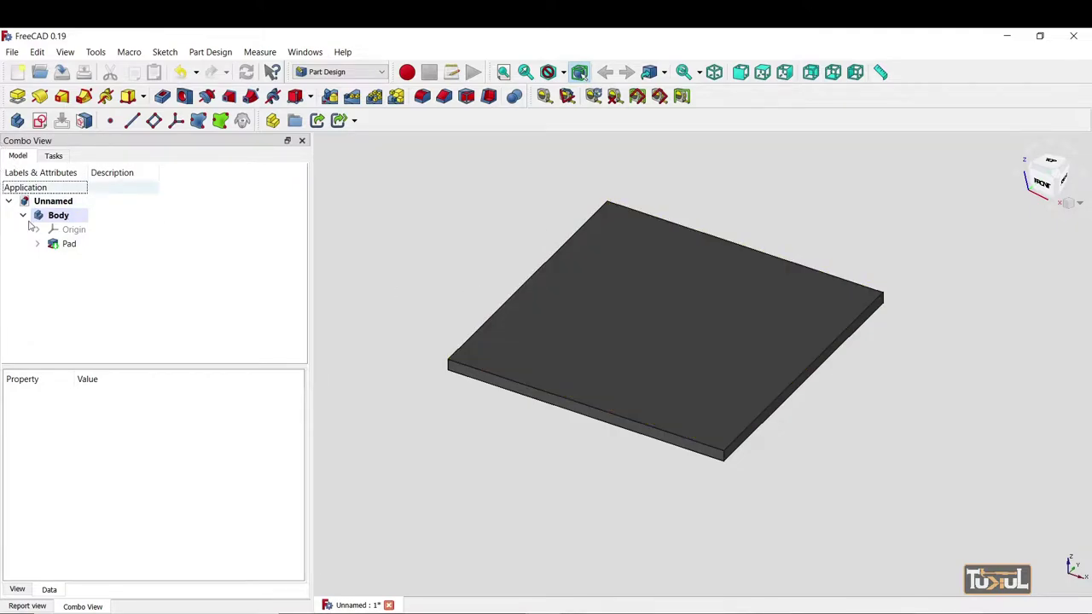
right_click(49, 219)
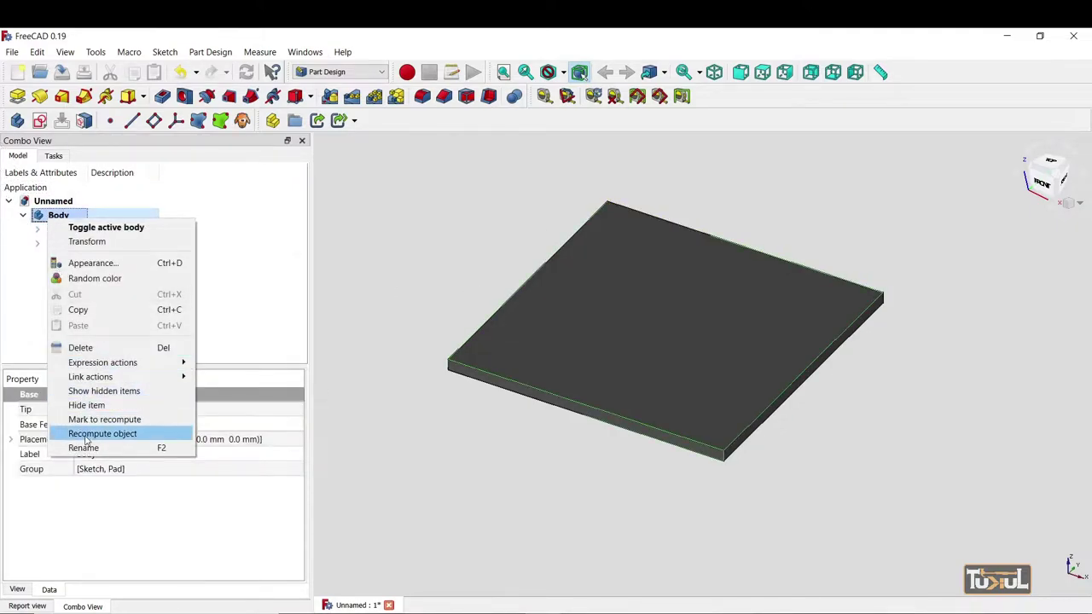
click(85, 448)
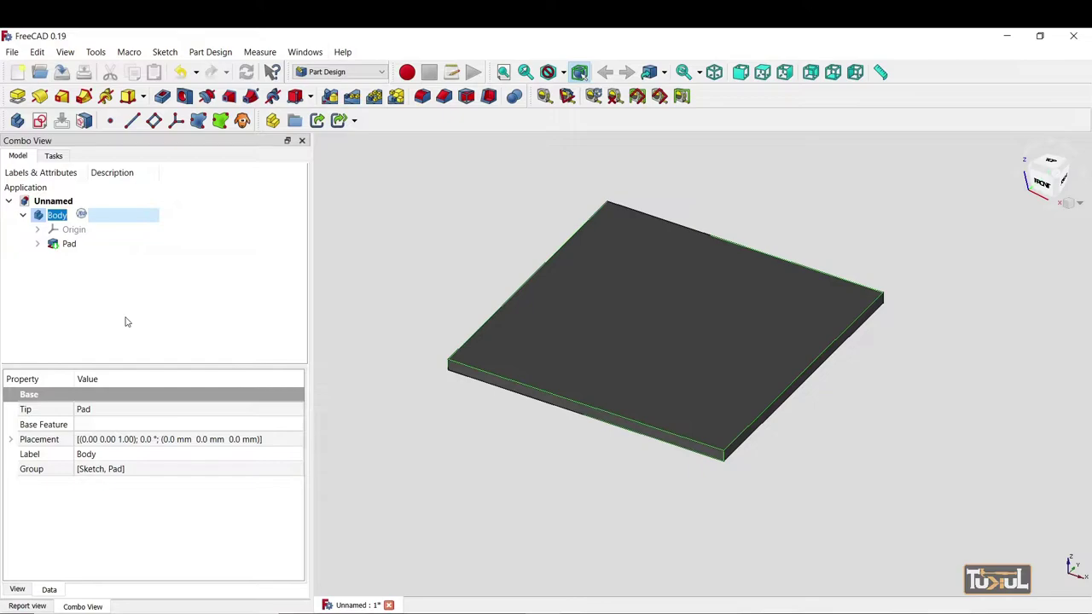
text(Tapak)
key(Return)
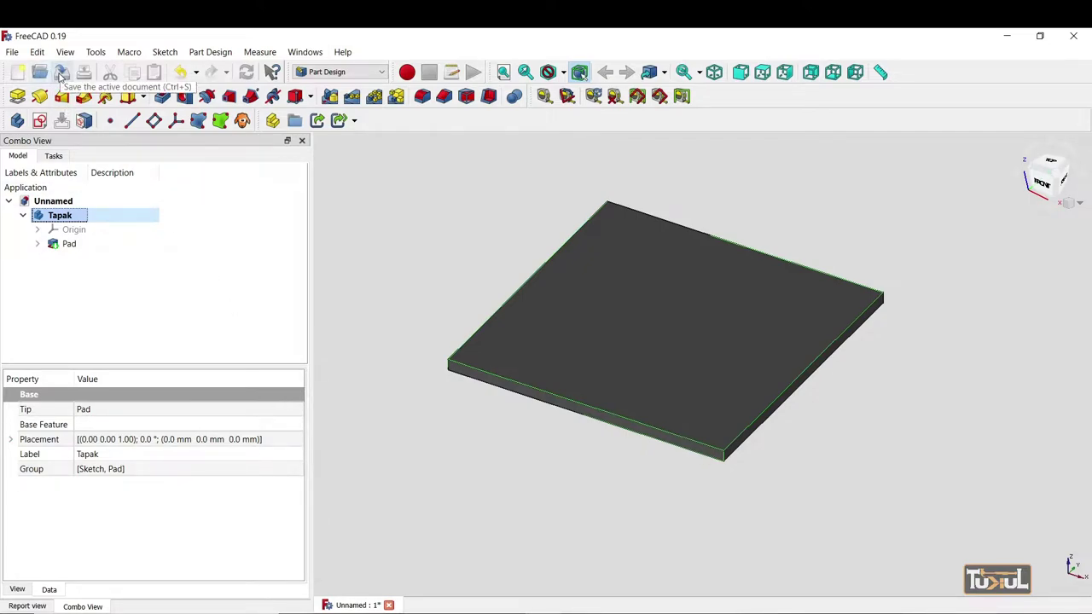
Step: Save the document as kotak.FCStd, replacing the existing file
click(62, 75)
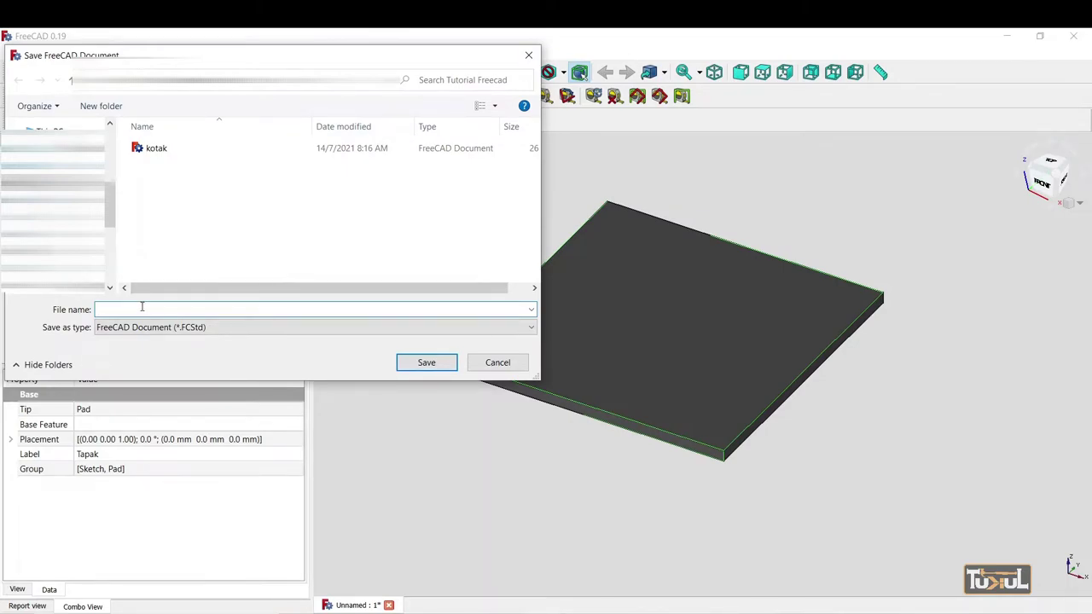
text(kotak)
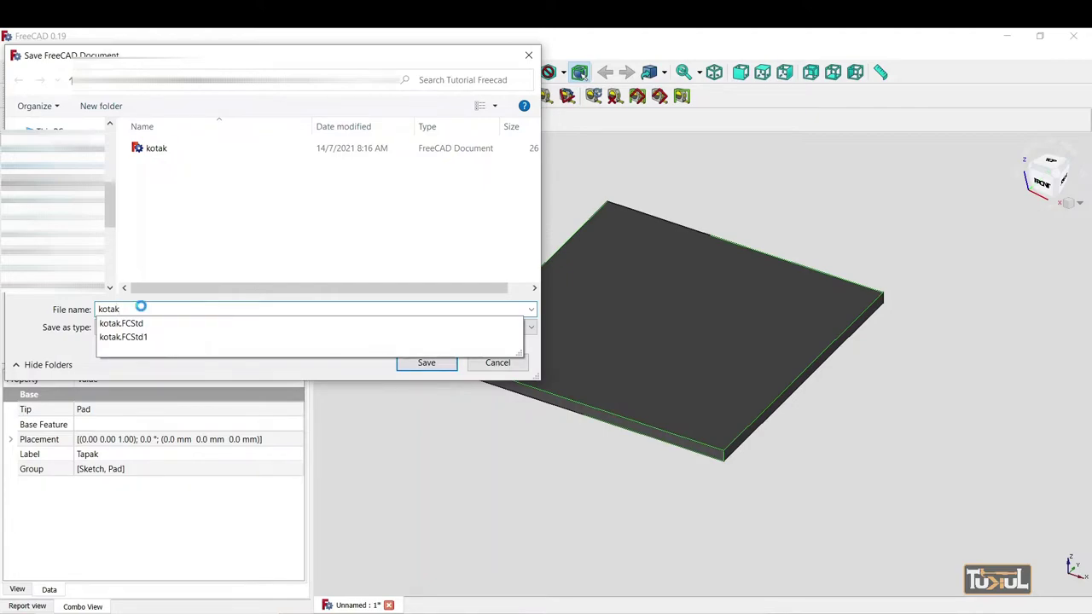
key(Return)
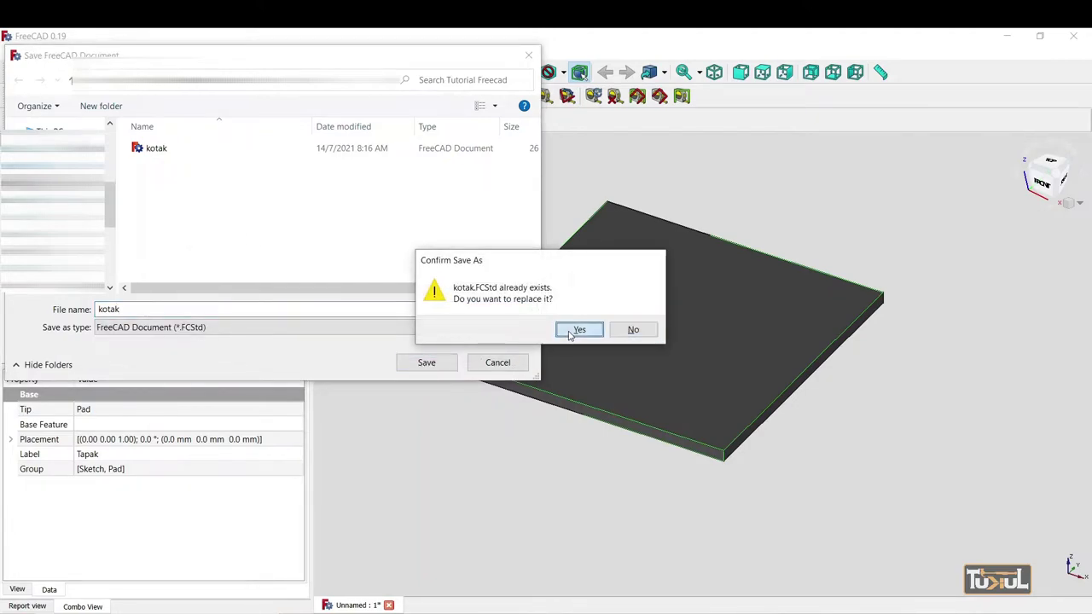
click(570, 329)
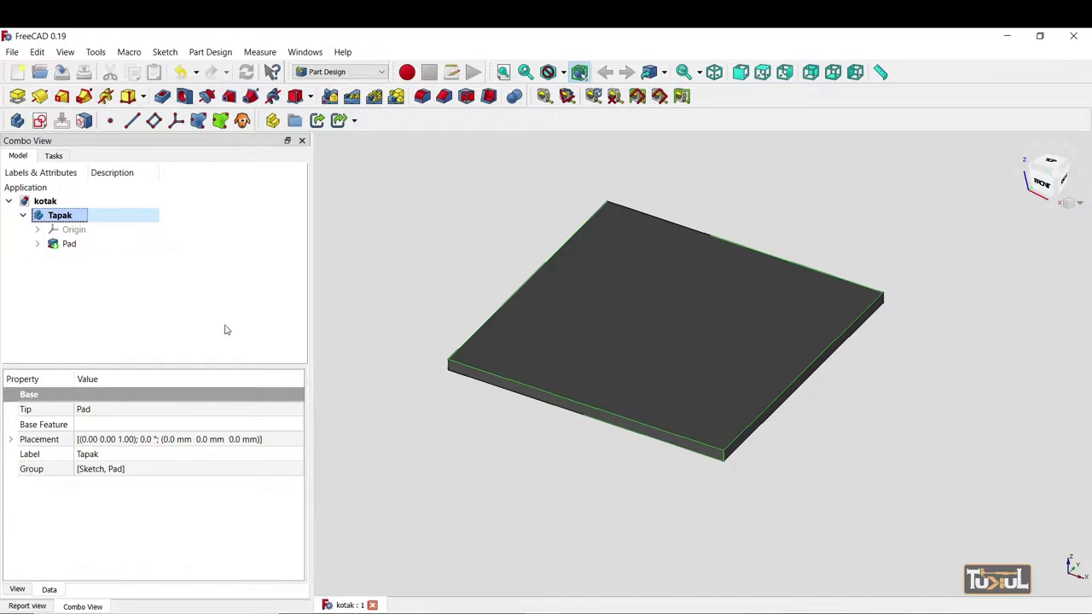
Step: Select the kotak document node and show the Tasks panel's start options
click(521, 411)
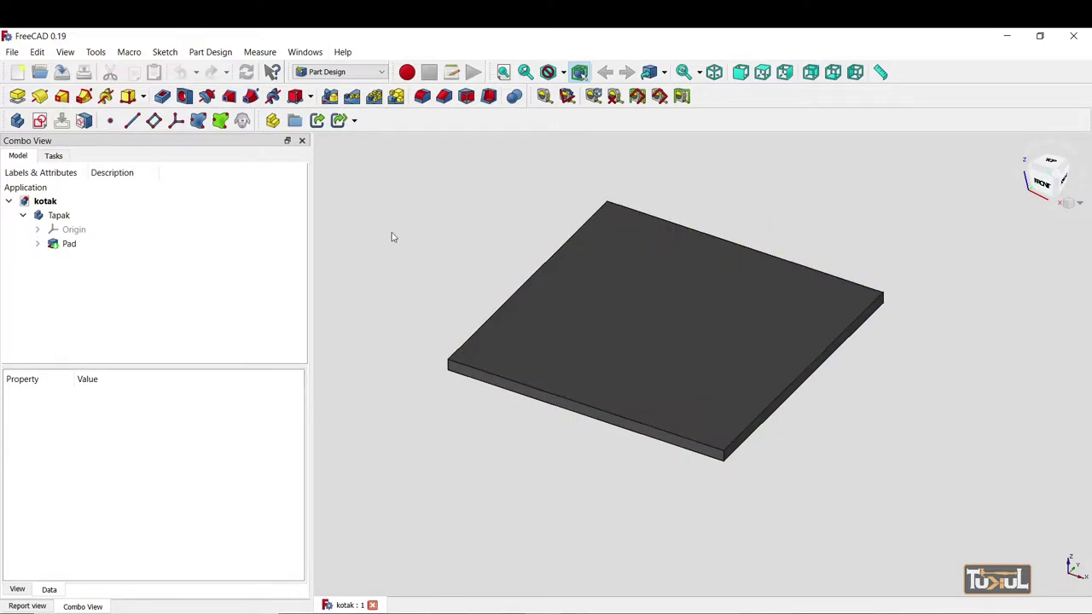
click(46, 199)
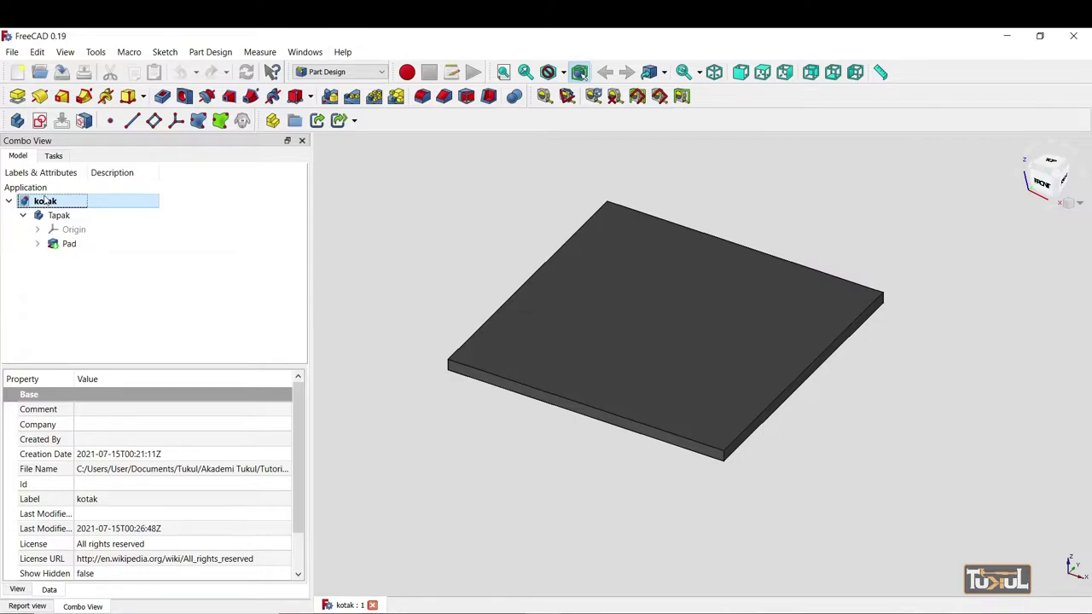
click(53, 159)
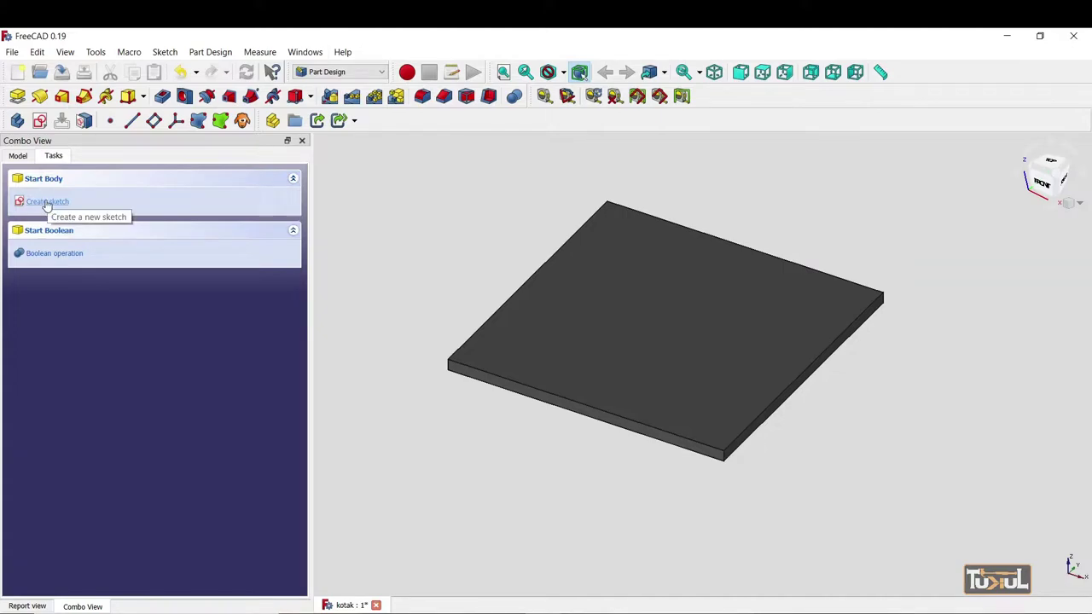
Step: Start a new sketch on XY_Plane001 above the Tapak base
click(47, 203)
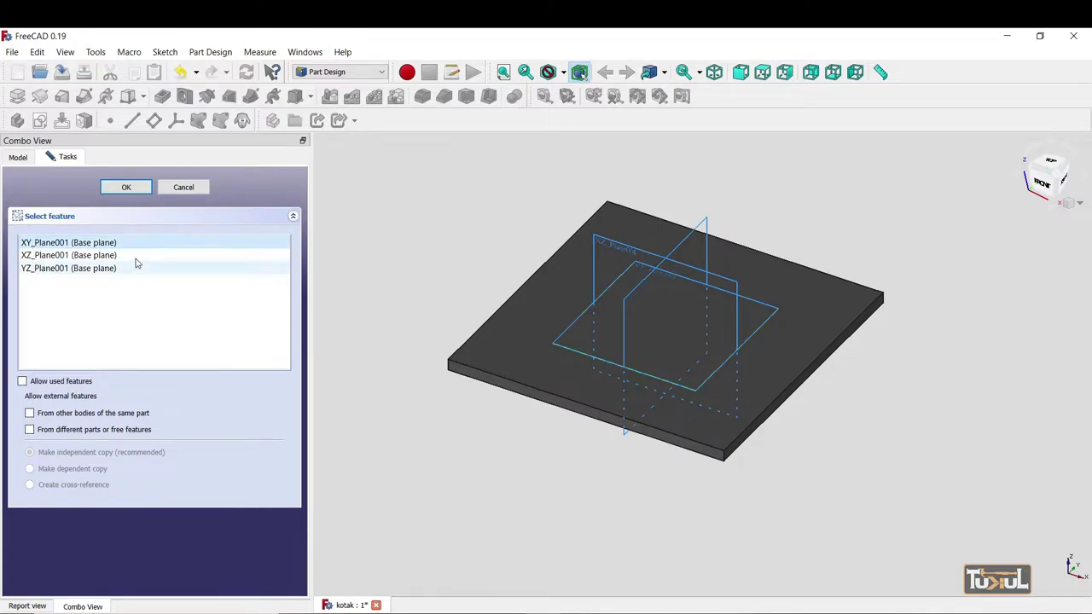
click(125, 189)
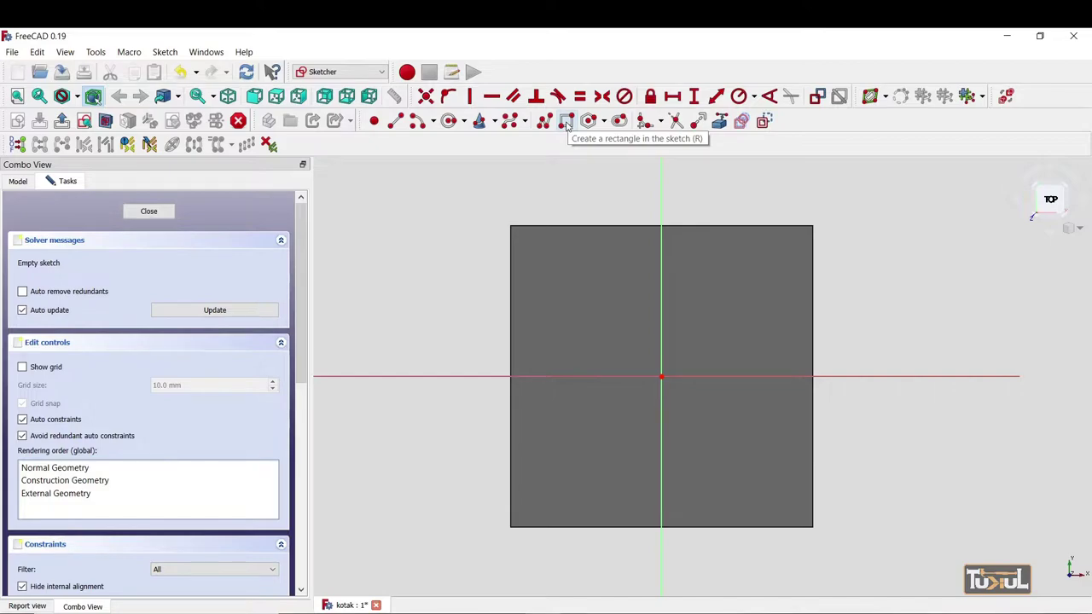
Step: Draw a tall narrow rectangle along the base's left edge and select its top-left corner
click(567, 125)
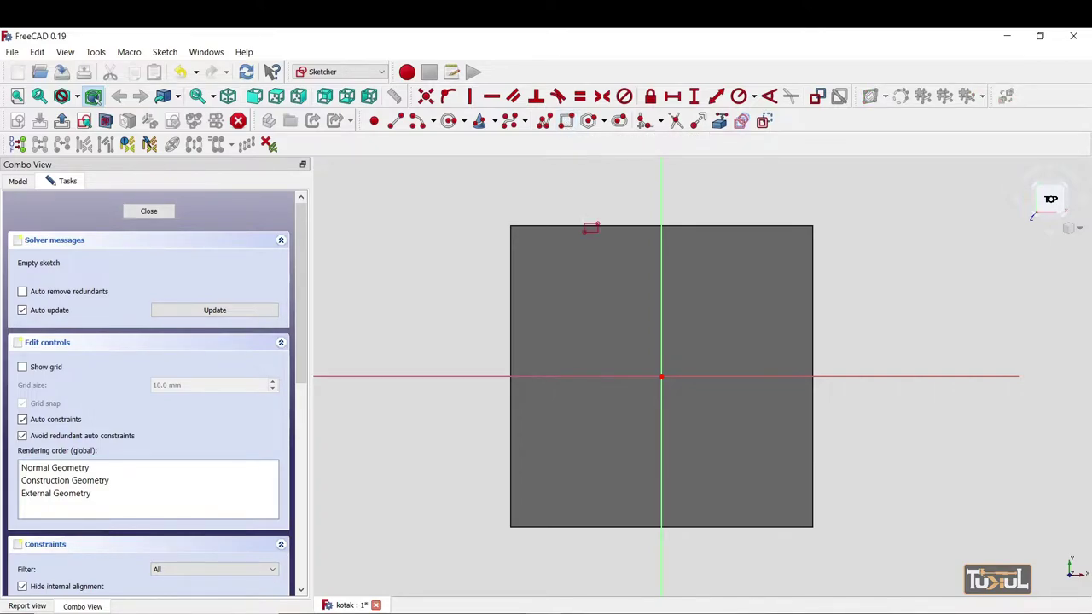
click(517, 231)
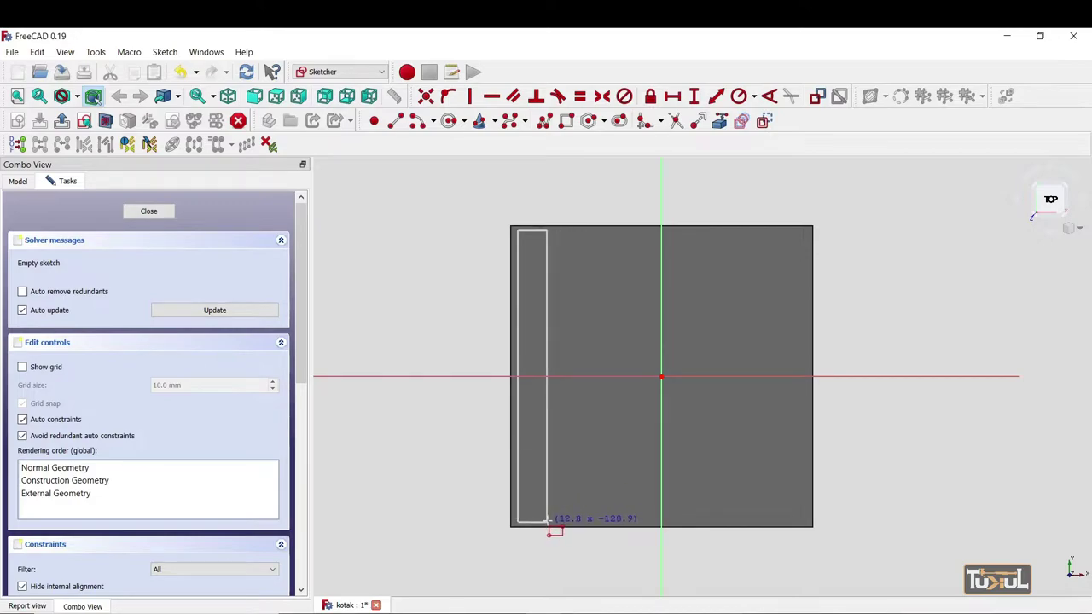
click(547, 521)
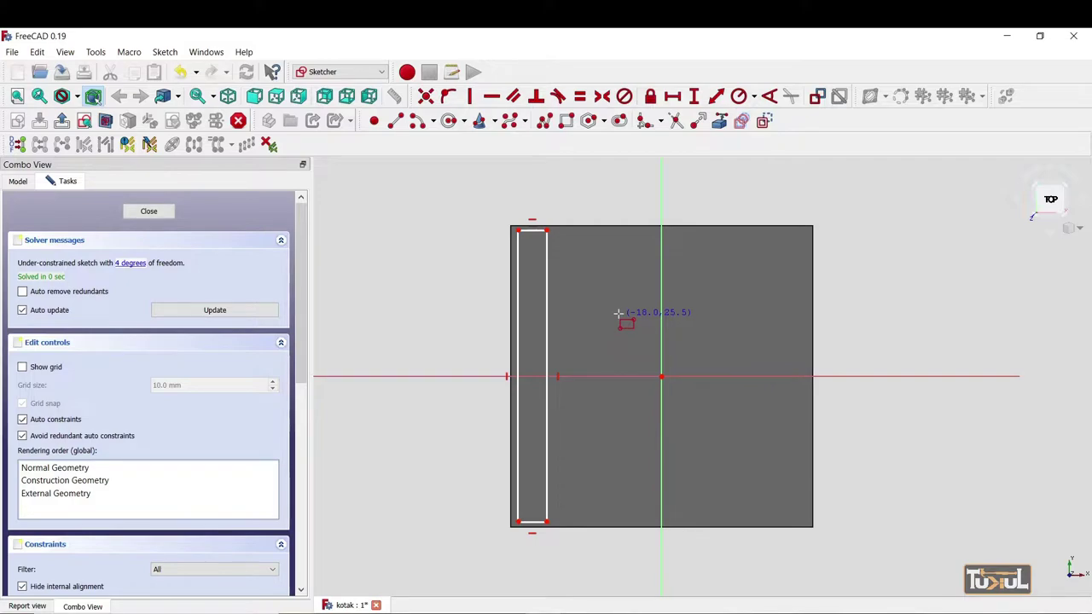
right_click(566, 481)
scroll(529, 235, up, 5)
scroll(535, 232, up, 2)
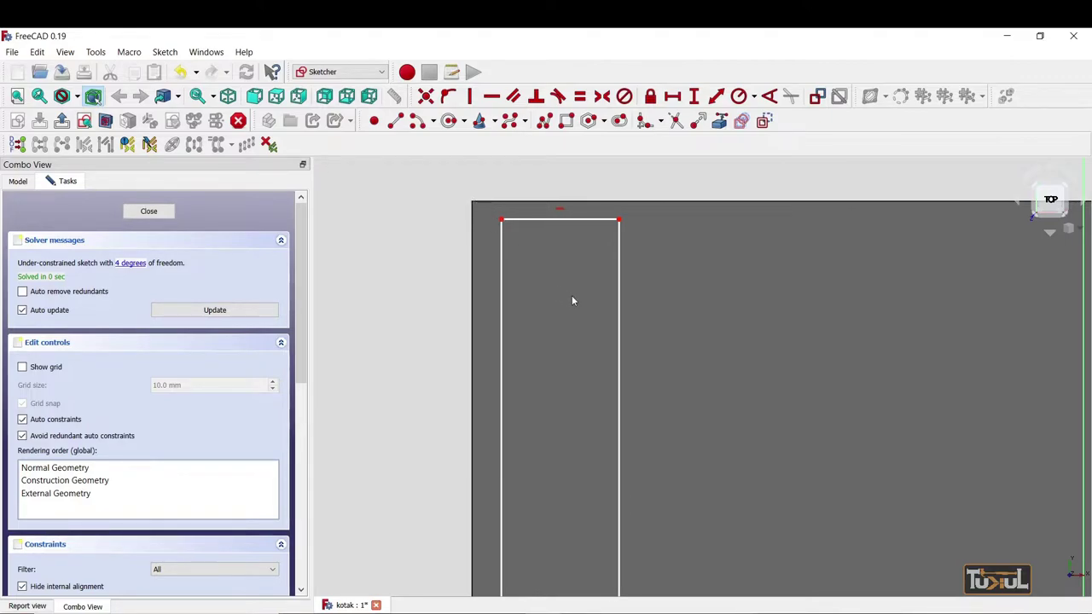
scroll(572, 295, down, 2)
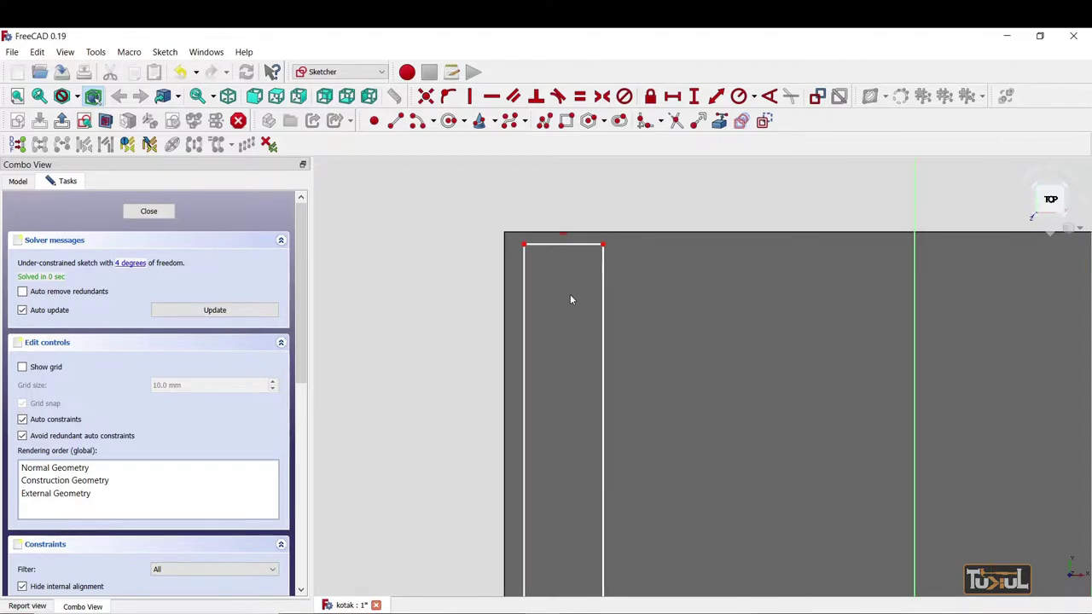
click(524, 248)
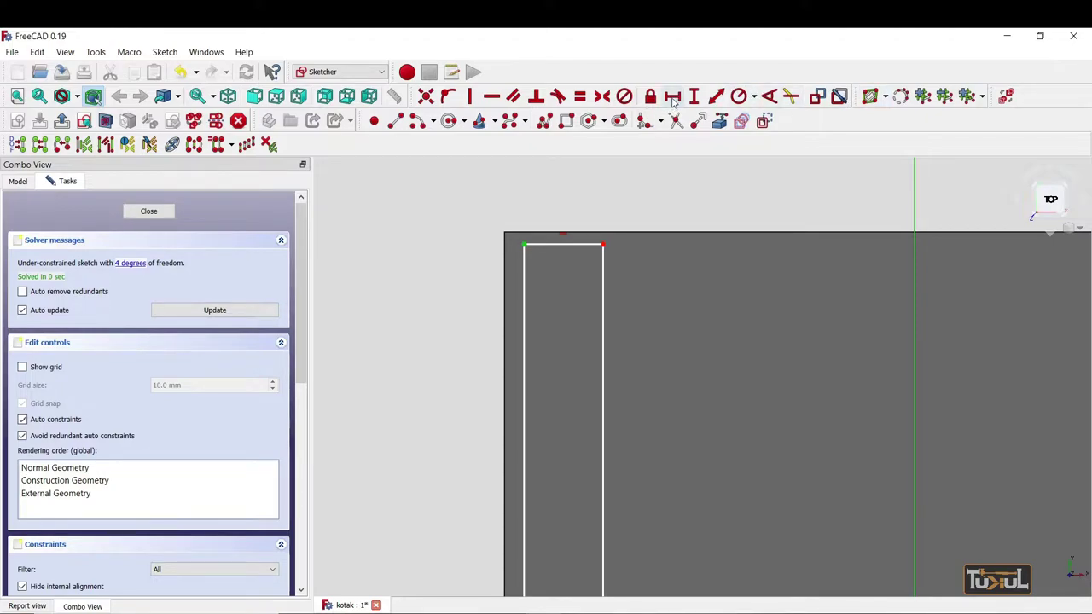
Step: Constrain the rectangle's top-left corner 62.5 mm horizontally from the origin
click(673, 100)
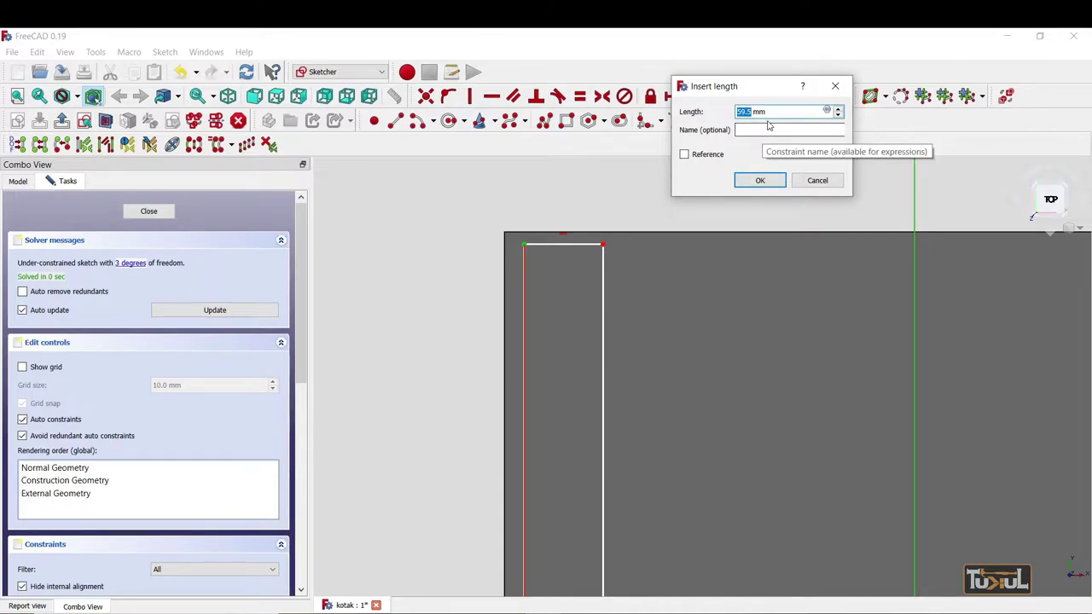
text(125/2)
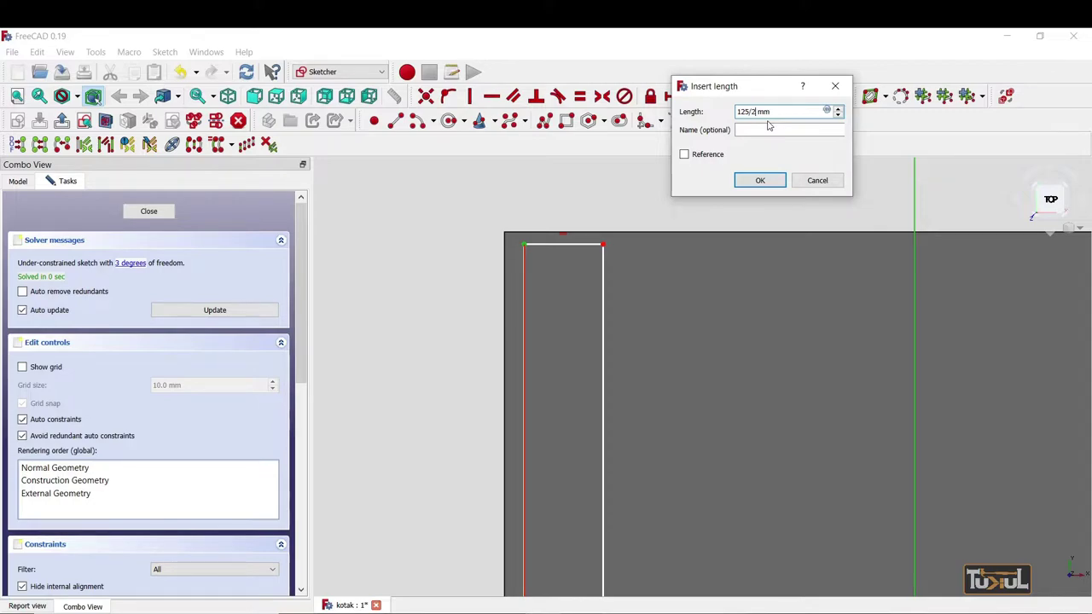
key(Return)
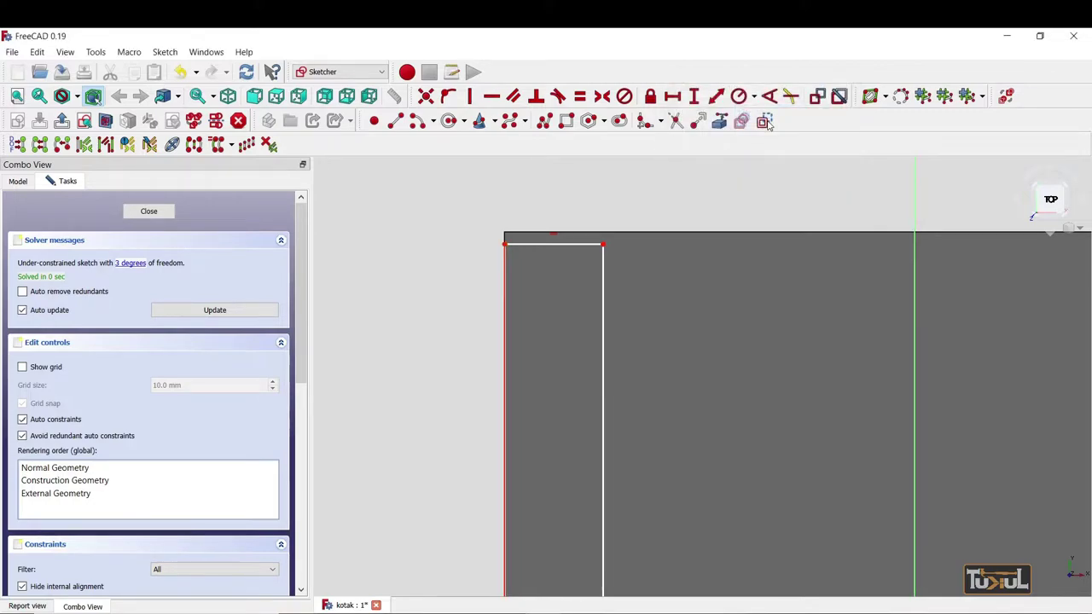
Step: Constrain the same corner 62.5 mm vertically from the horizontal axis
scroll(763, 277, down, 2)
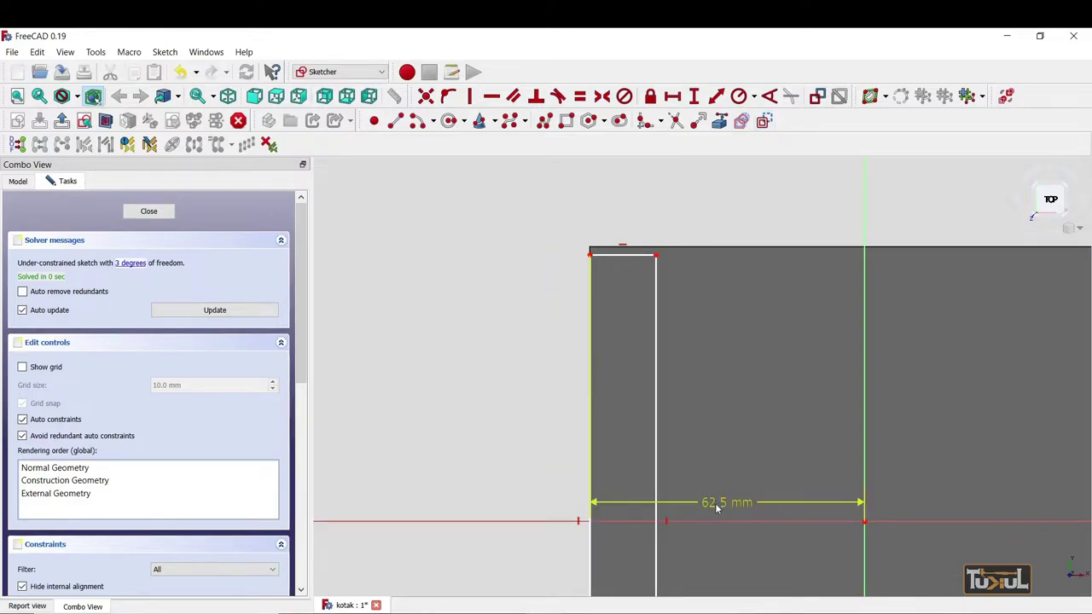
drag(715, 504, 717, 205)
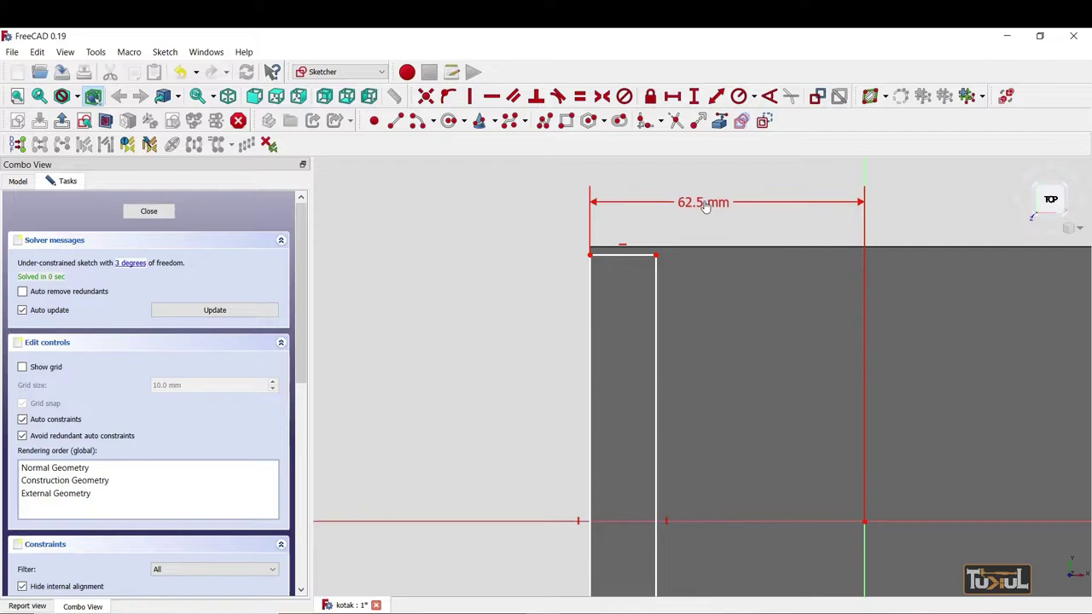
click(590, 255)
click(441, 522)
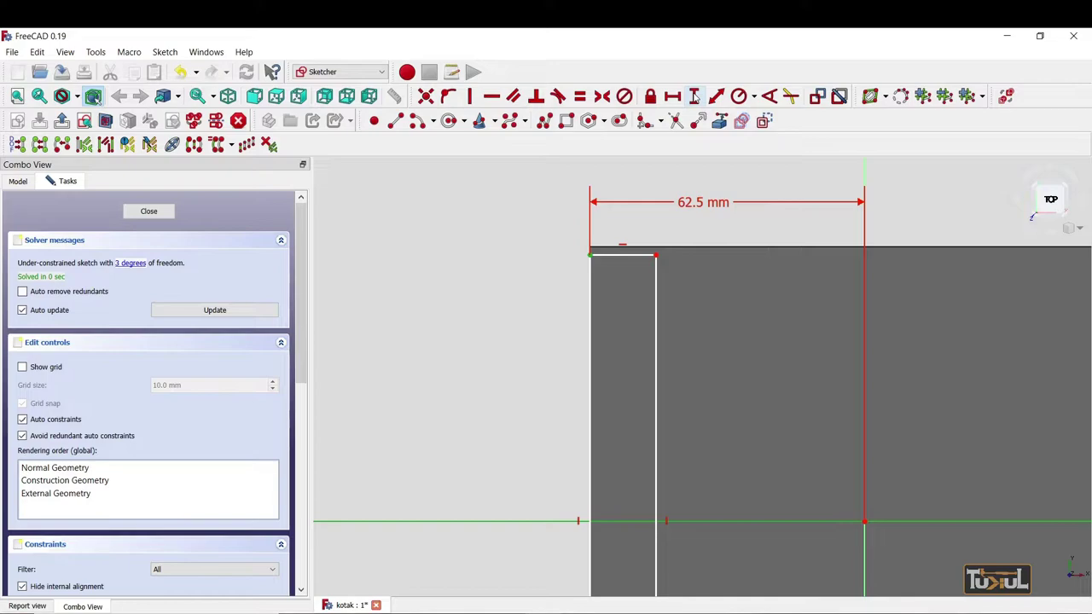
click(695, 97)
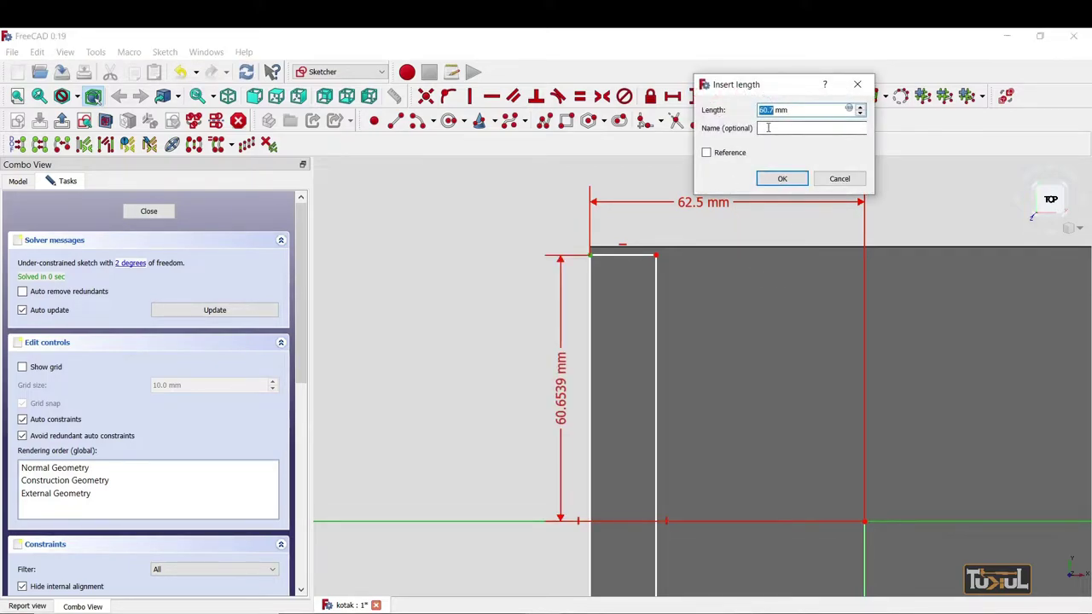
text(12)
text(5/2)
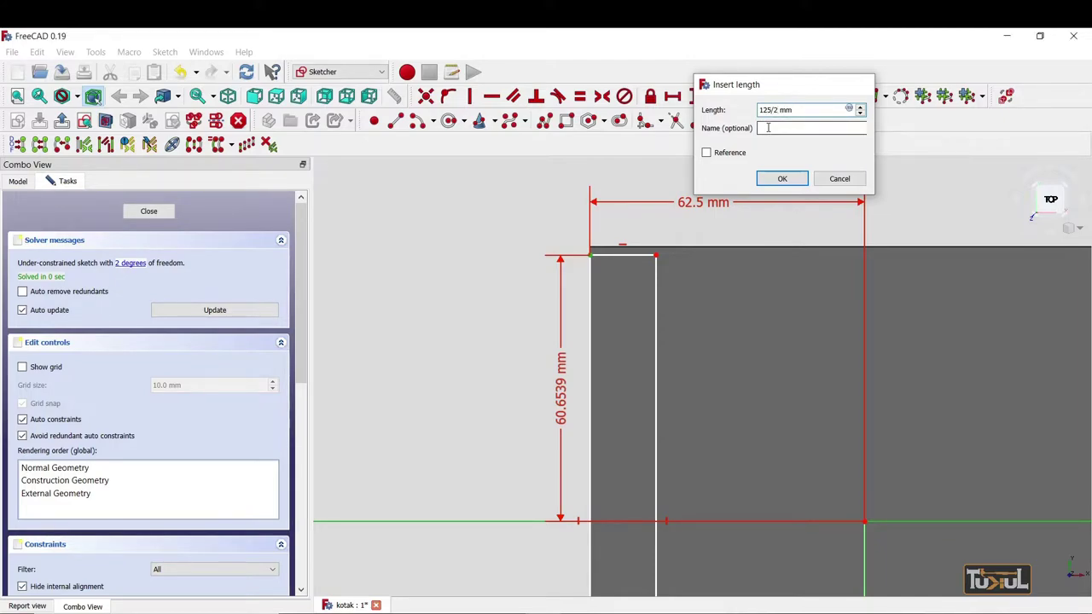
key(Return)
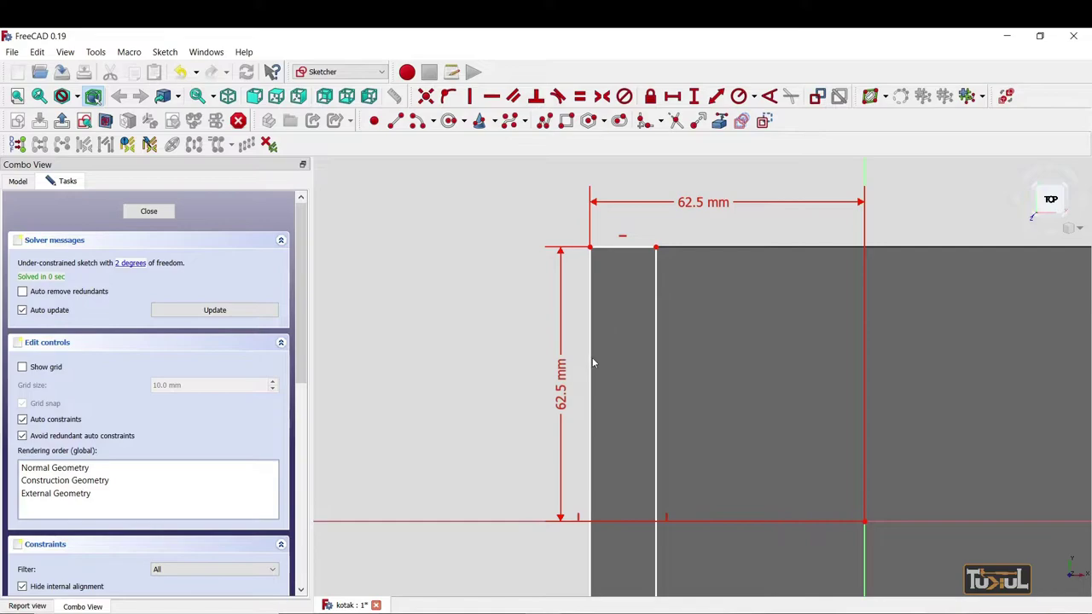
Step: Constrain the strip's top edge to an 18 mm width
click(617, 249)
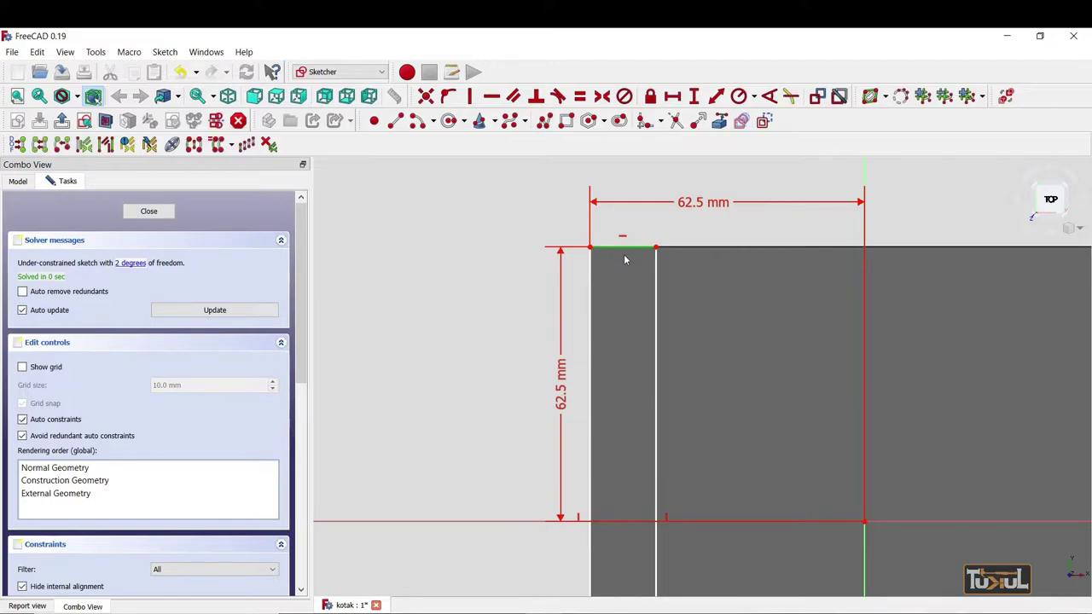
click(672, 96)
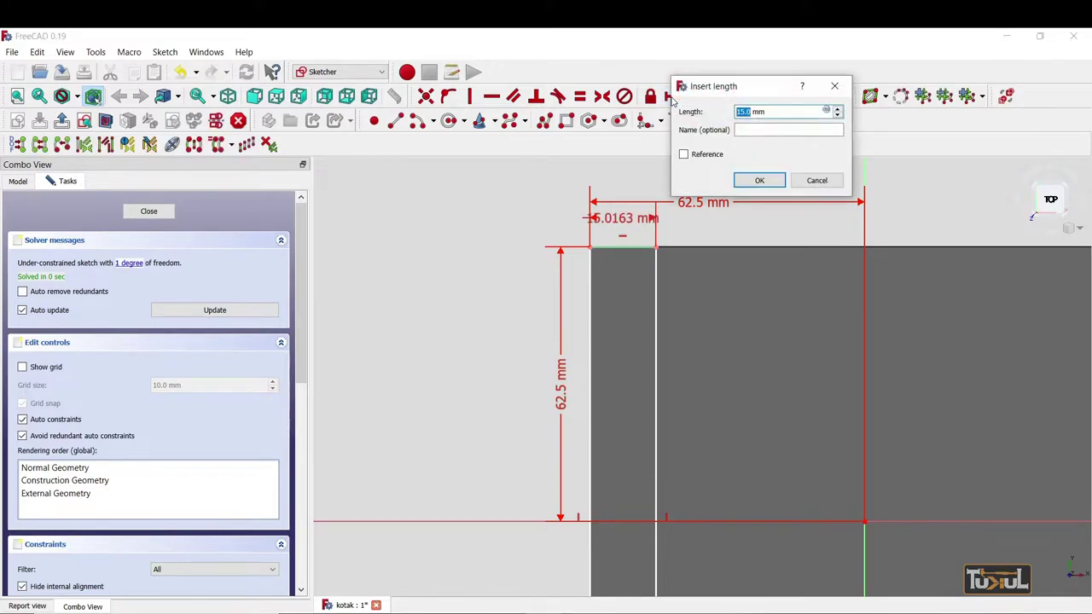
text(1)
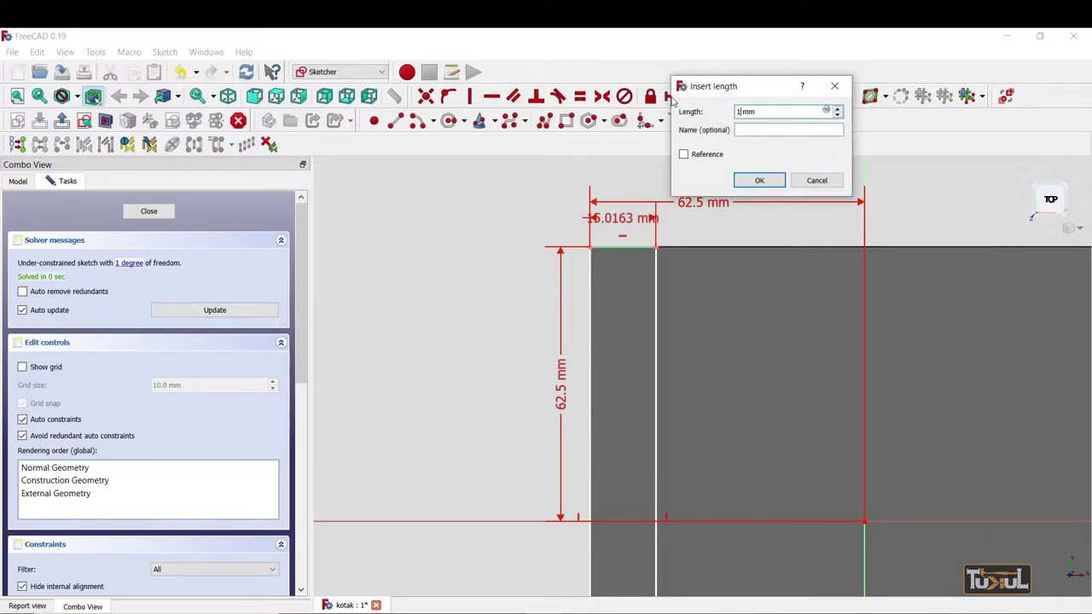
text(8)
key(Return)
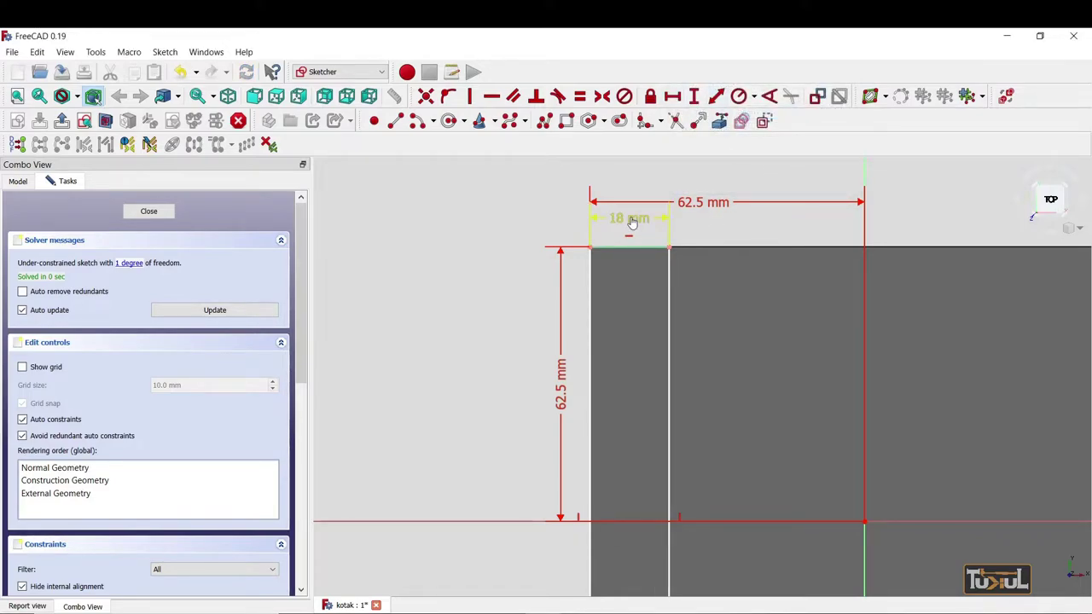
drag(631, 220, 633, 226)
Step: Constrain the strip's left edge to 125 mm long and close the fully constrained sketch
scroll(493, 287, down, 1)
scroll(492, 287, down, 1)
scroll(617, 339, down, 1)
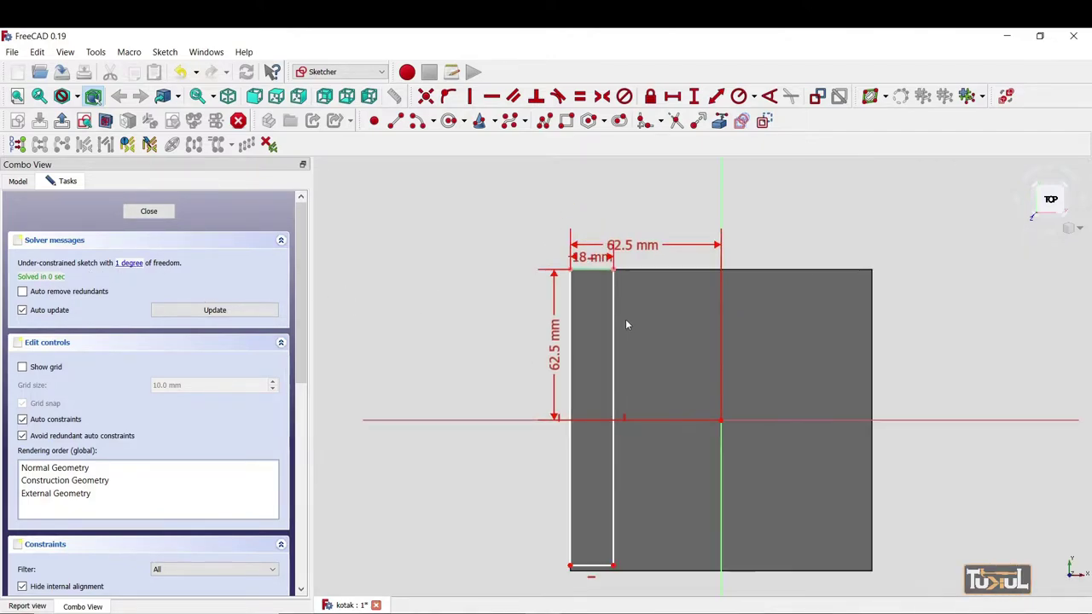
scroll(625, 322, down, 1)
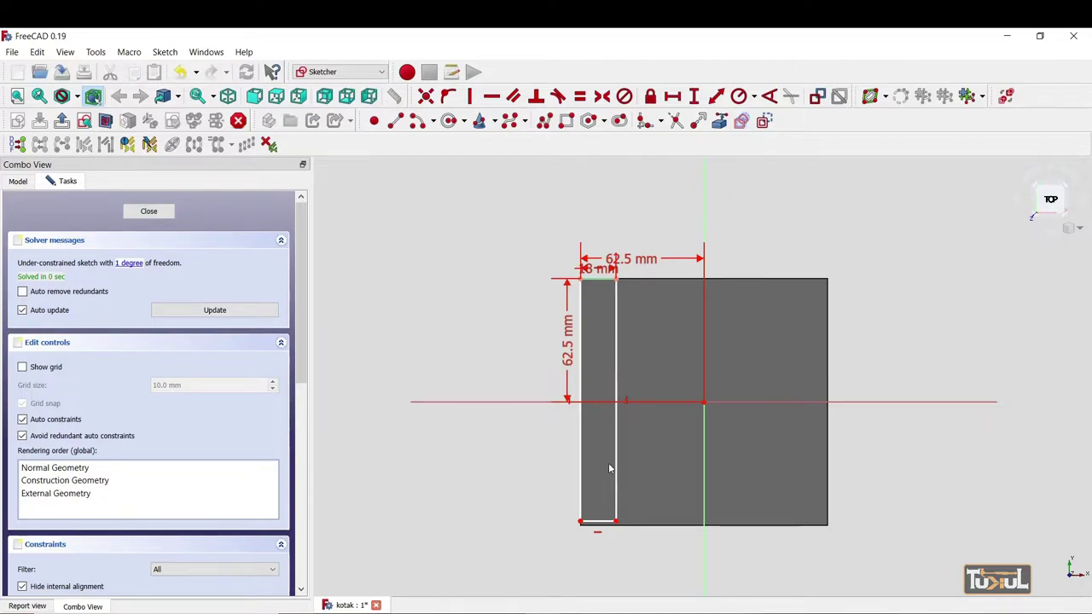
mouse_move(616, 521)
mouse_down()
mouse_move(617, 548)
mouse_move(627, 468)
mouse_move(621, 533)
mouse_move(618, 504)
mouse_move(616, 515)
mouse_up()
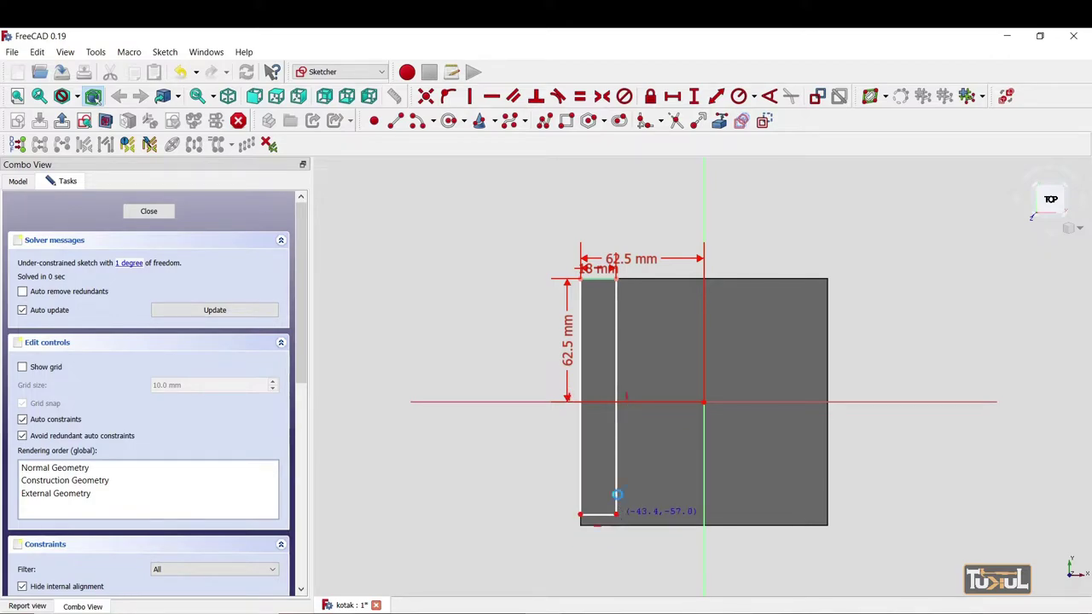
click(580, 433)
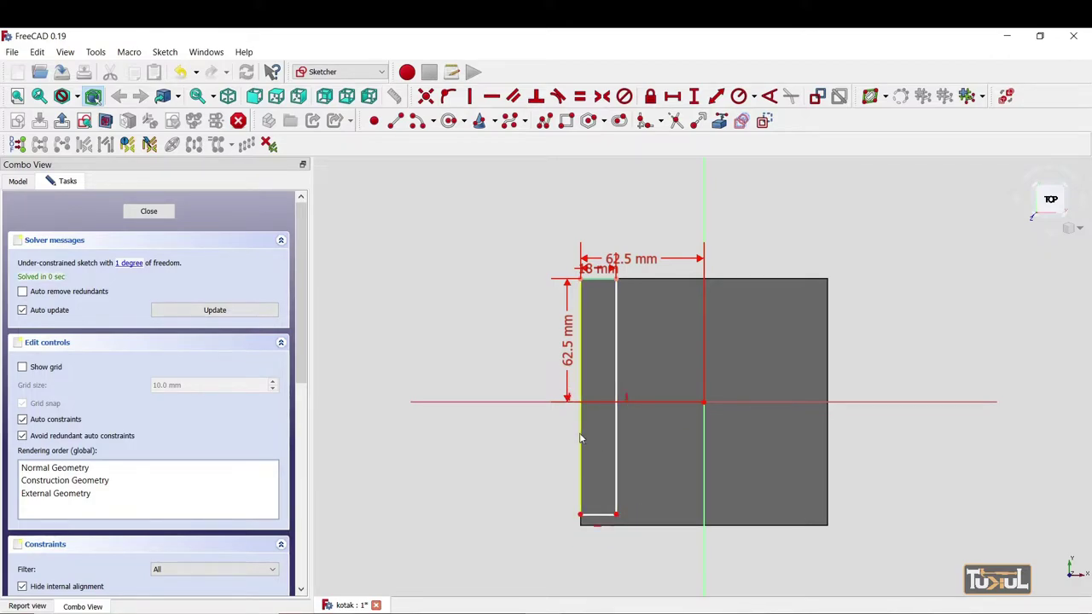
click(696, 96)
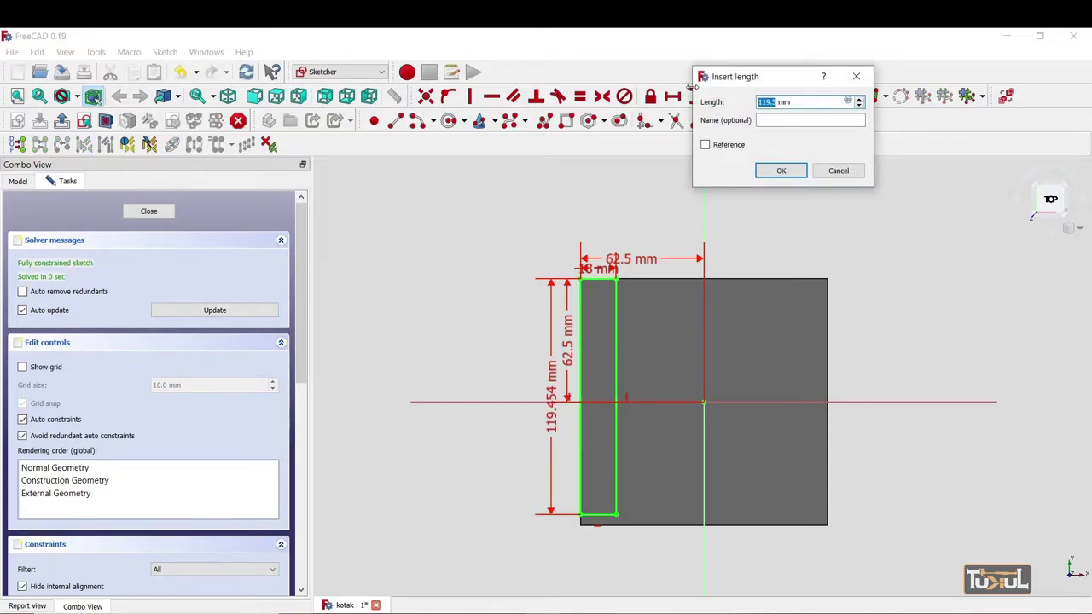
text(1)
key(Return)
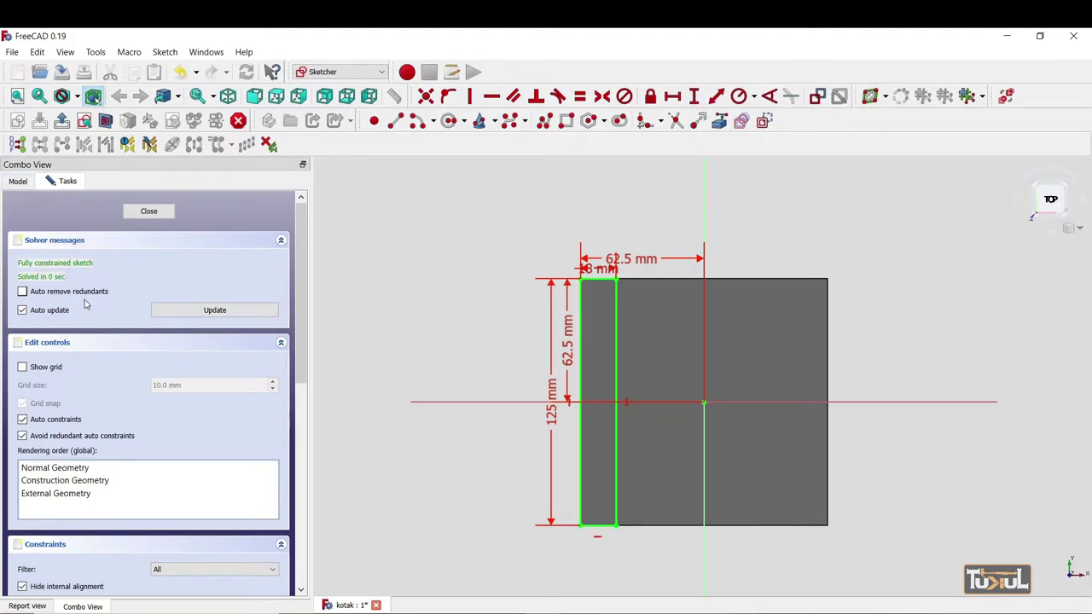
click(150, 212)
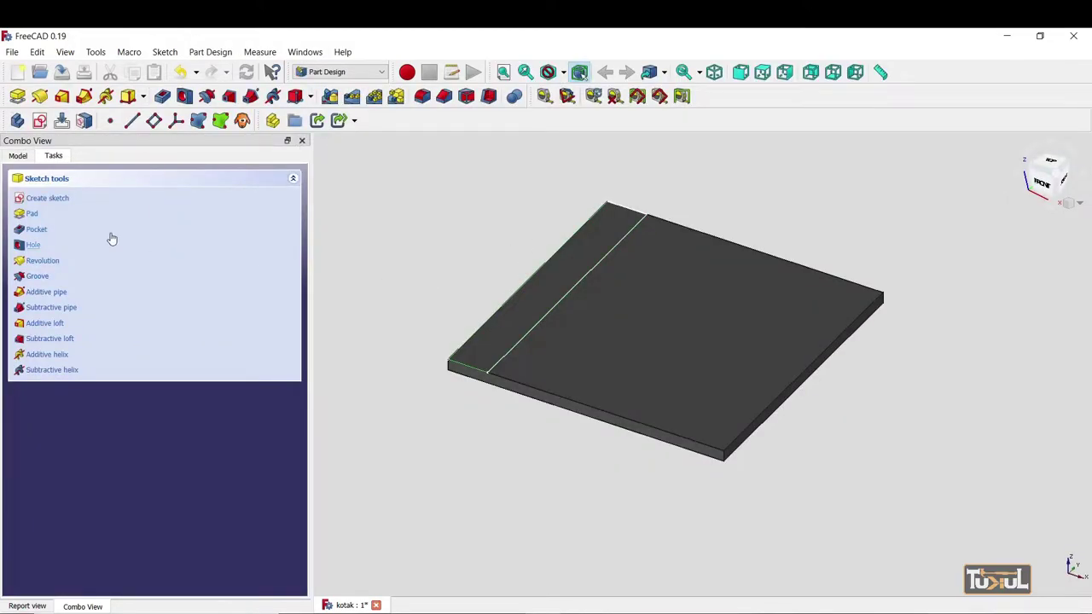
Step: Pad the strip sketch 100 mm to raise the first wall
click(34, 215)
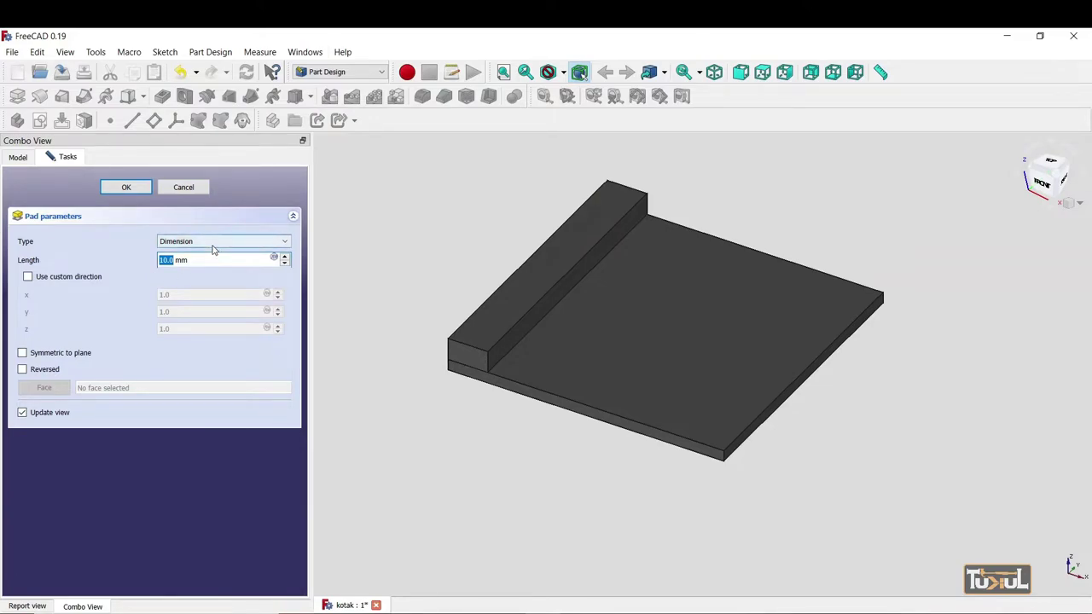
text(100)
key(Return)
scroll(819, 371, down, 2)
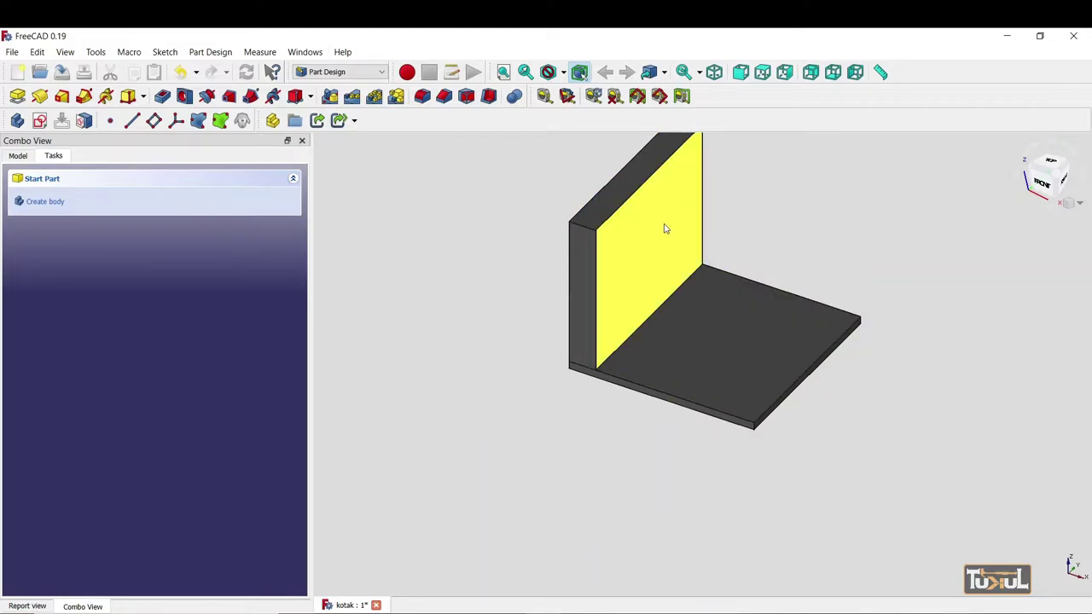
Step: Rename Body001 to Sisi 1, save the document, and make Sisi 1 active
click(17, 156)
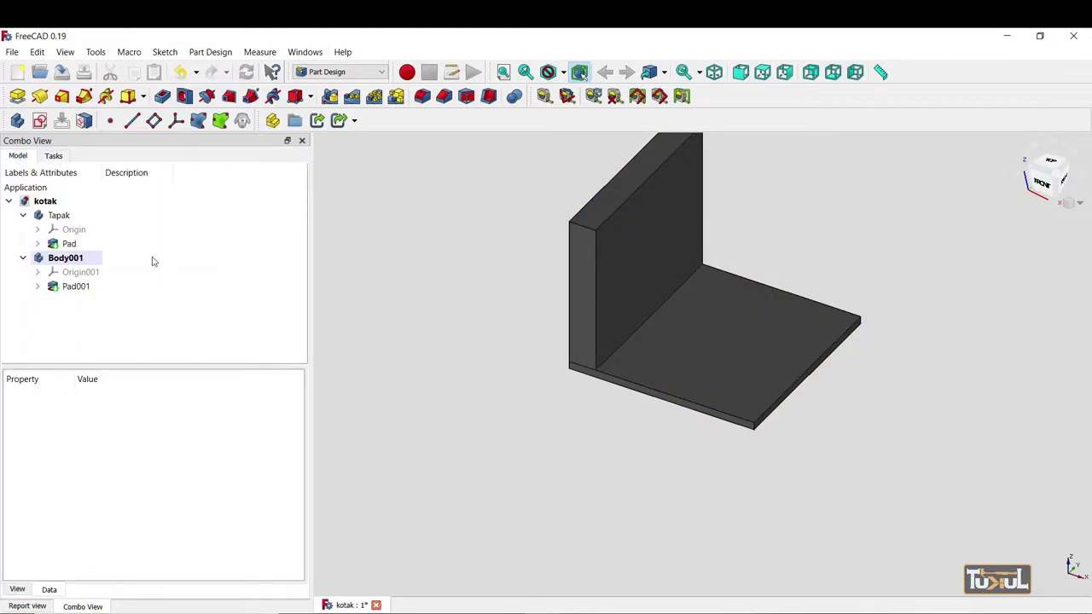
right_click(81, 256)
click(121, 488)
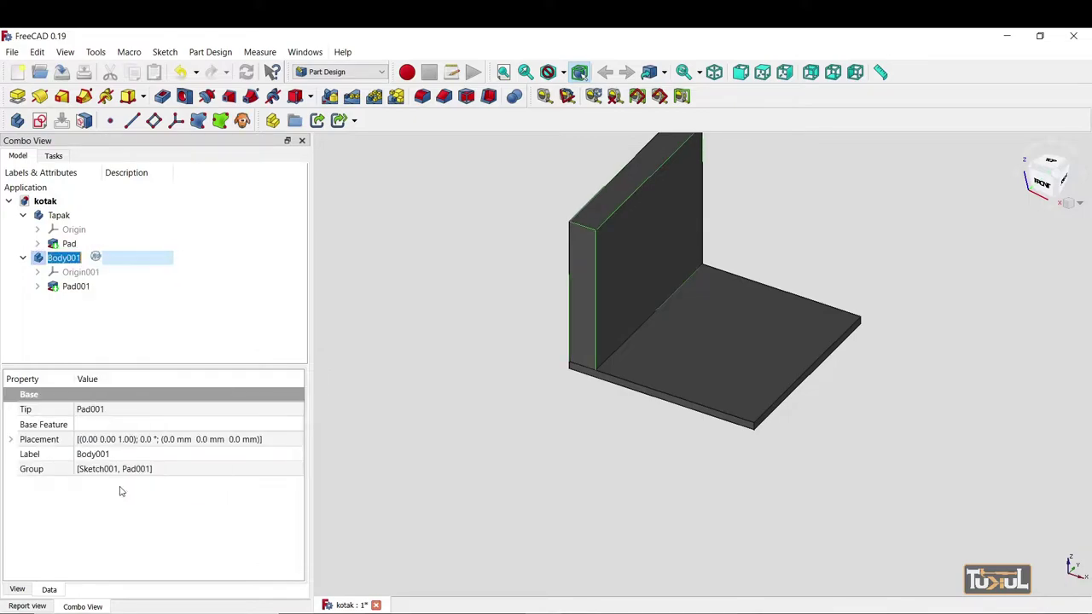
text(Sisi 1)
key(Return)
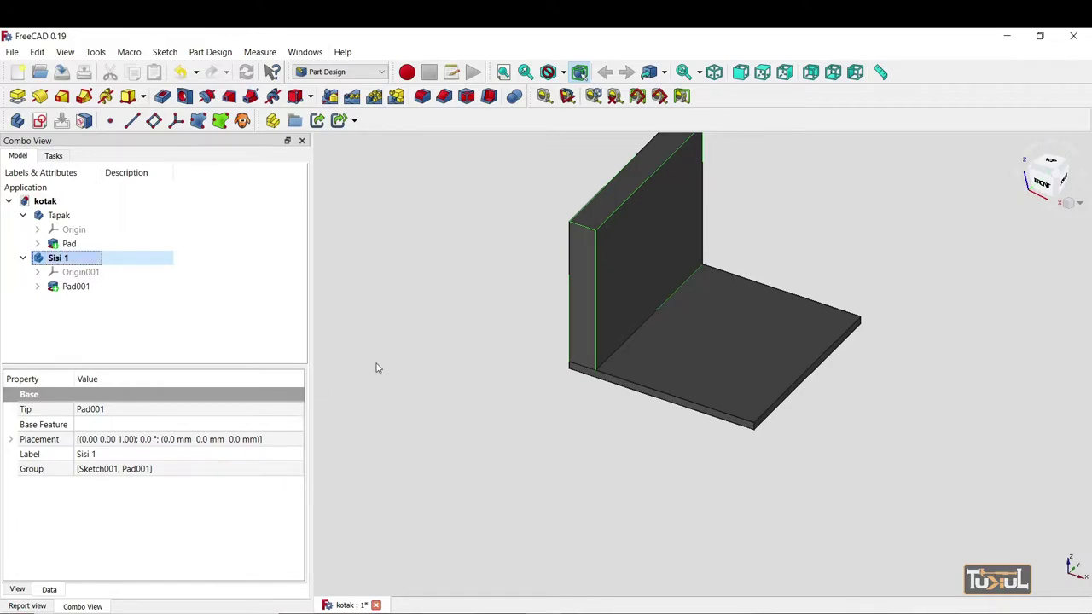
key(ctrl+s)
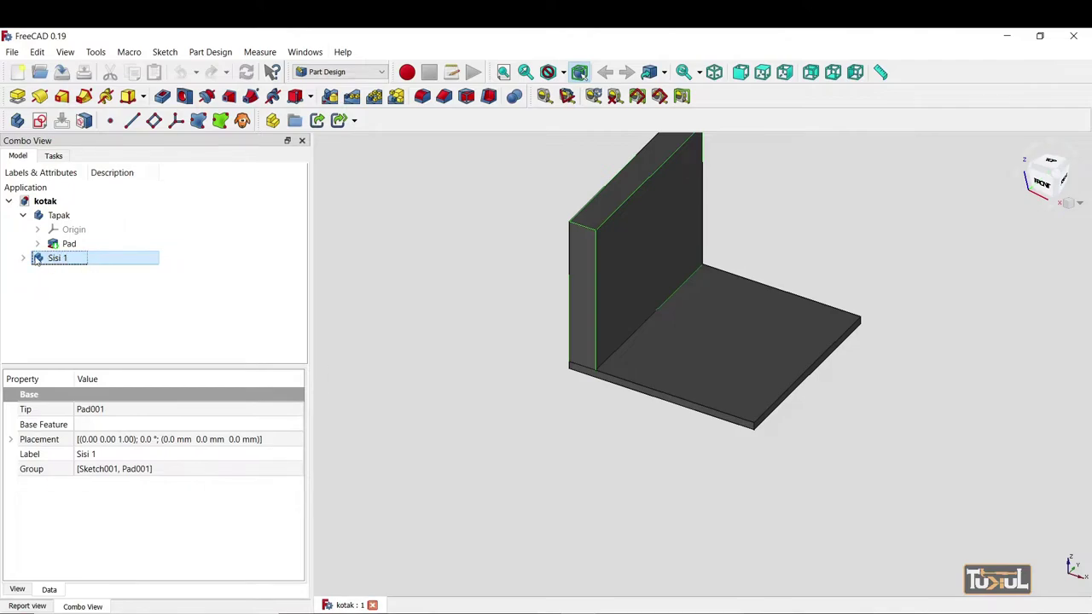
double_click(51, 264)
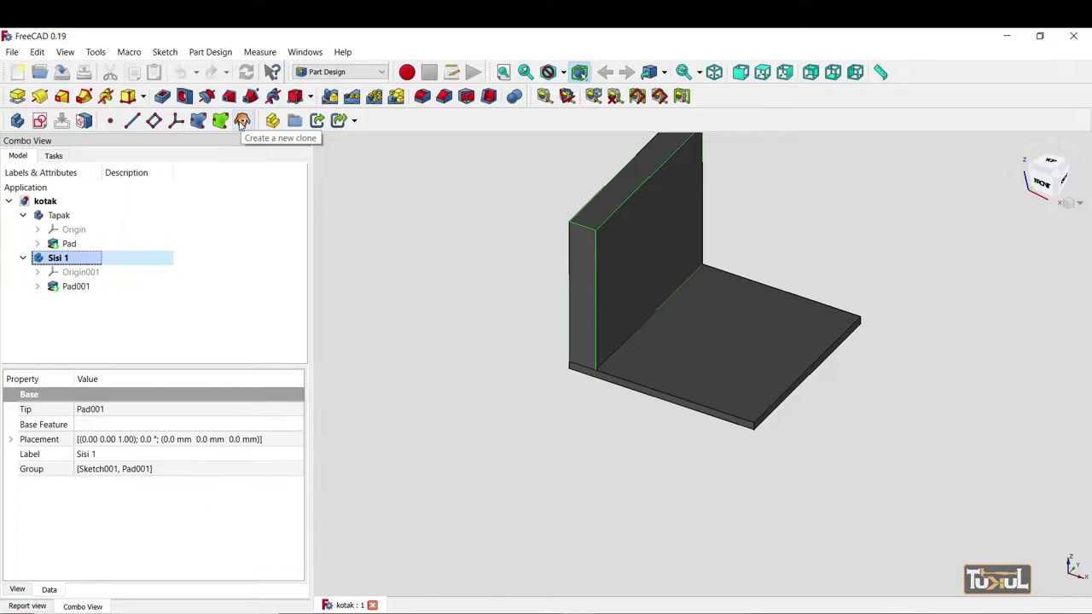
Step: Clone Sisi 1 into a new body, Body002, and select it in the tree
click(242, 121)
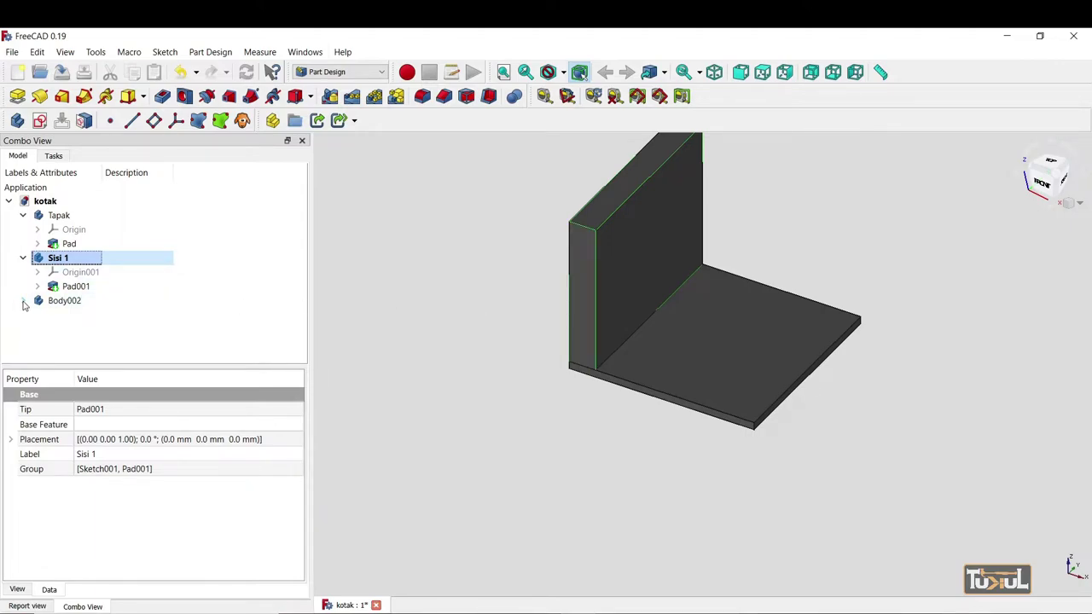
click(24, 302)
click(65, 304)
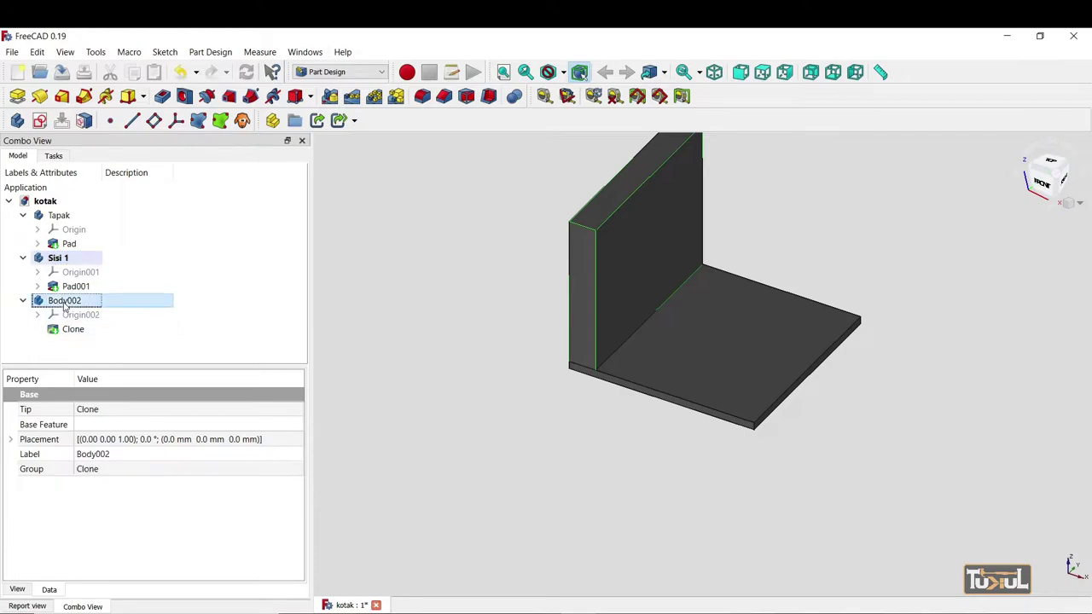
right_click(65, 305)
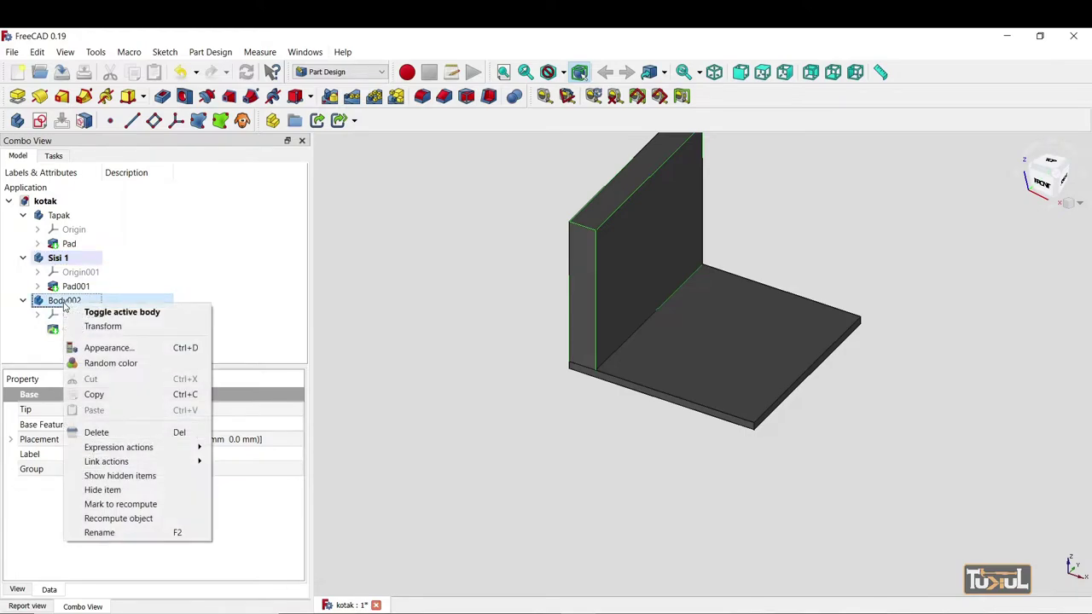
Step: Rename Body002 to Sisi 2 and make it the active body
click(100, 532)
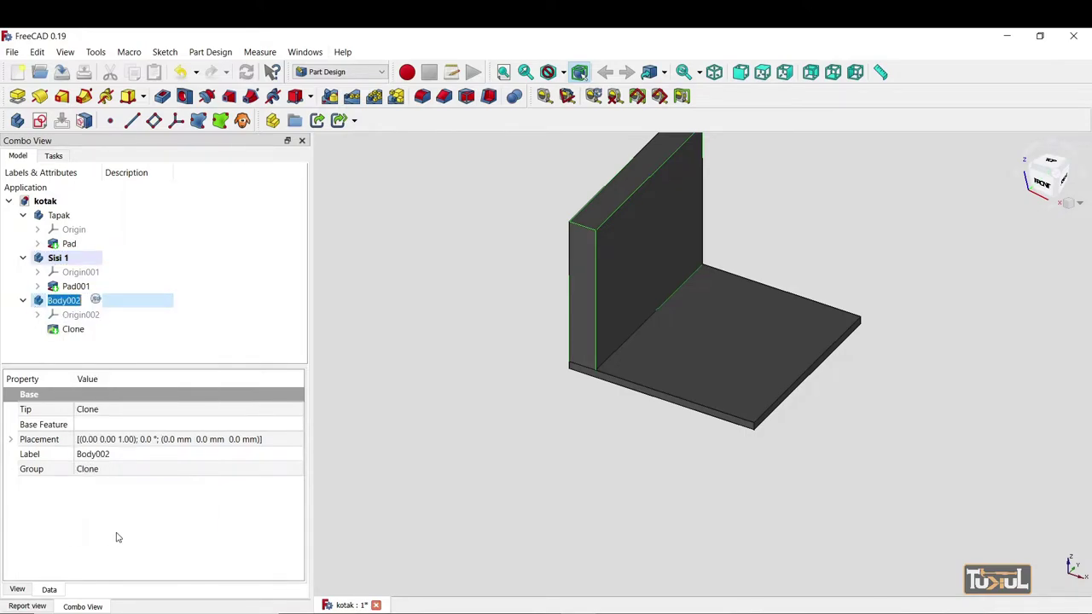
text(Sisi 2)
key(Return)
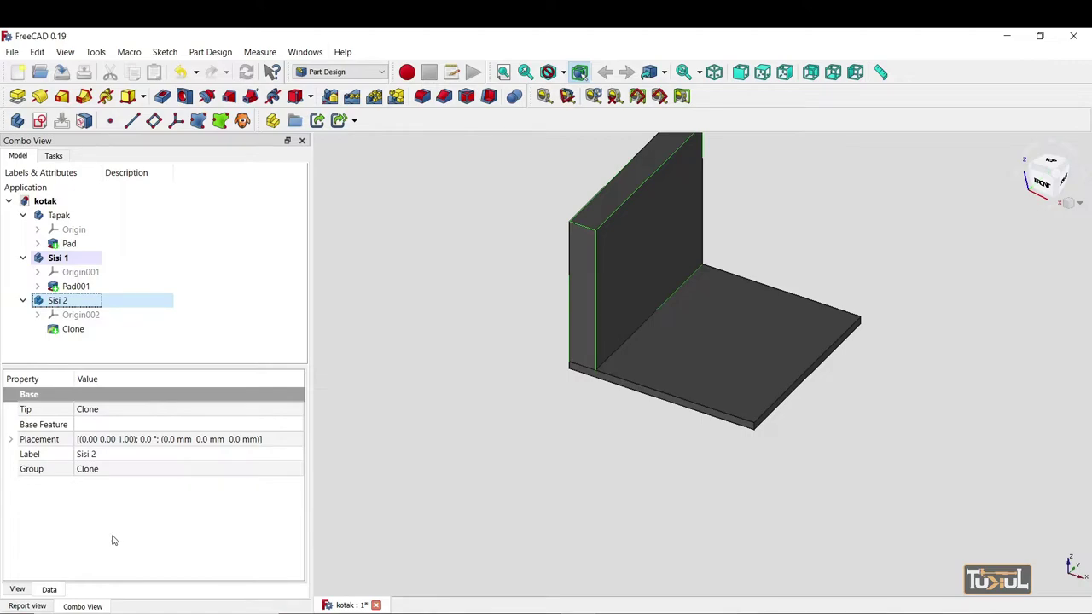
double_click(58, 302)
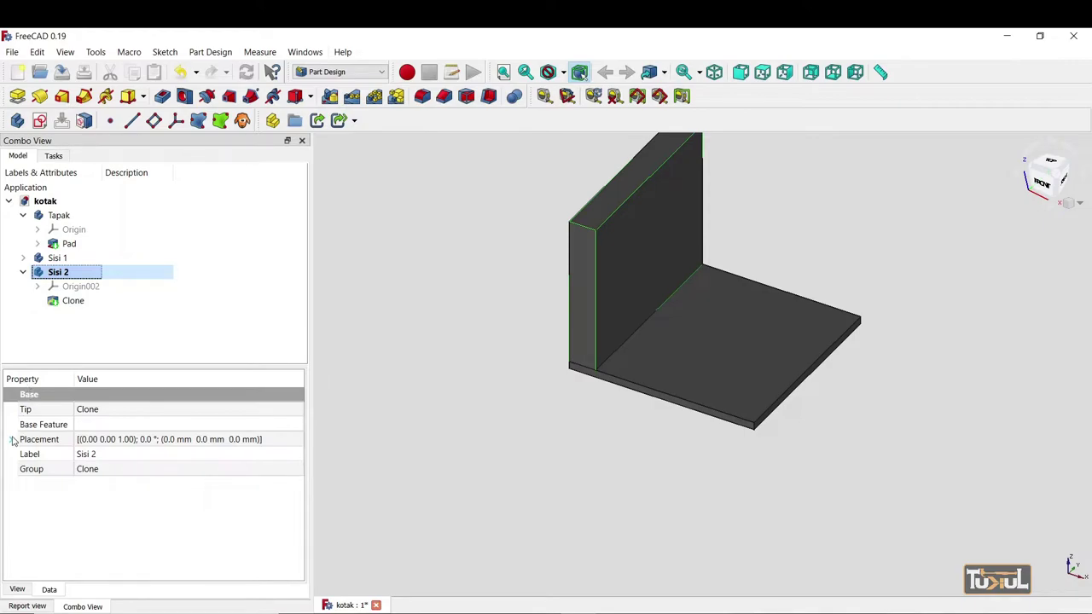
Step: Expand Sisi 2's Placement and step its rotation angle down to around -90°
click(11, 440)
click(44, 456)
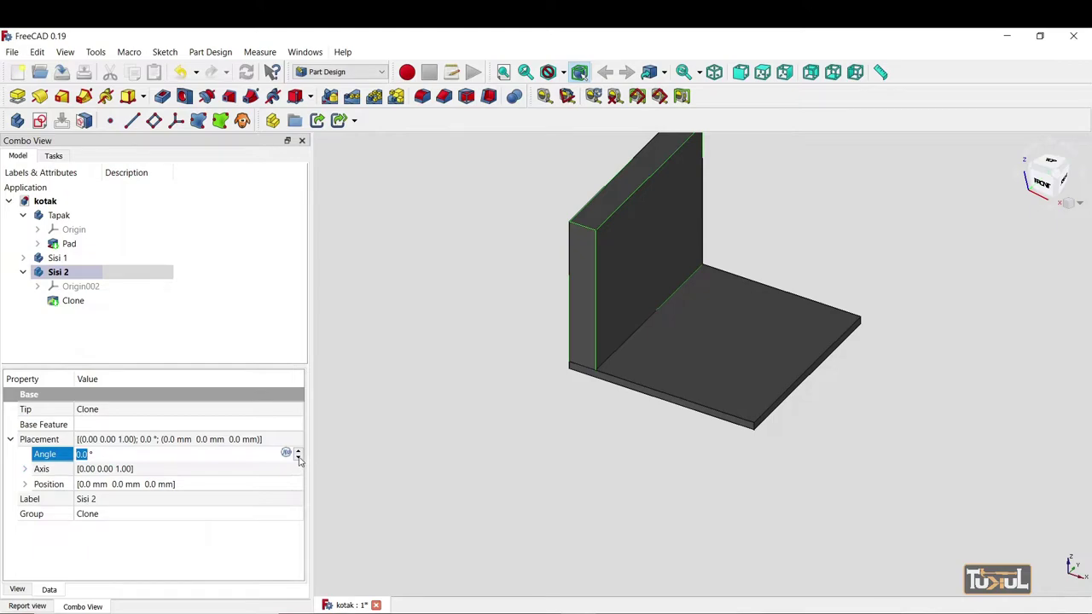
click(298, 459)
click(299, 459)
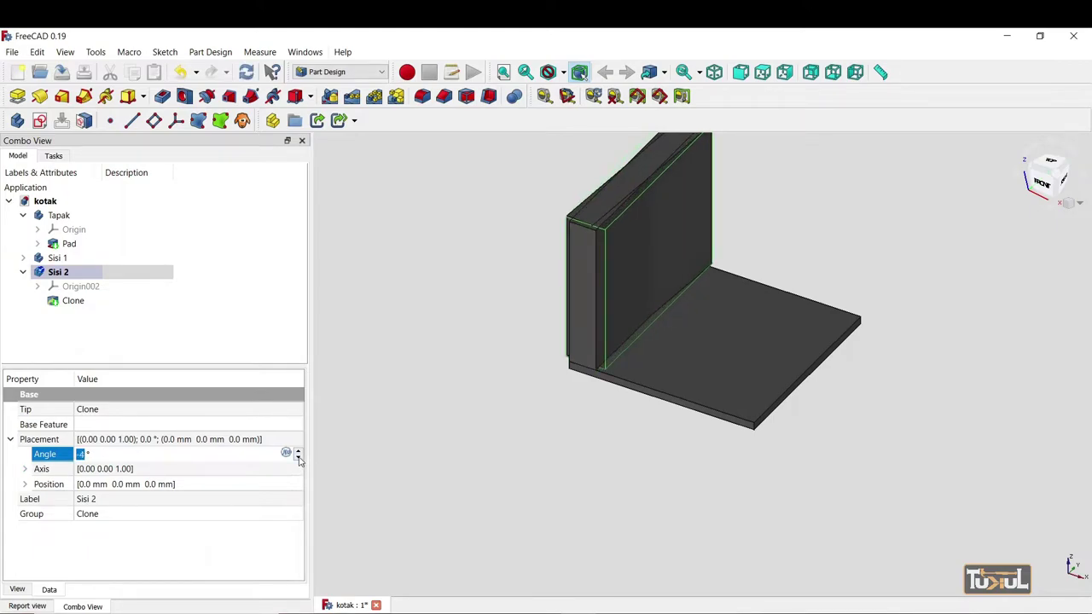
click(298, 459)
click(299, 459)
click(299, 459)
click(298, 459)
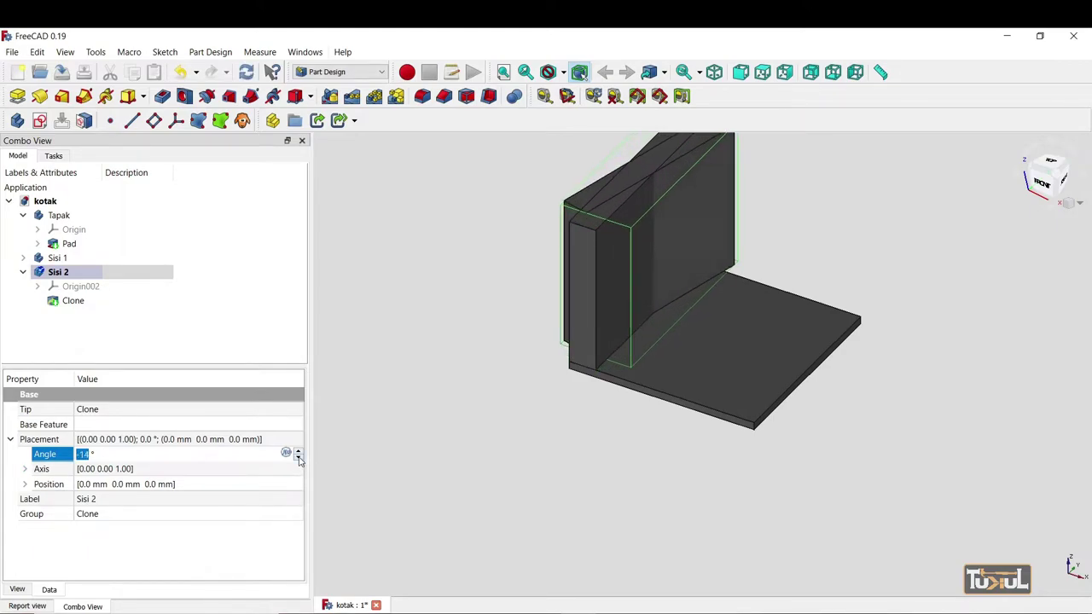
click(298, 459)
click(298, 459)
click(299, 458)
click(298, 459)
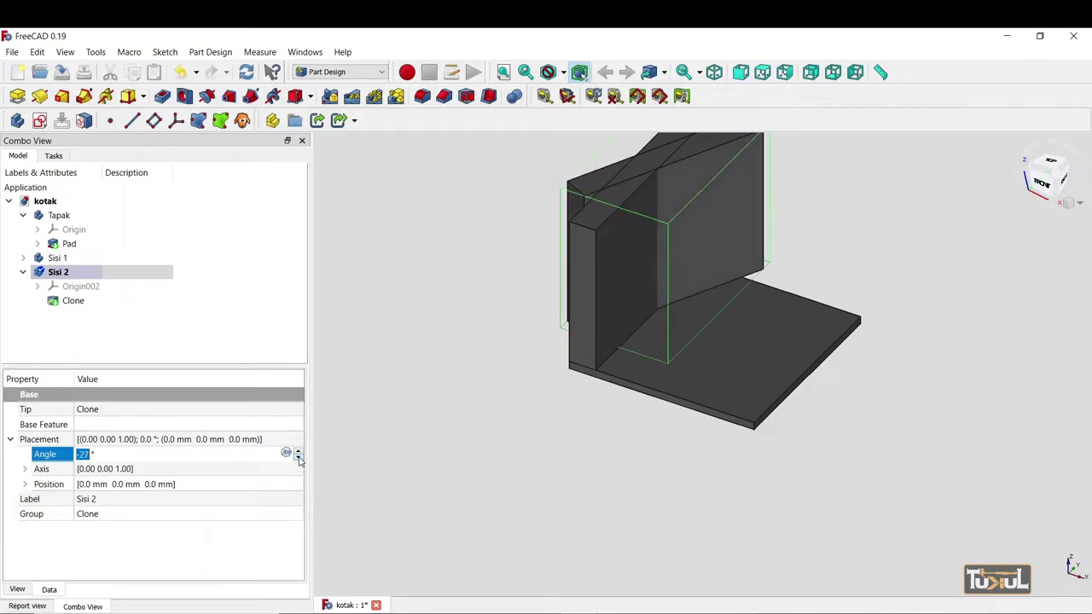
click(298, 459)
click(299, 459)
click(298, 459)
click(298, 459)
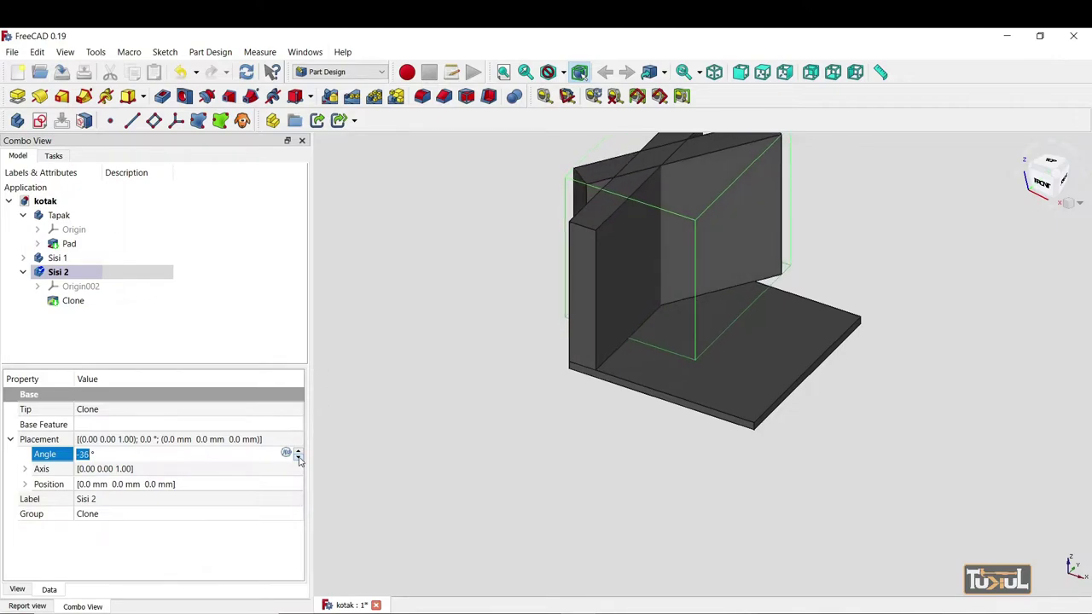
click(298, 459)
click(298, 459)
click(298, 459)
click(299, 459)
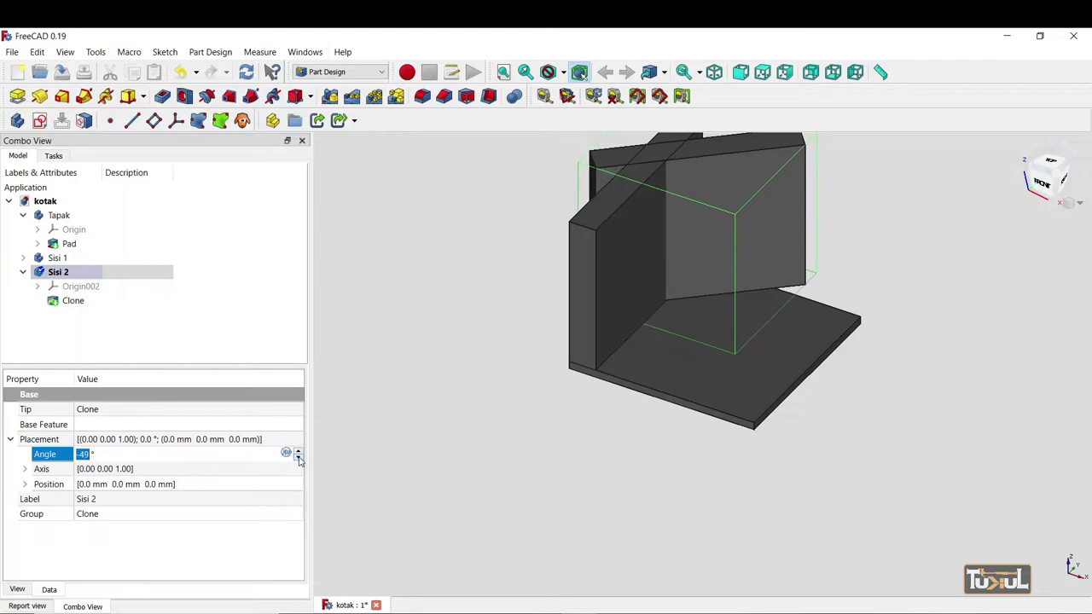
click(299, 459)
click(298, 459)
click(298, 458)
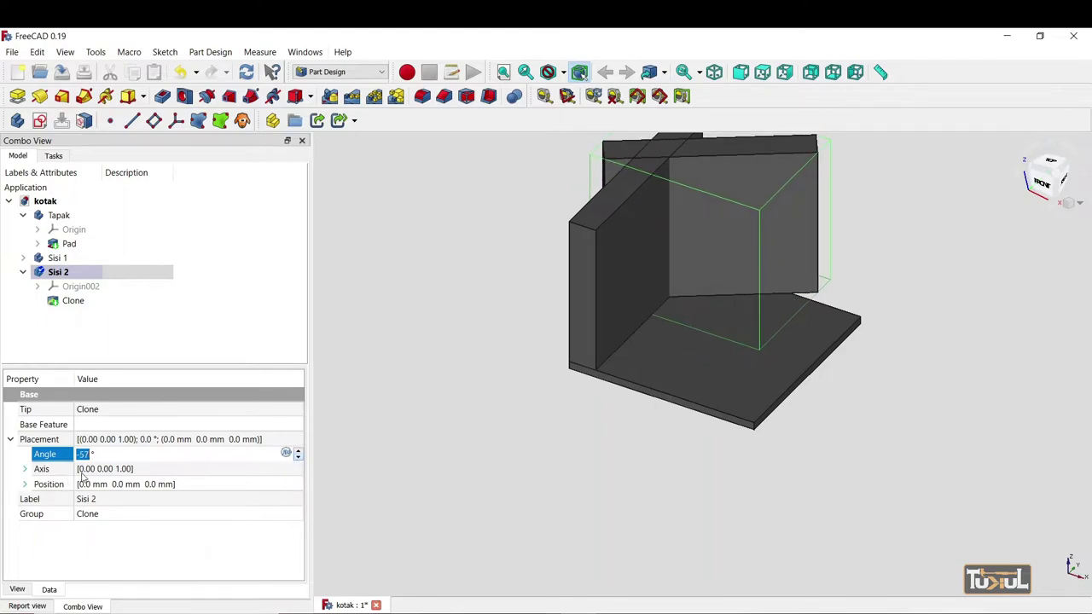
click(298, 459)
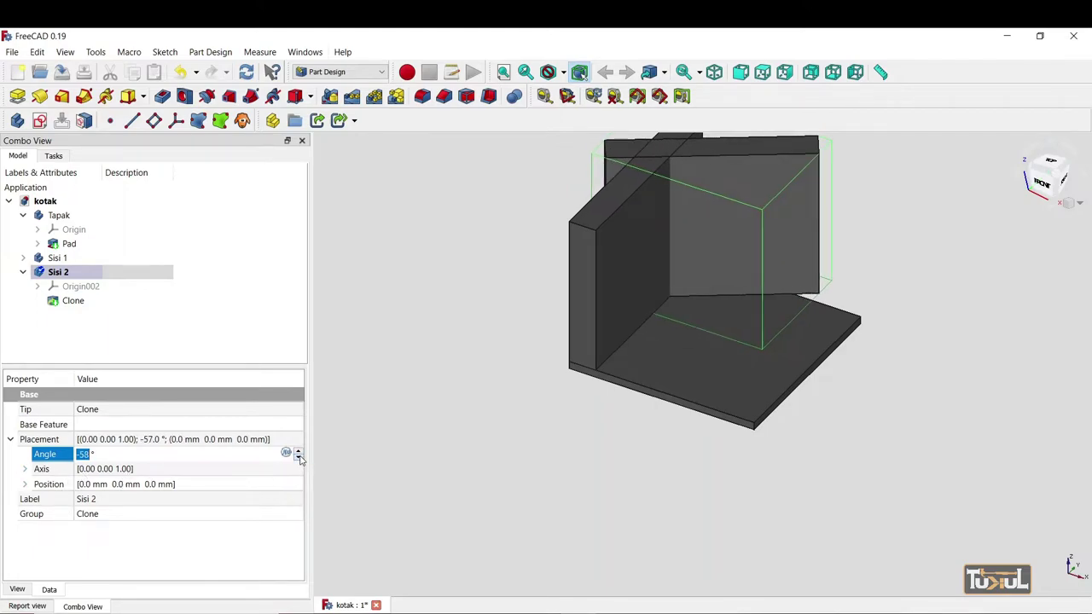
click(299, 459)
click(298, 459)
click(298, 459)
click(298, 459)
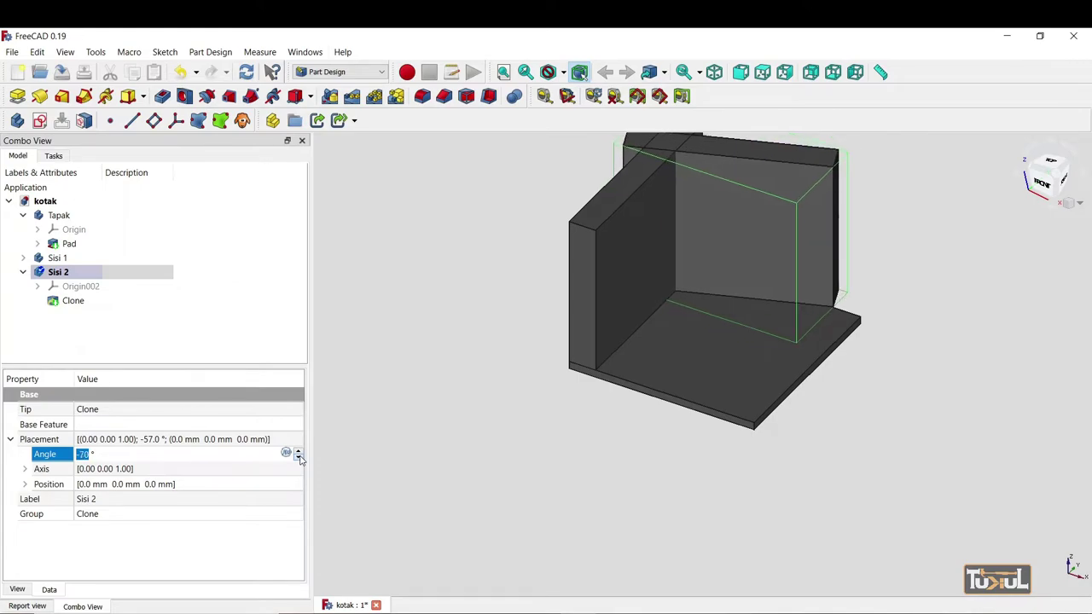
click(298, 459)
click(299, 459)
click(299, 459)
click(299, 459)
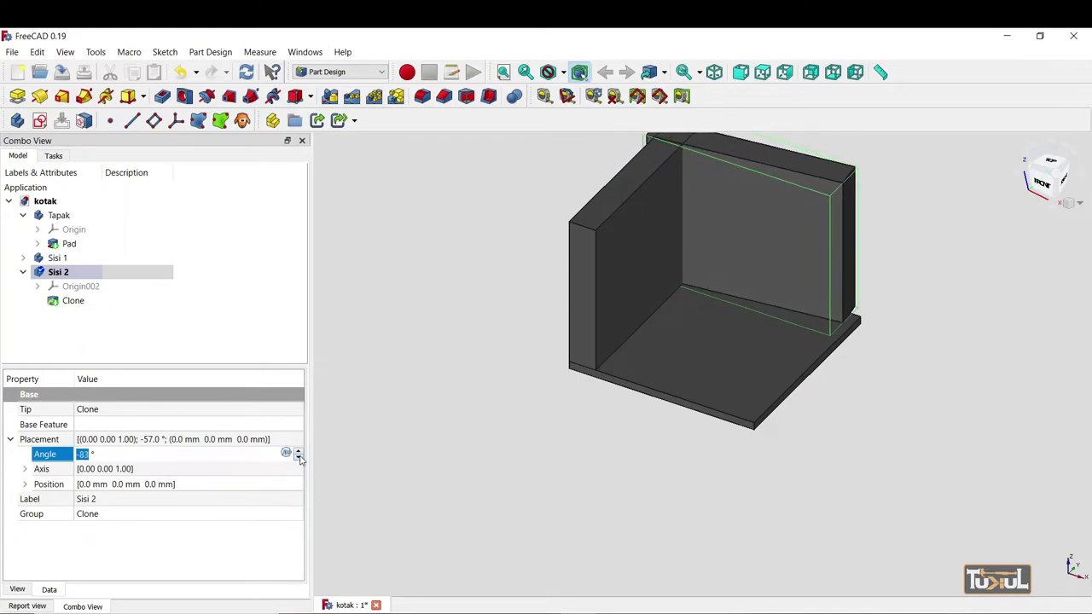
click(299, 459)
click(299, 459)
click(298, 459)
click(299, 459)
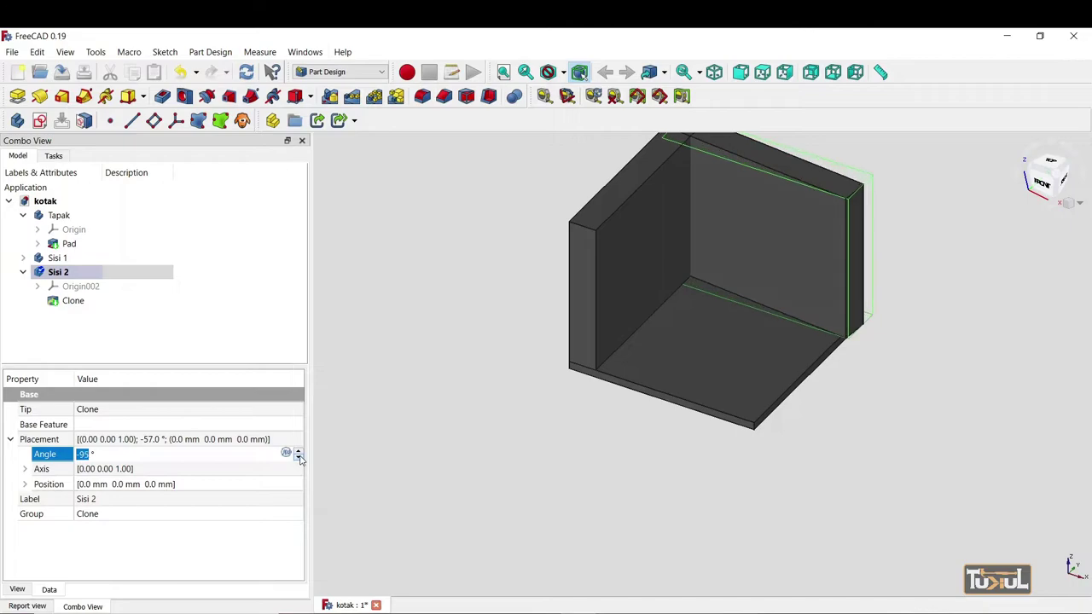
click(298, 459)
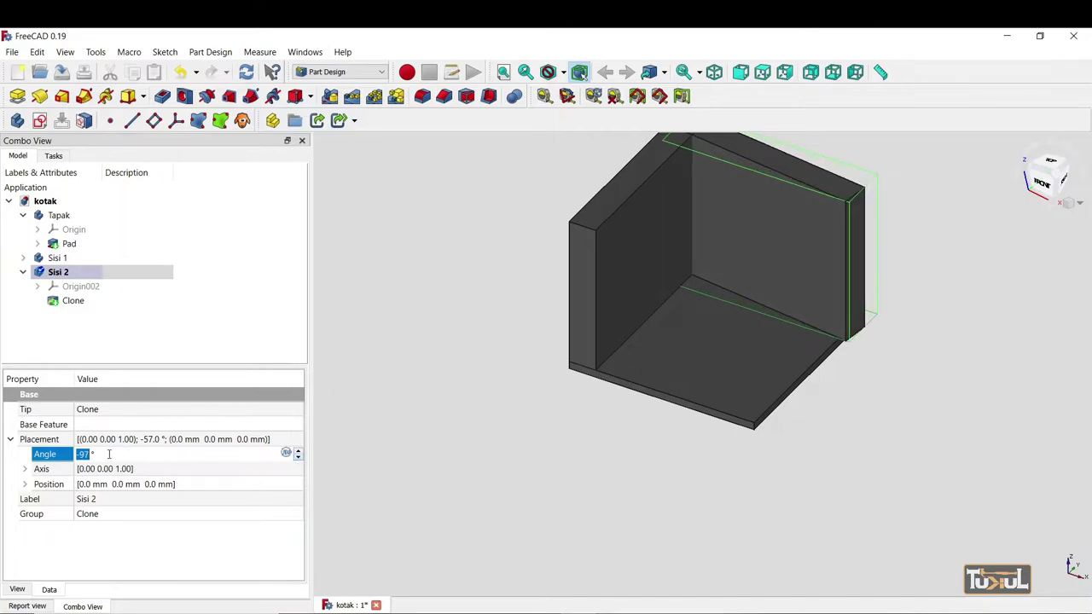
click(299, 453)
click(299, 453)
click(299, 453)
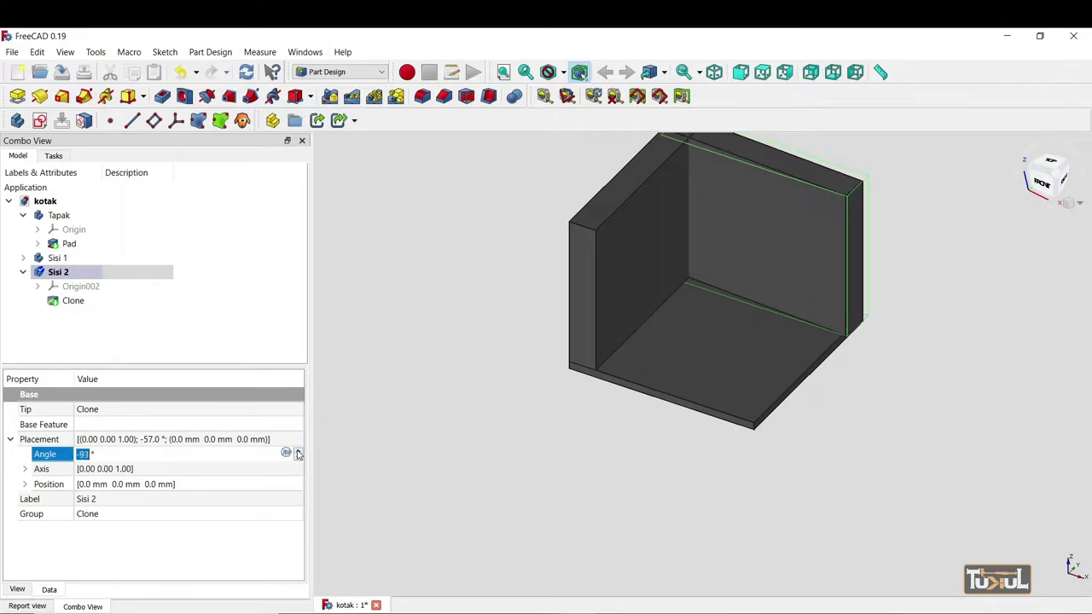
click(299, 453)
click(299, 453)
click(299, 453)
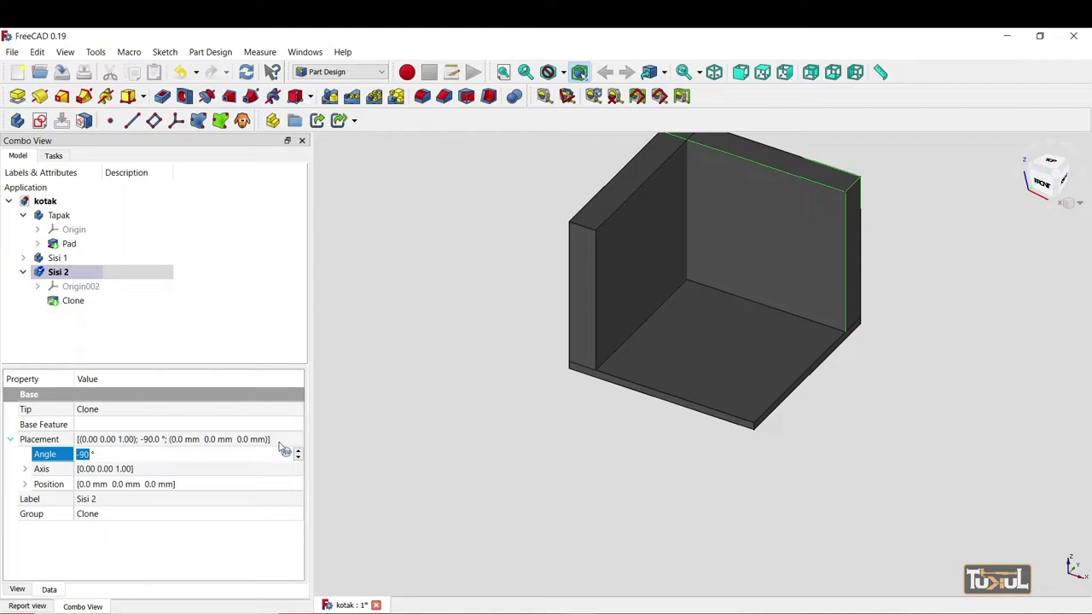
click(298, 458)
click(298, 458)
click(297, 458)
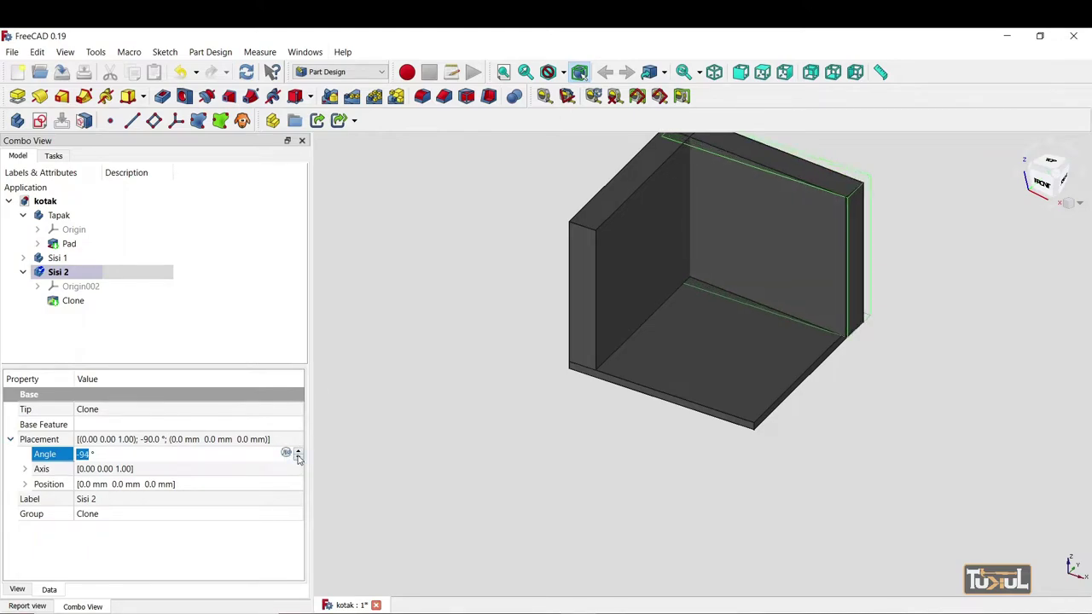
Step: Set the Sisi 2 rotation angle to -180° and apply it
text(-)
text(180)
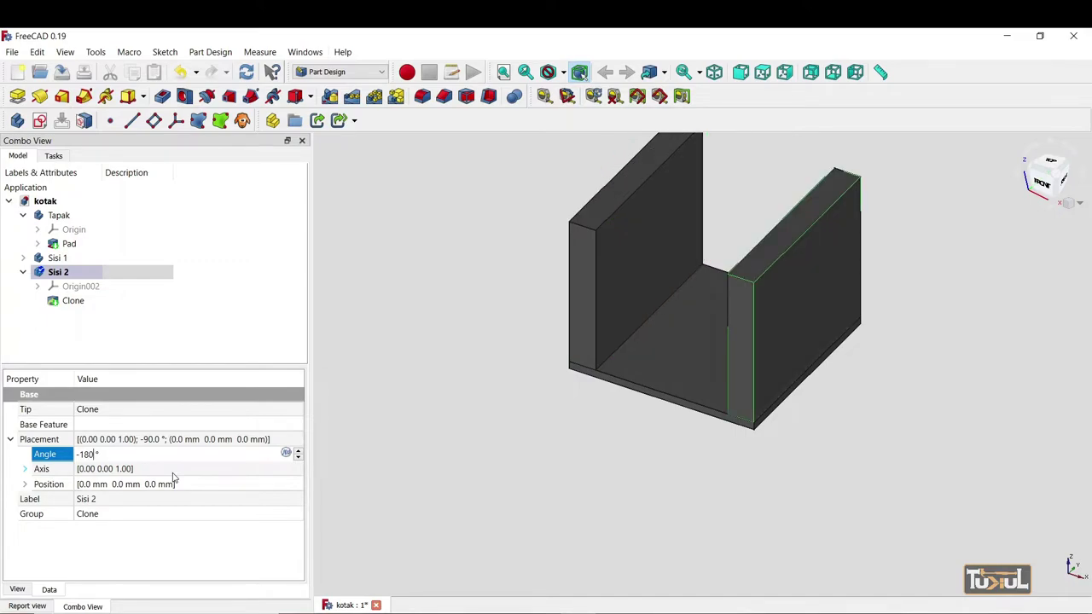
key(Return)
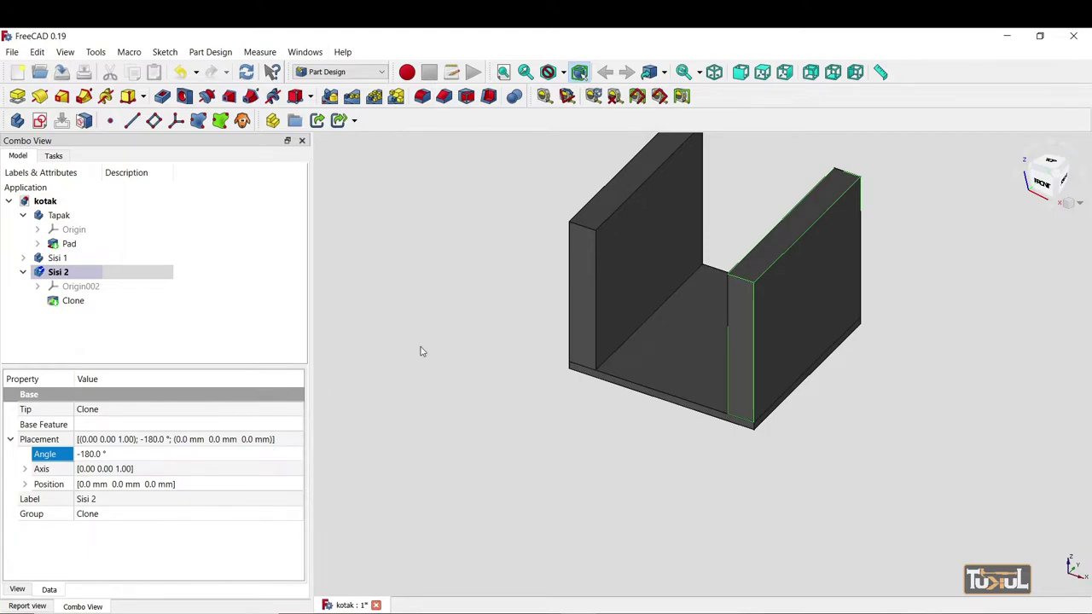
key(Return)
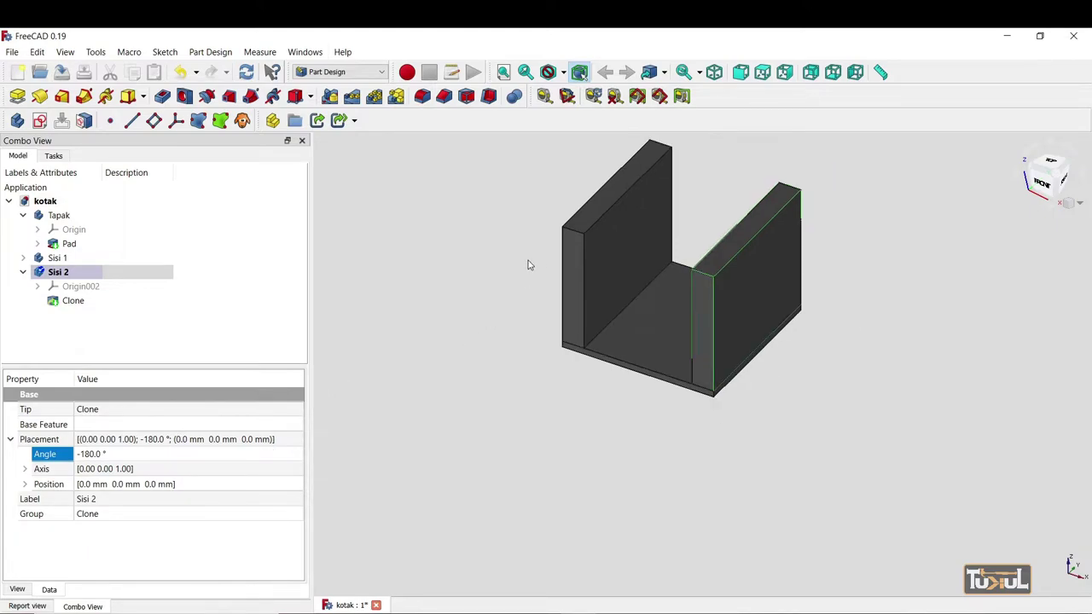
click(528, 281)
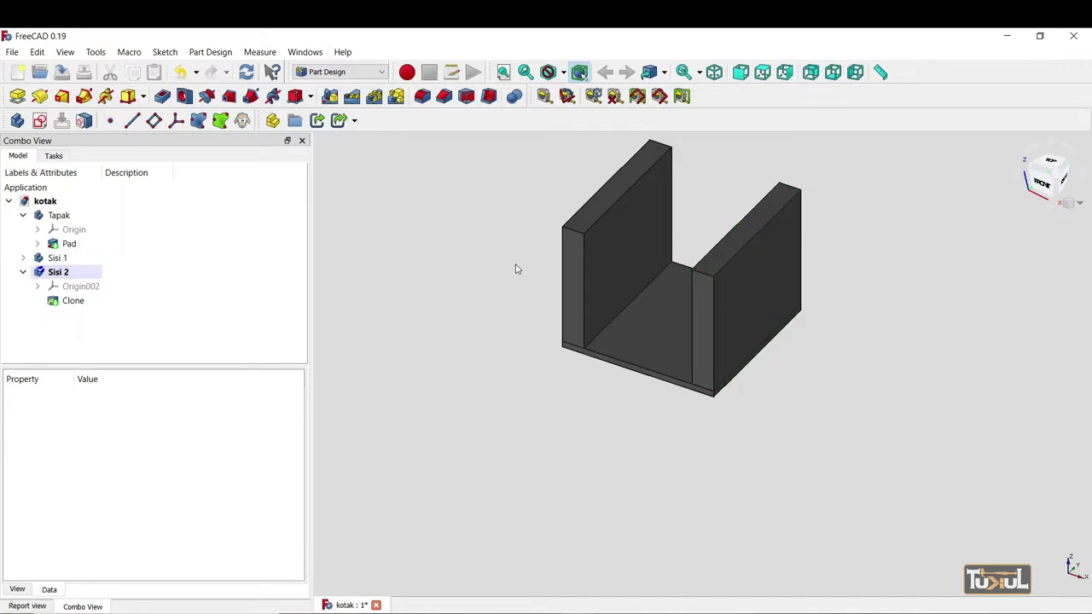
Step: Create a new body in the kotak document and start a sketch on XY_Plane003
middle_drag(515, 268, 541, 320)
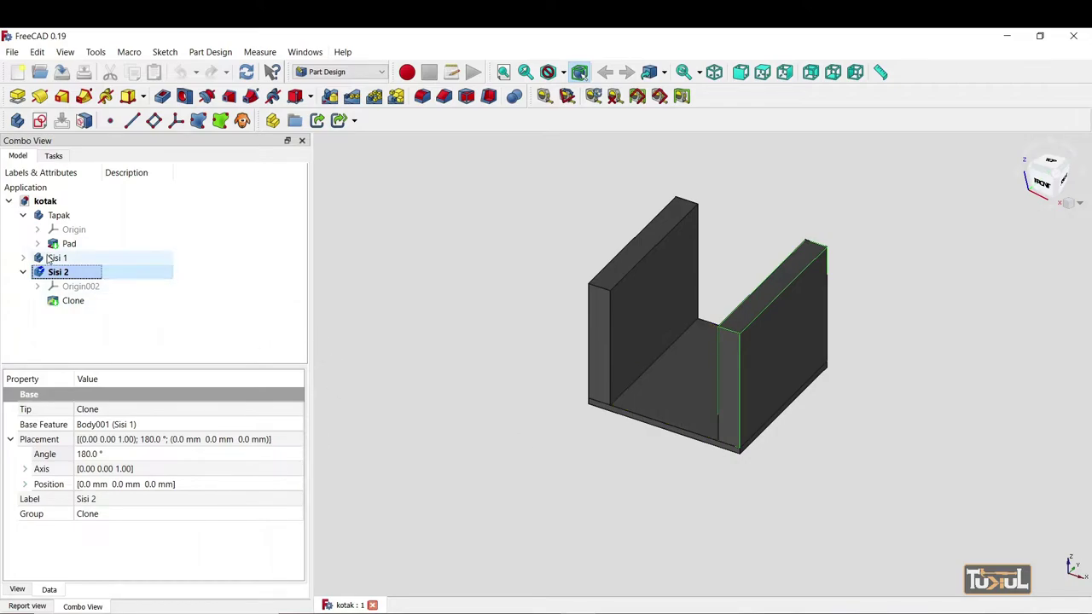
click(43, 203)
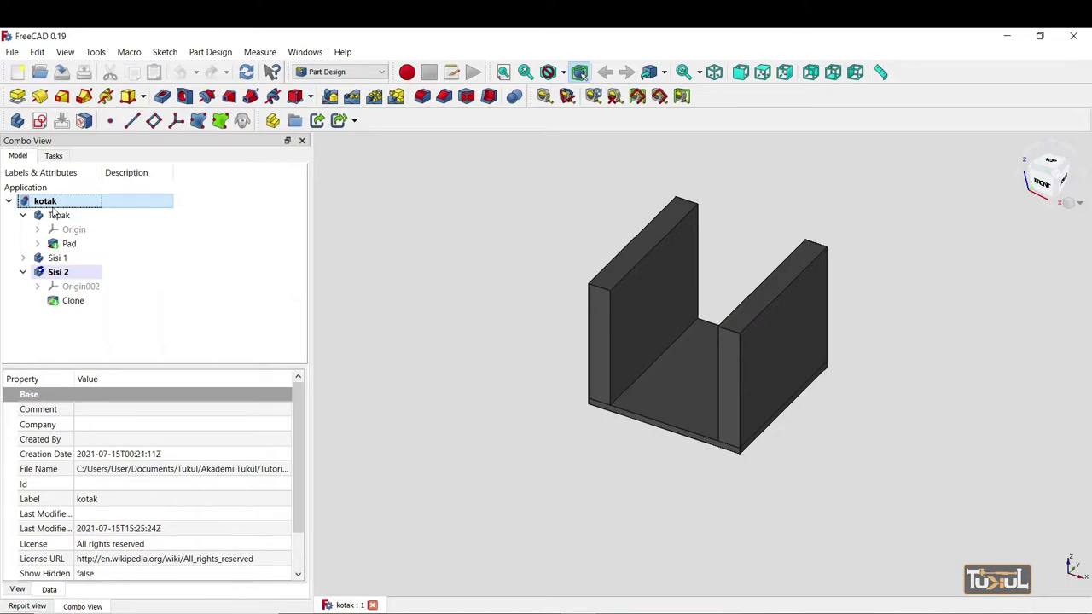
click(53, 156)
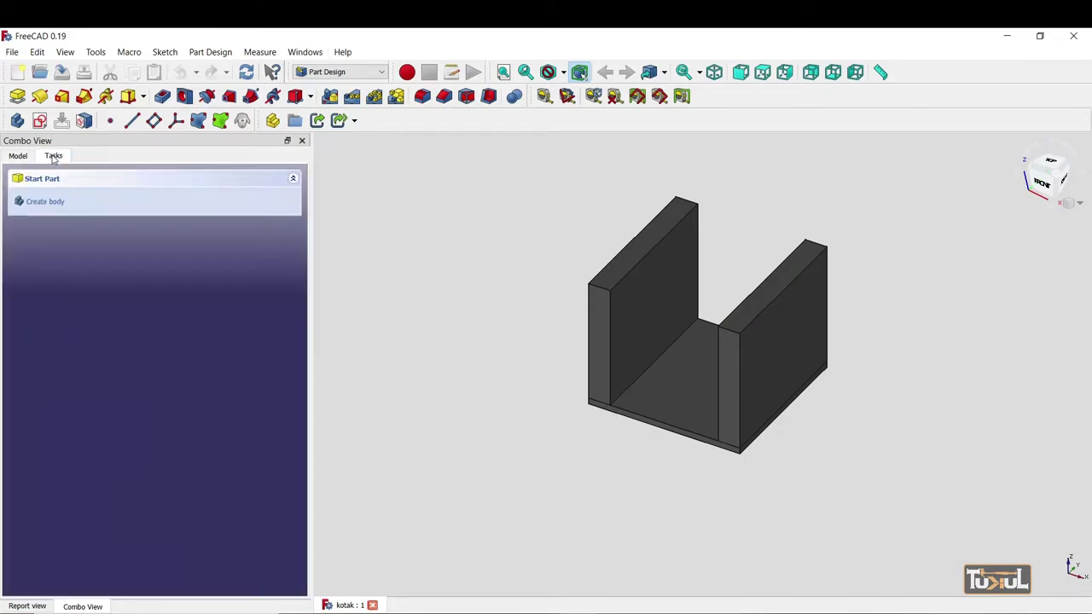
click(41, 203)
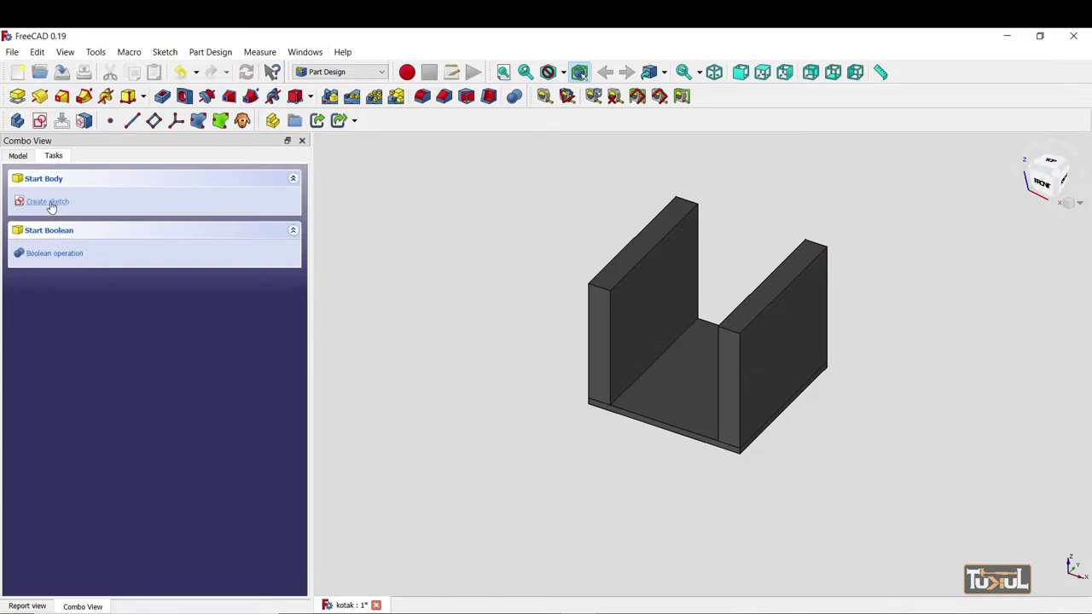
click(48, 202)
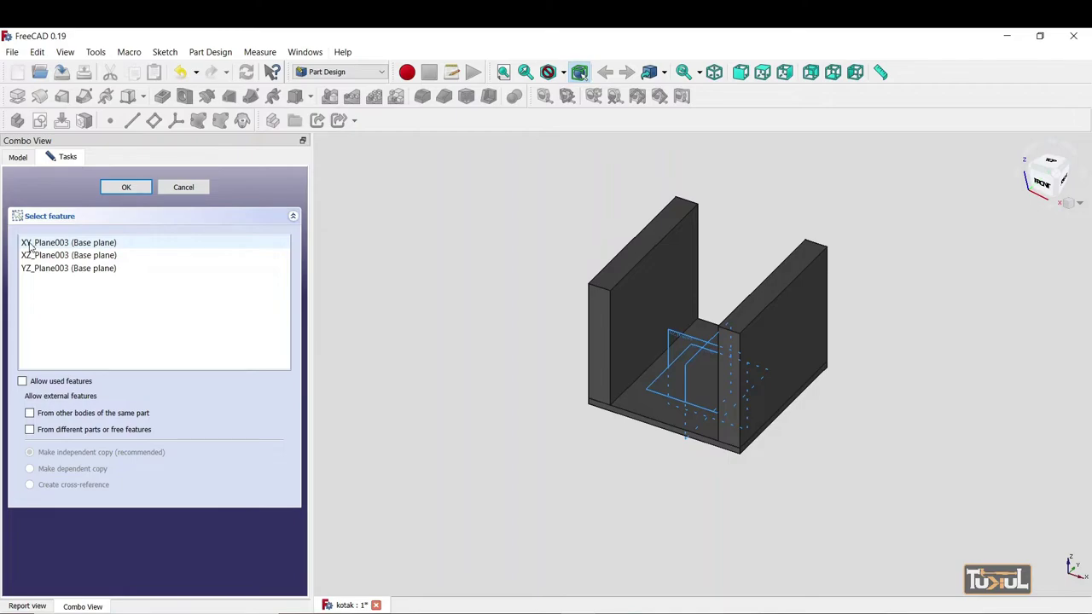
click(30, 247)
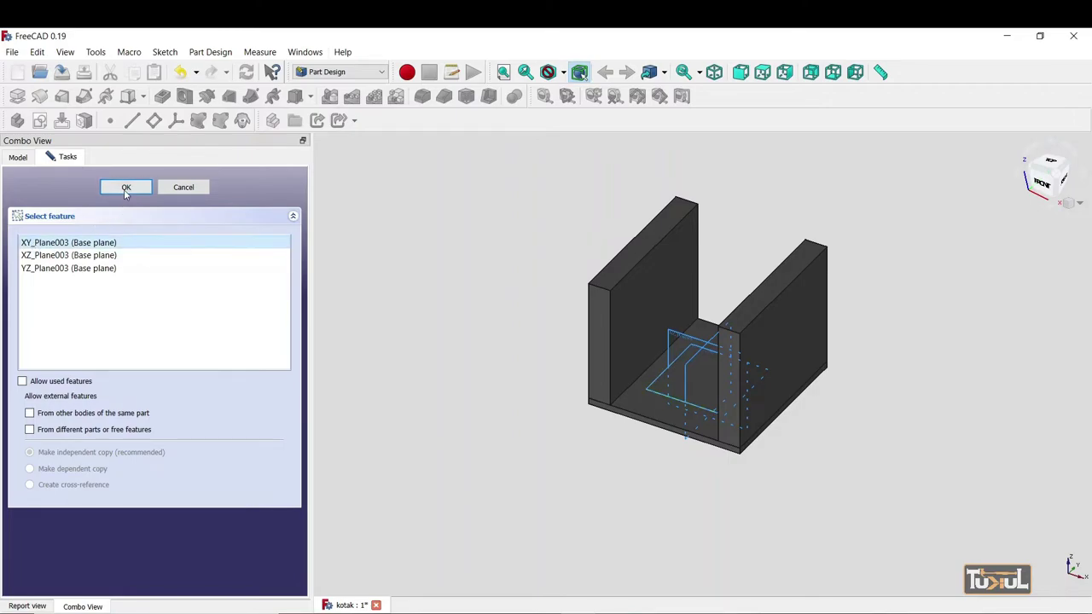
click(124, 189)
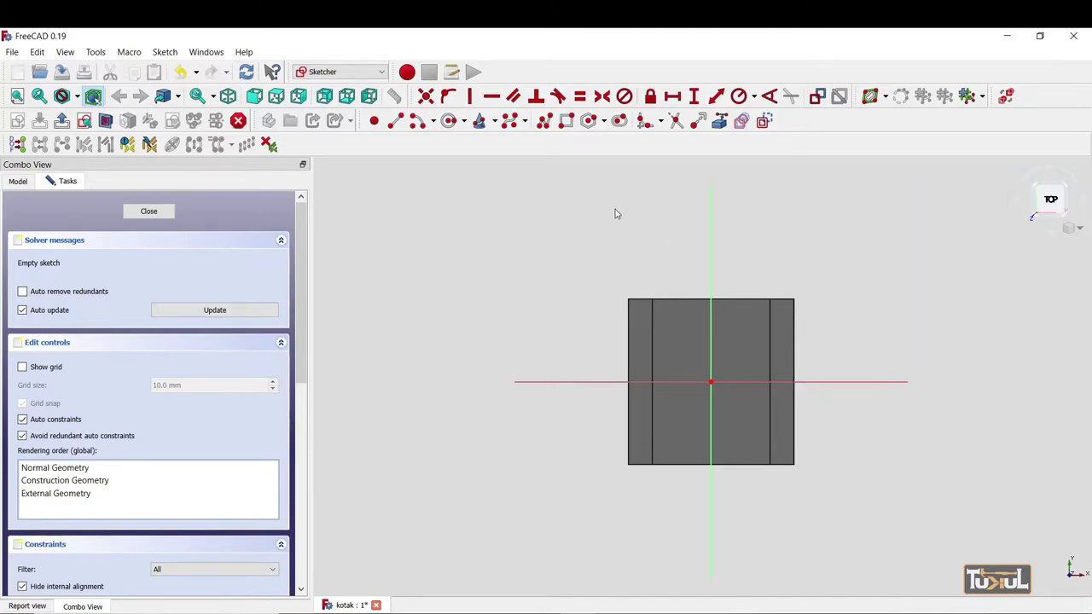
Step: Draw a wide, short rectangle between the walls along the top of the base sketch
click(566, 124)
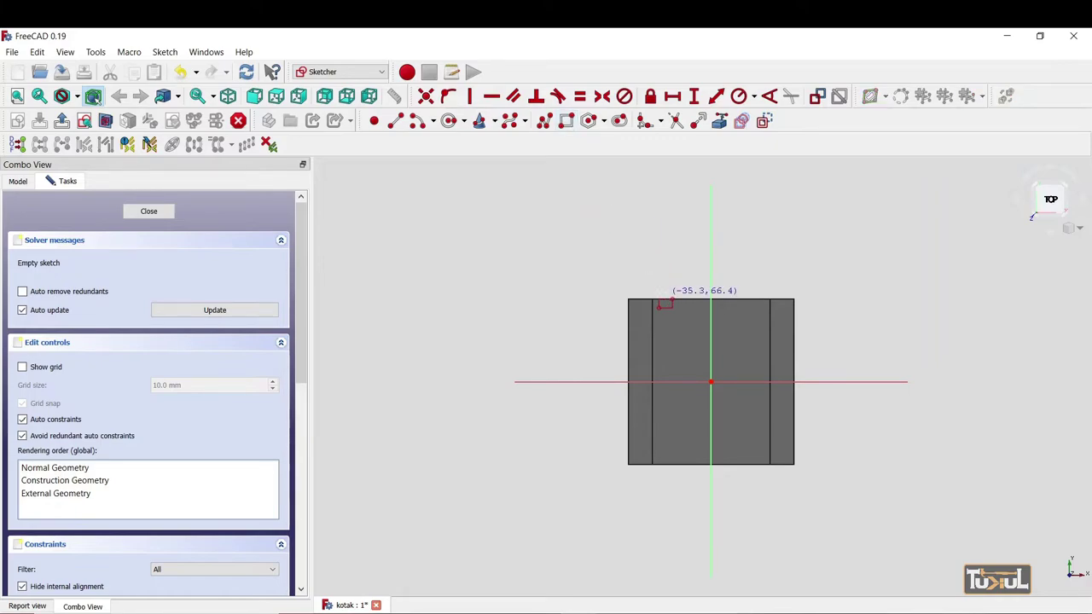
click(655, 302)
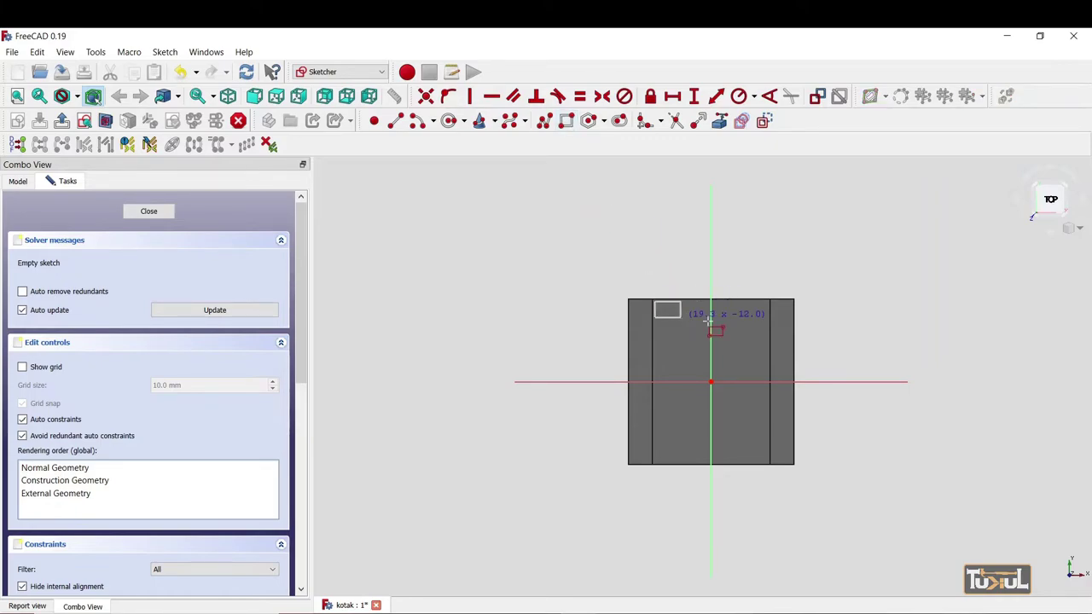
click(768, 322)
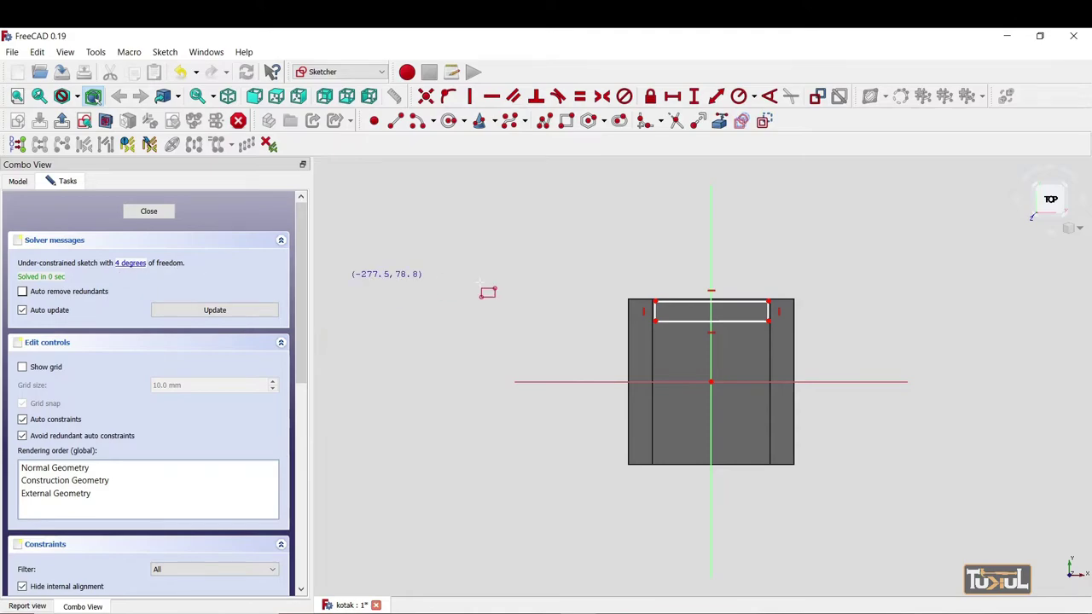
right_click(725, 322)
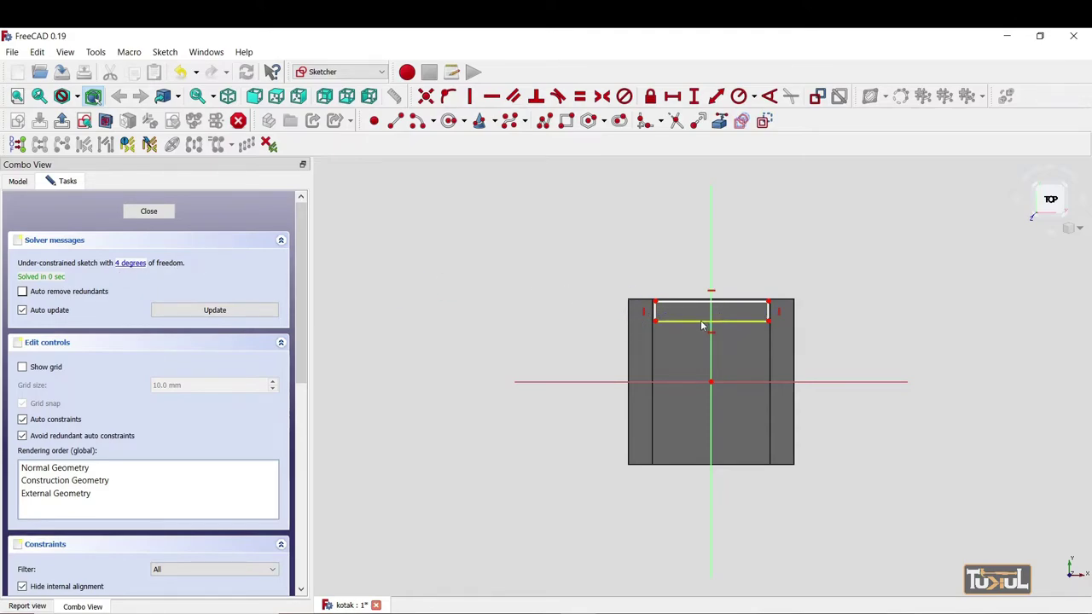
Step: Zoom in and select the new rectangle's top-right corner
scroll(775, 328, up, 3)
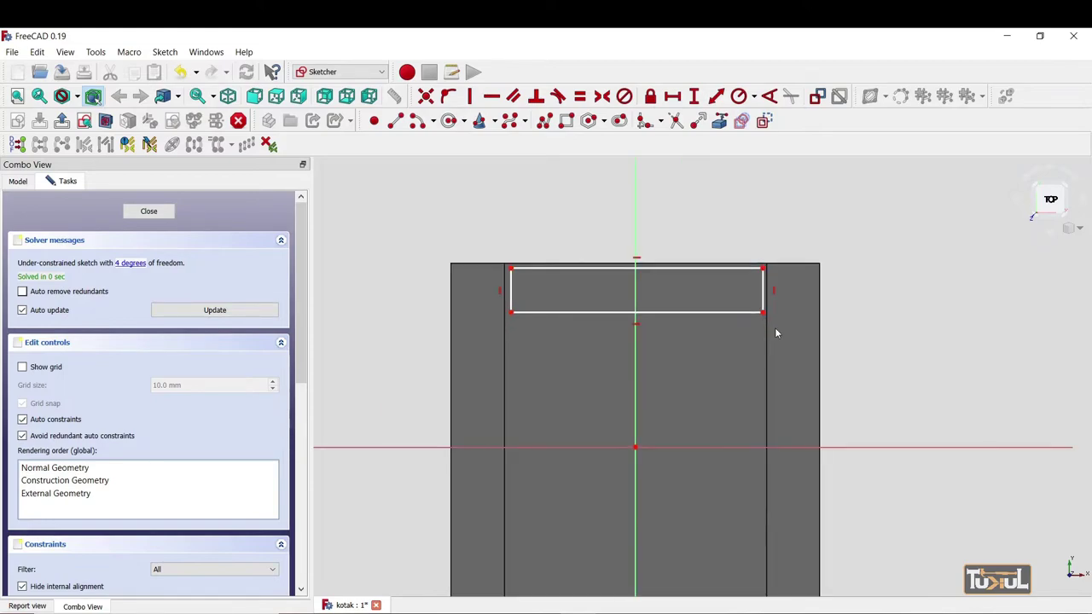
scroll(774, 324, up, 2)
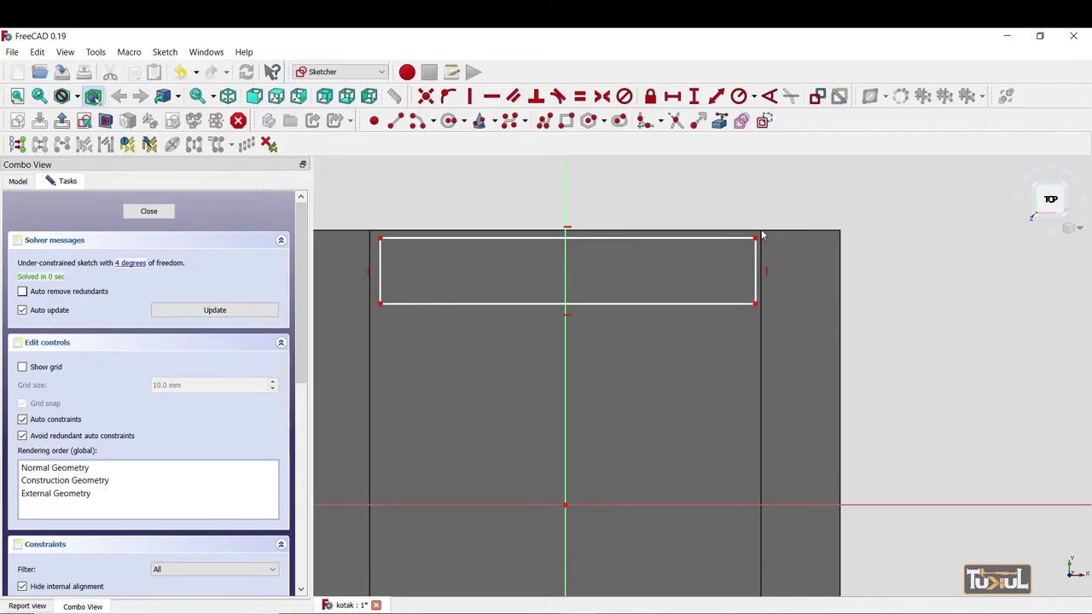
scroll(765, 239, up, 2)
scroll(760, 232, up, 3)
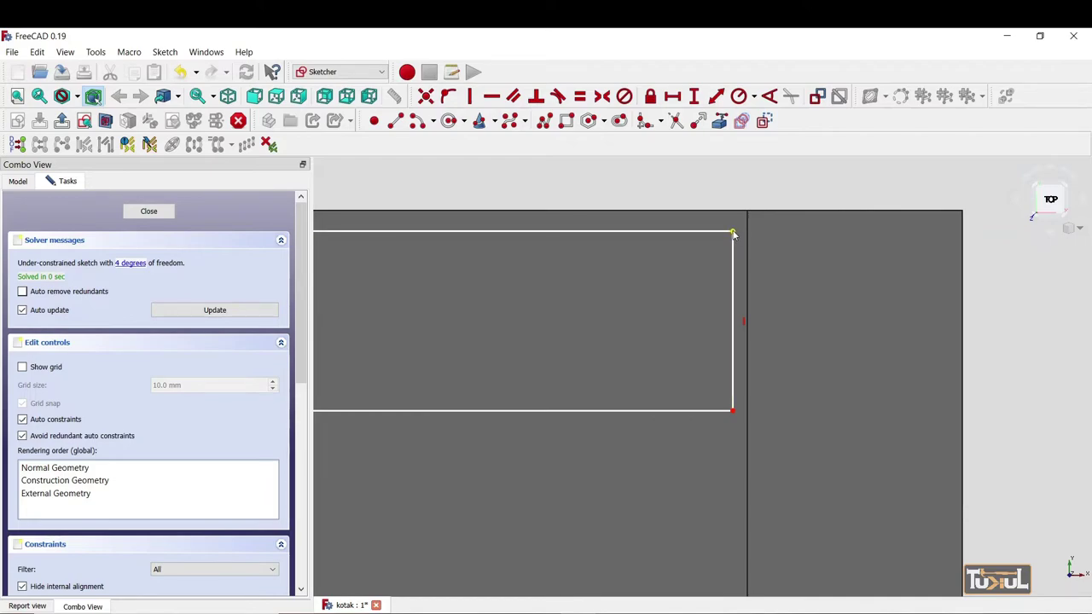
click(734, 234)
scroll(710, 267, down, 1)
scroll(709, 267, down, 2)
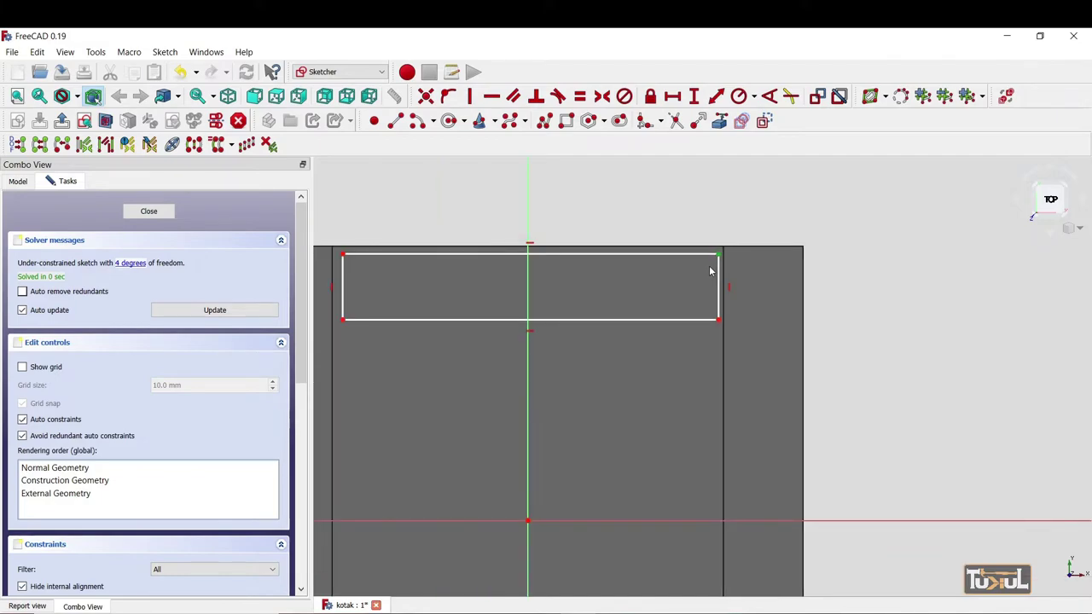
Step: Set the rectangle's right corner 44.5 mm from the vertical axis, then drag its top edge upward
click(529, 197)
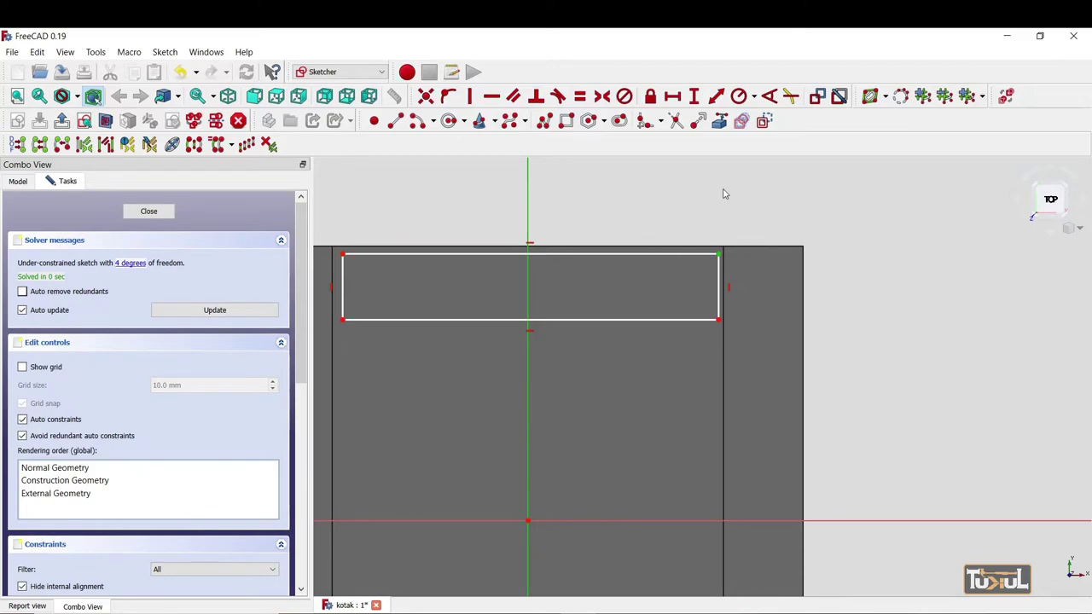
click(673, 100)
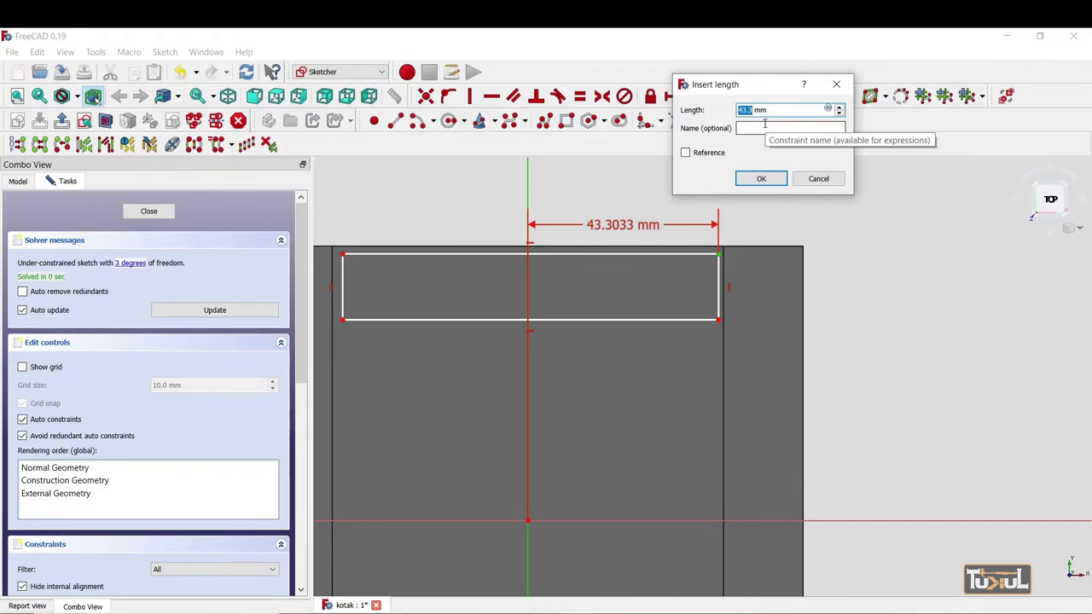
text(125)
text(/2-18)
key(Return)
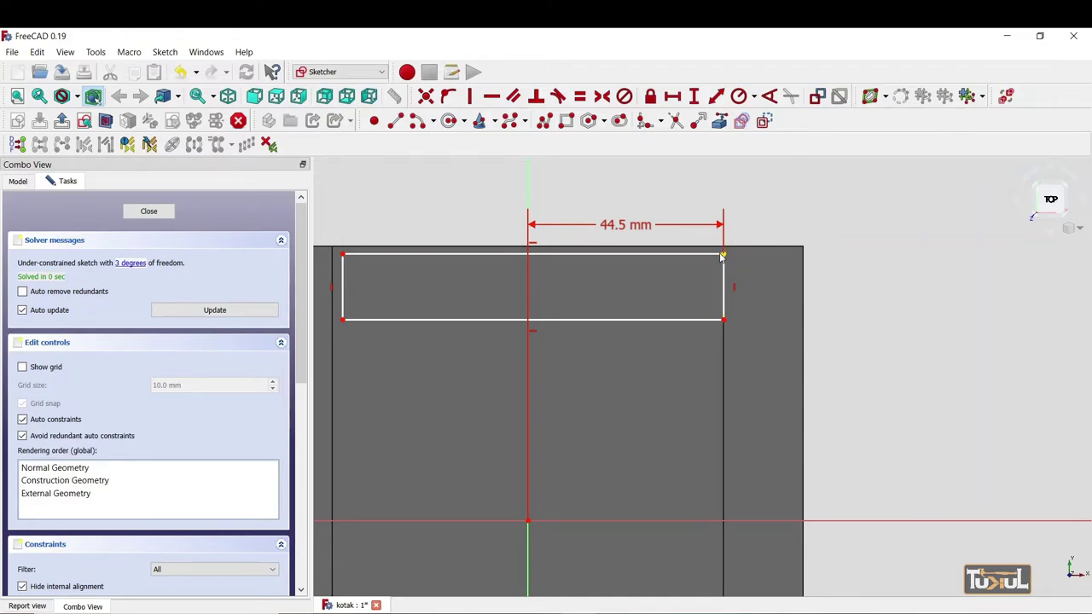
mouse_move(707, 258)
mouse_down()
mouse_move(705, 283)
mouse_move(707, 249)
mouse_up()
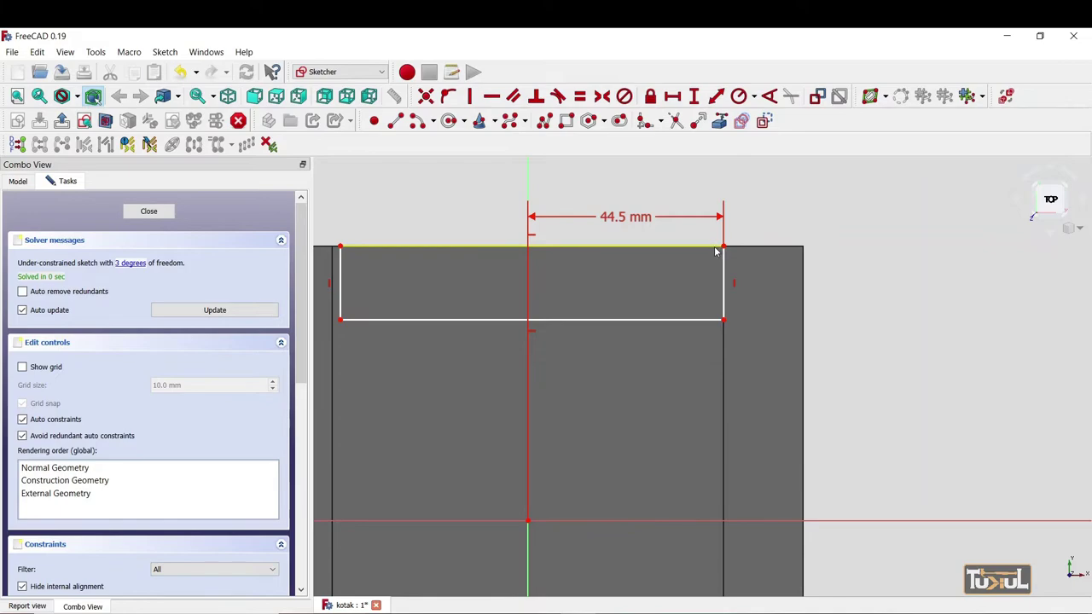
drag(717, 250, 724, 269)
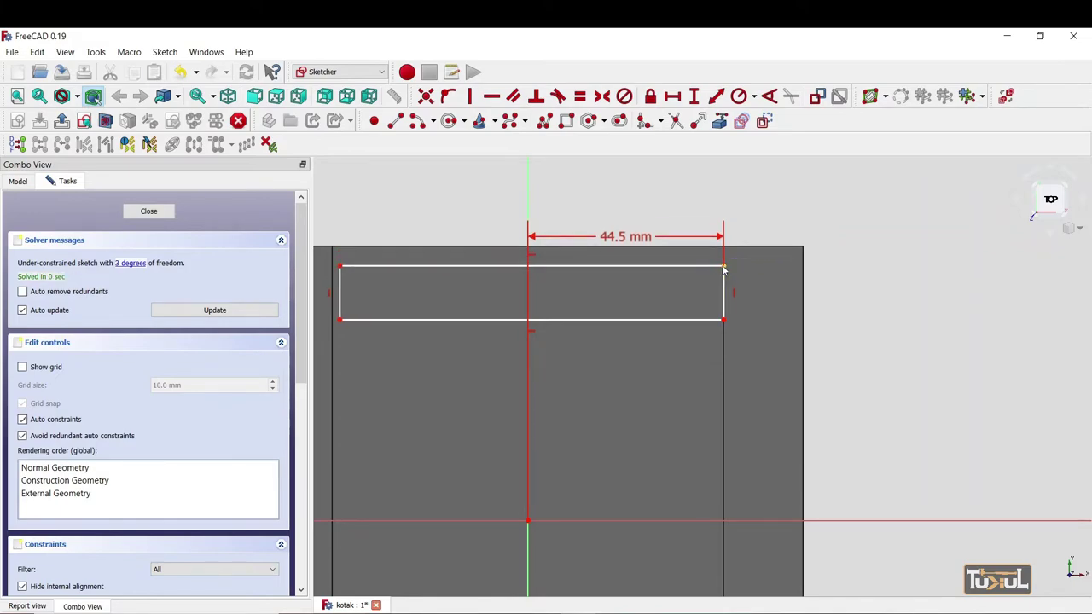
Step: Set the top-right corner 62.5 mm (125/2) above the horizontal axis, moving the dimension outside the rectangle
click(724, 269)
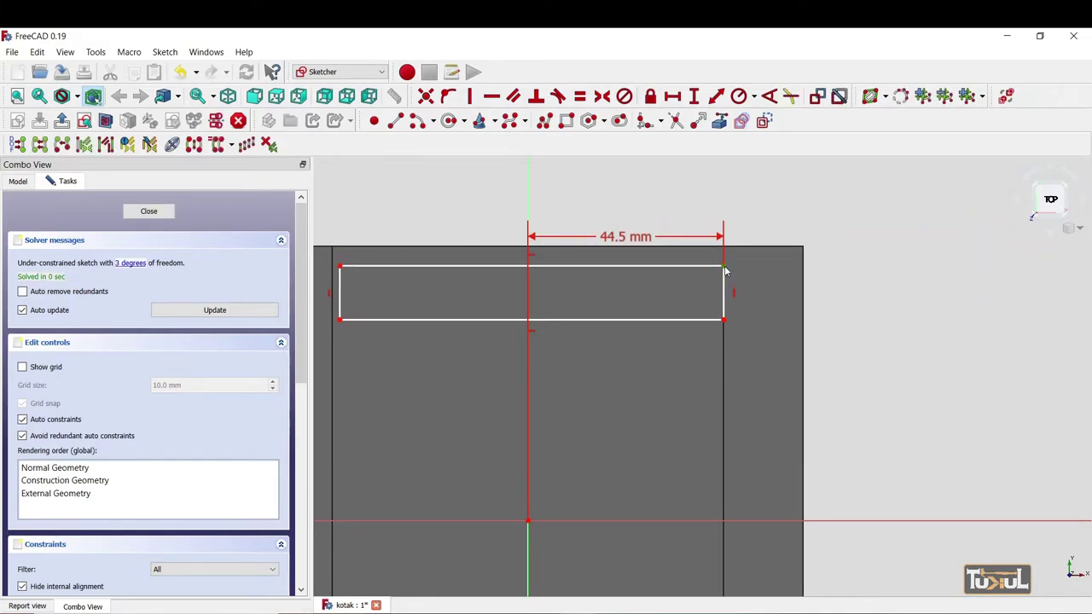
click(824, 522)
click(693, 97)
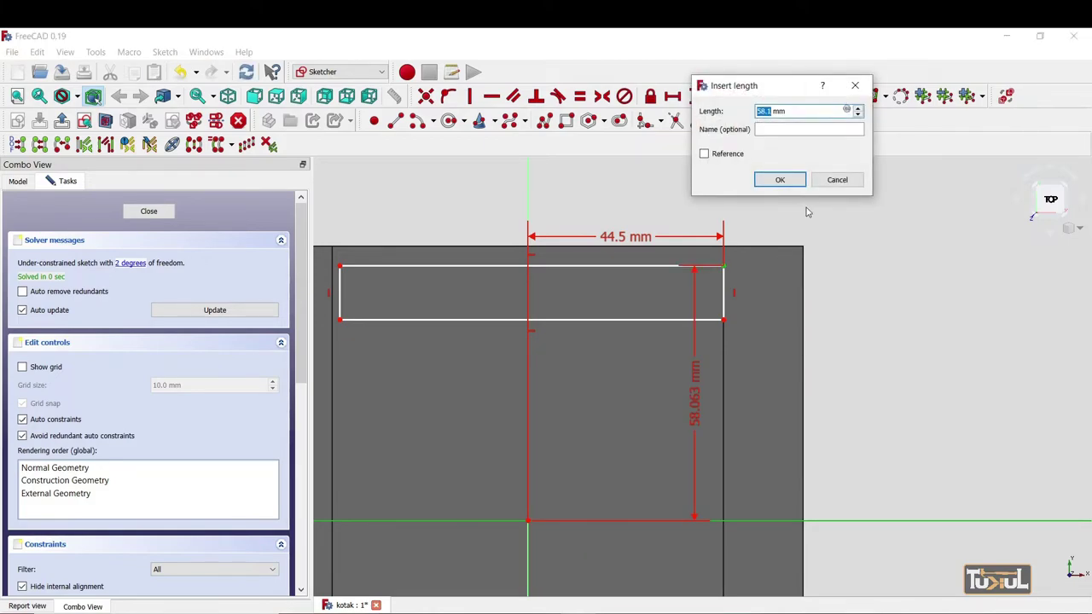
text(12)
text(5/2)
key(Return)
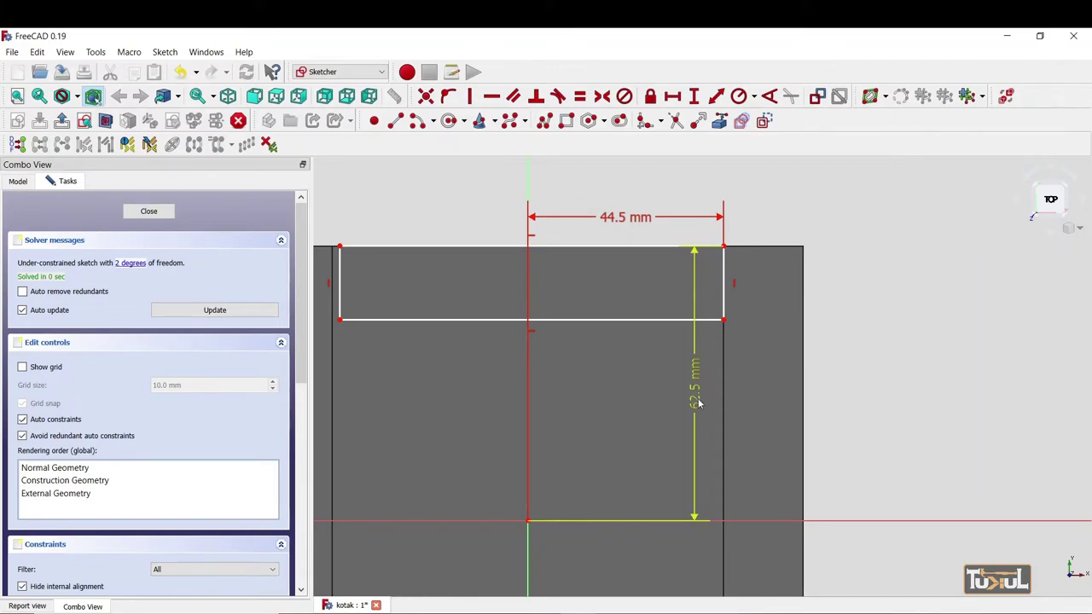
drag(698, 403, 829, 414)
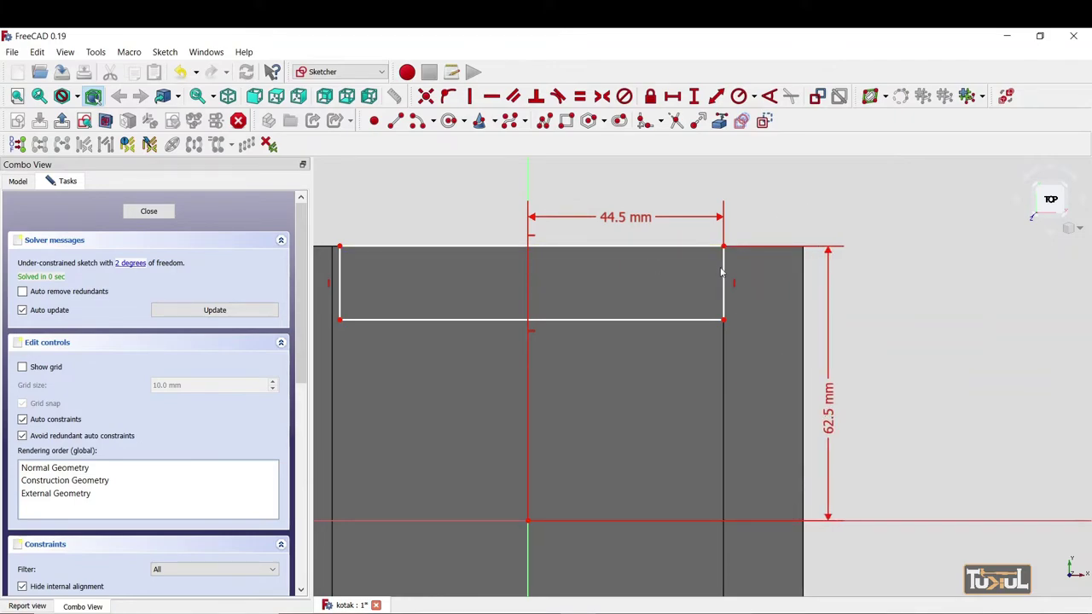
mouse_move(649, 320)
mouse_down()
mouse_move(697, 288)
mouse_move(626, 304)
mouse_move(685, 334)
mouse_move(674, 298)
mouse_move(651, 326)
mouse_move(615, 319)
mouse_move(648, 317)
mouse_move(661, 330)
mouse_up()
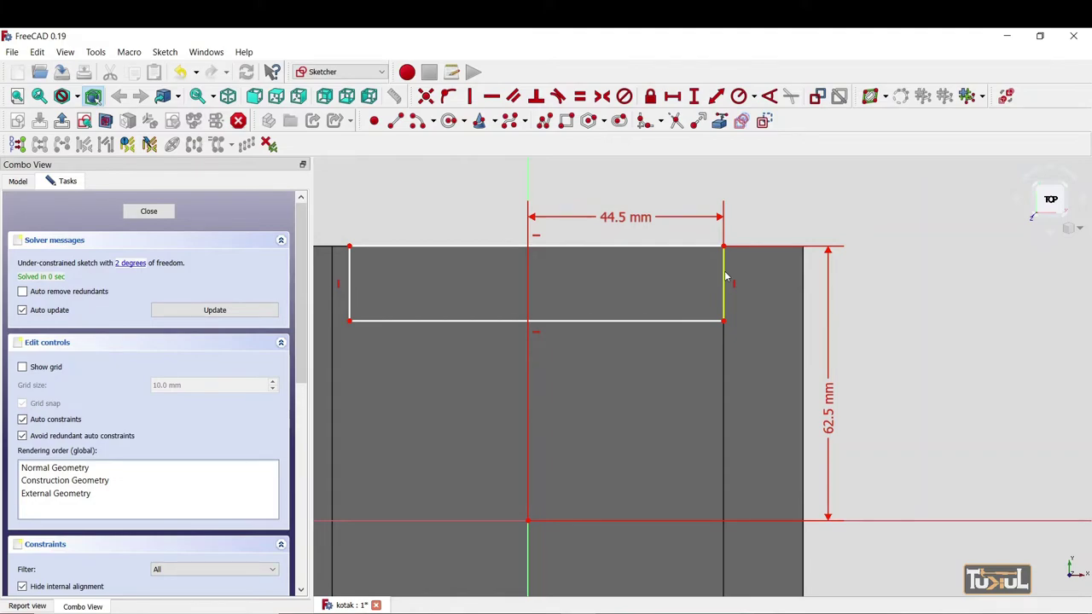
Step: Give the rectangle's right edge an 18 mm height and spread the 18 and 62.5 mm dimensions apart
click(694, 97)
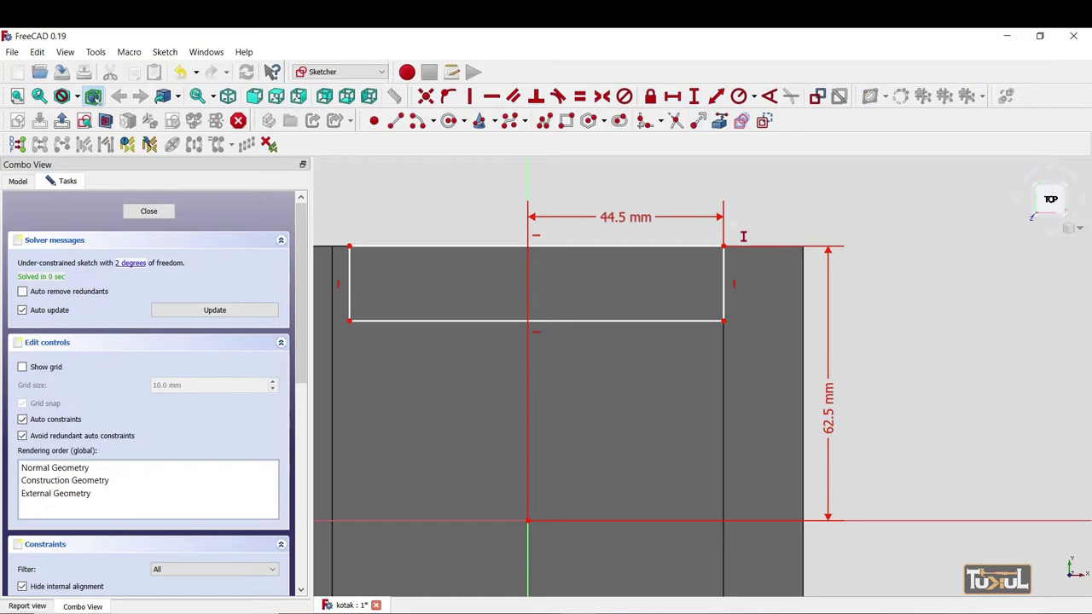
click(723, 275)
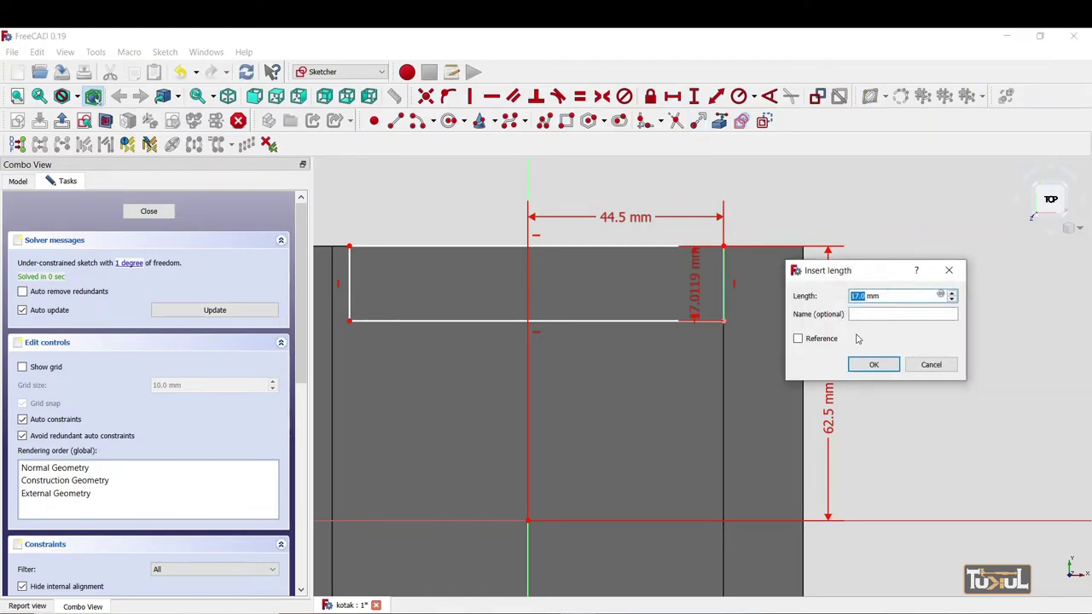
text(1)
text(8)
key(Return)
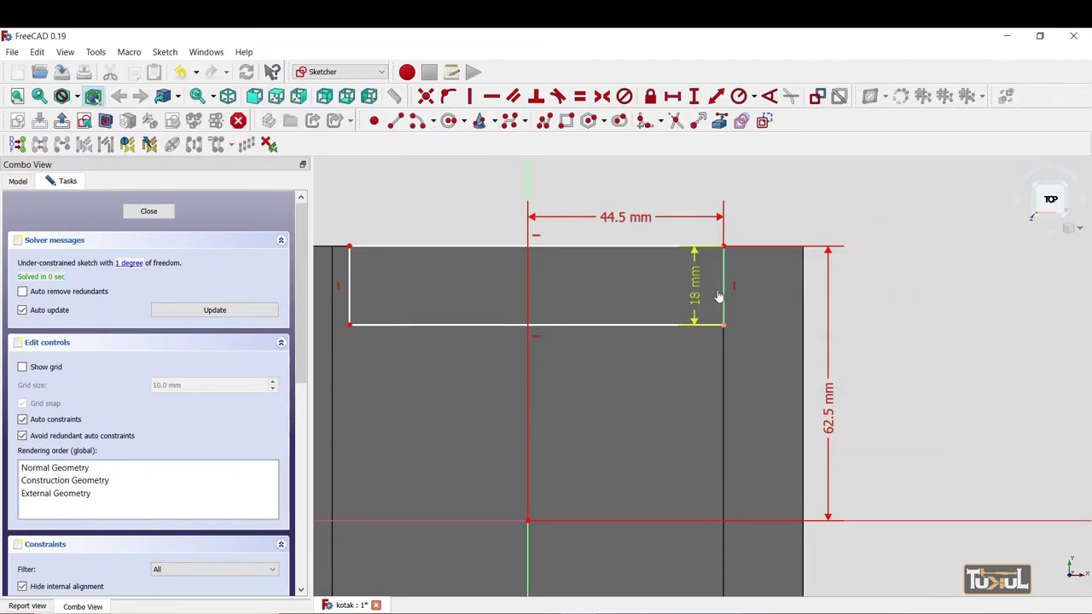
drag(718, 296, 813, 315)
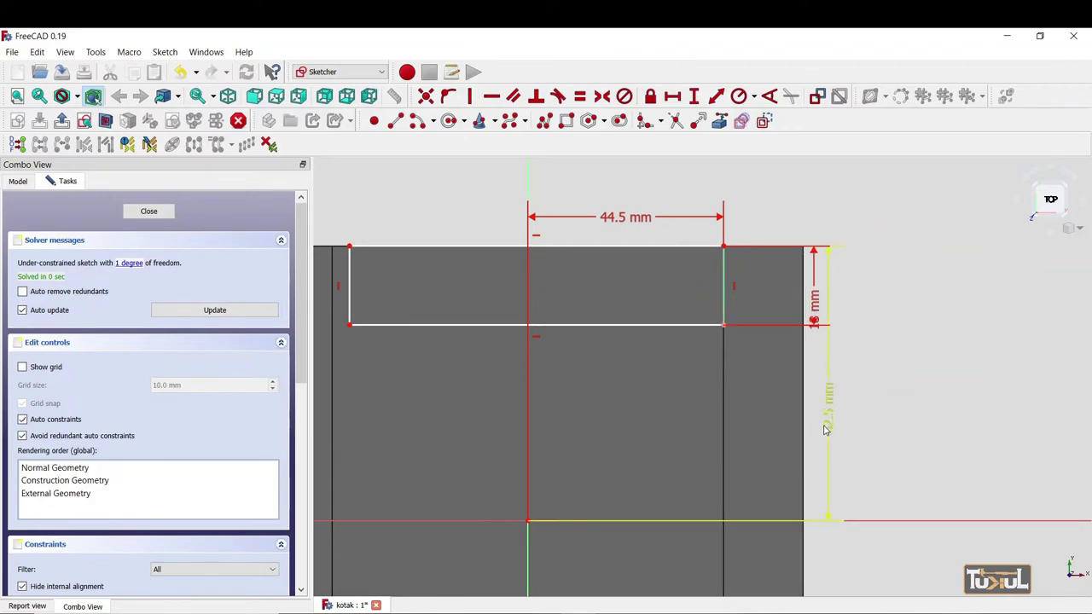
drag(829, 430, 896, 424)
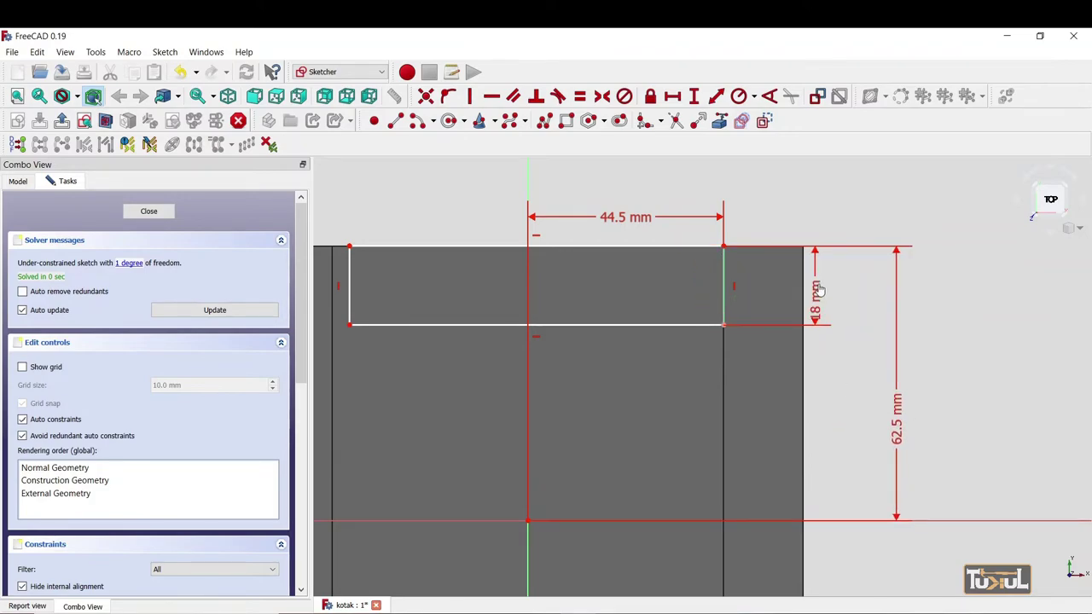
drag(815, 297, 823, 292)
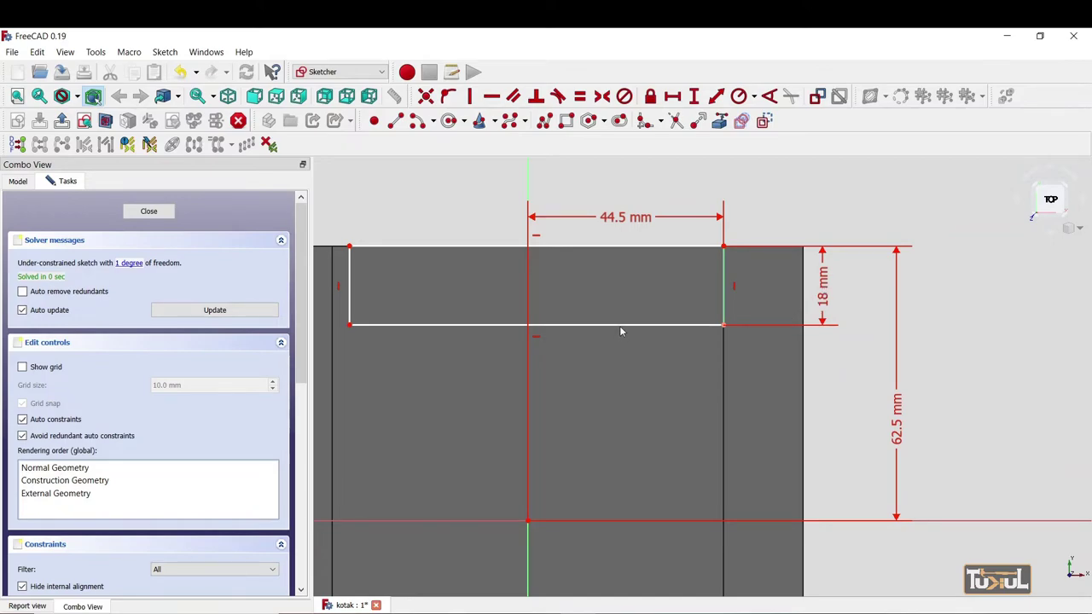
Step: Set the top edge width to 125-18-18 (89 mm), then zoom out to see the whole sketch
click(611, 246)
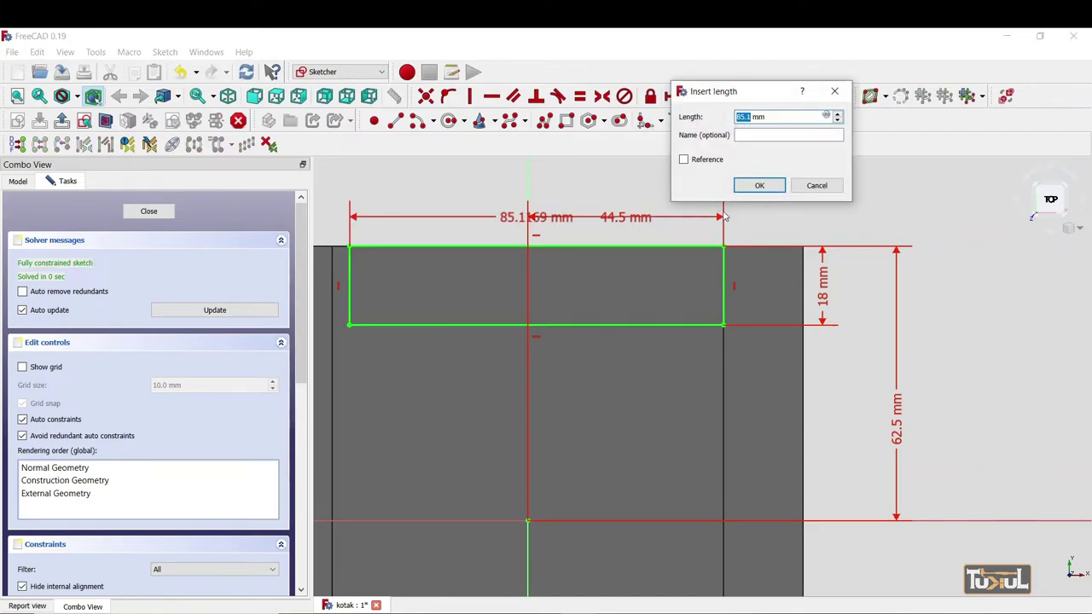
text(125-1)
text(8-)
text(18)
key(Return)
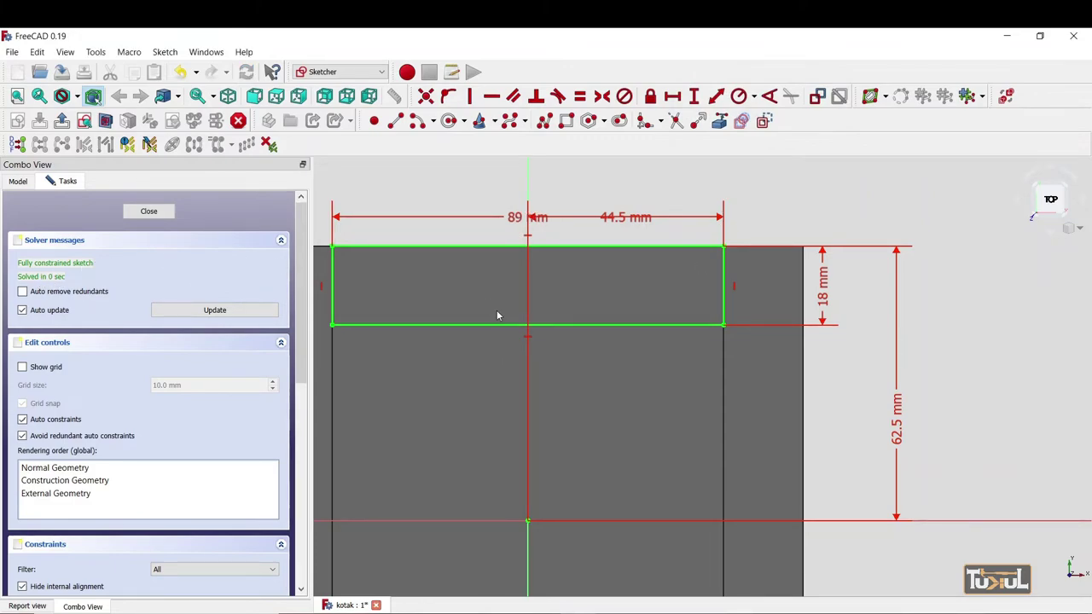
scroll(498, 316, down, 3)
scroll(509, 317, down, 2)
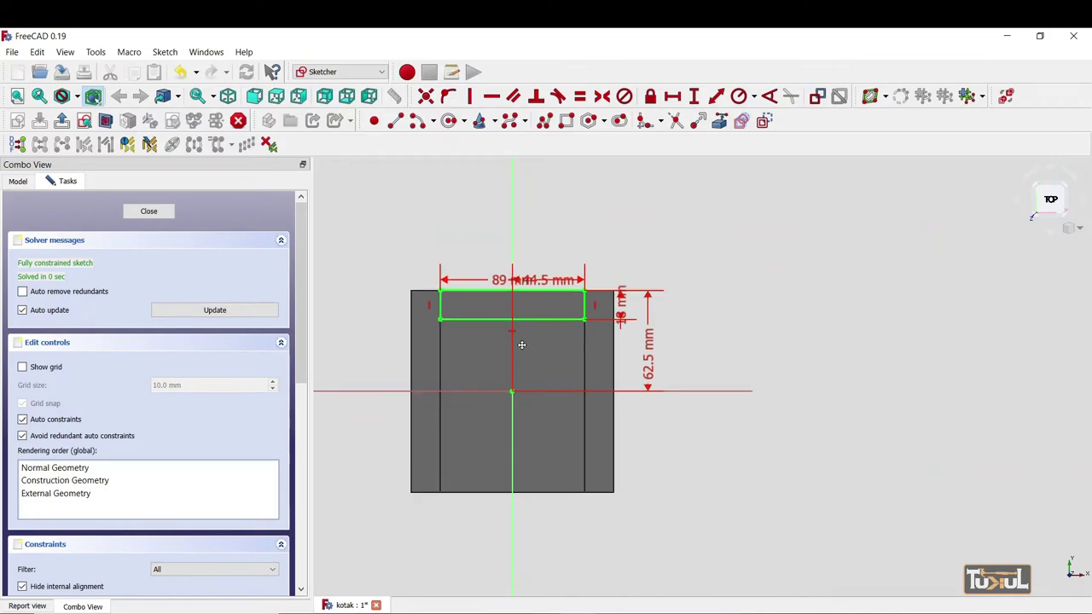
middle_drag(522, 345, 693, 330)
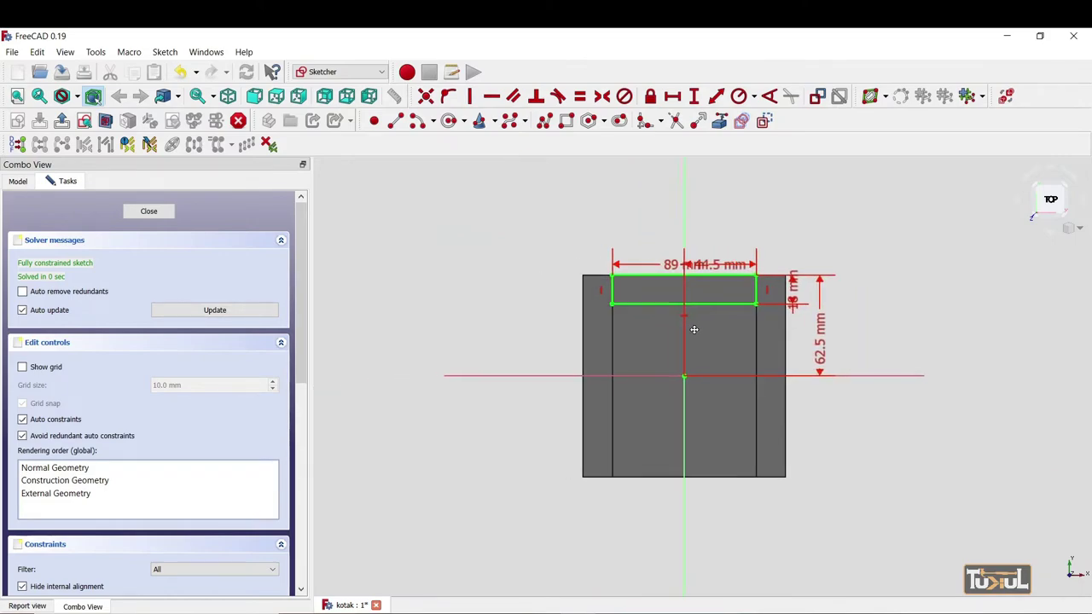
Step: Close the sketch and pad it 100 mm into the back wall
click(148, 211)
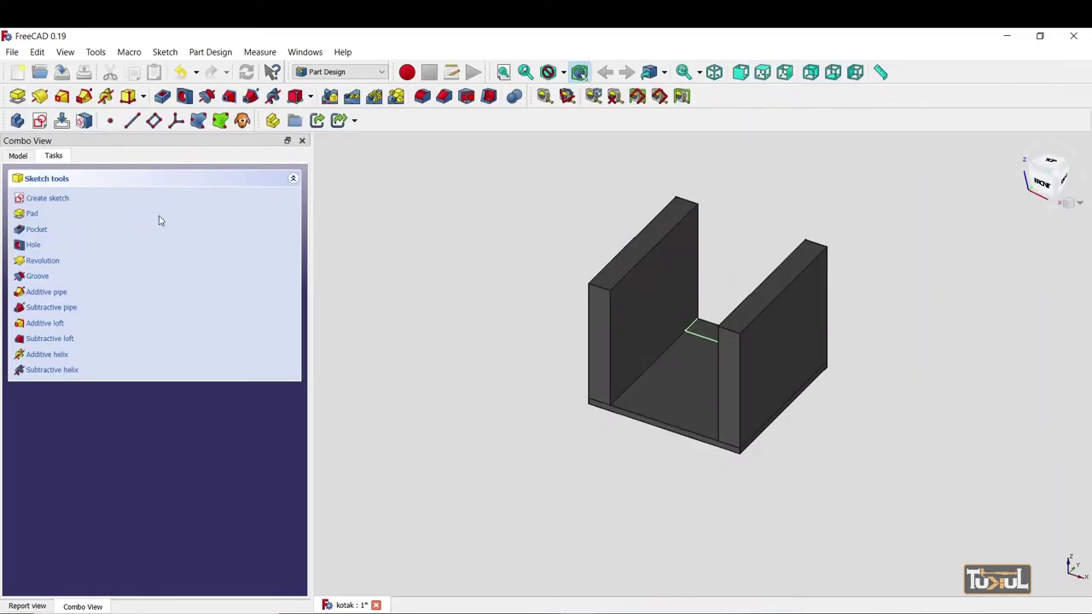
click(32, 216)
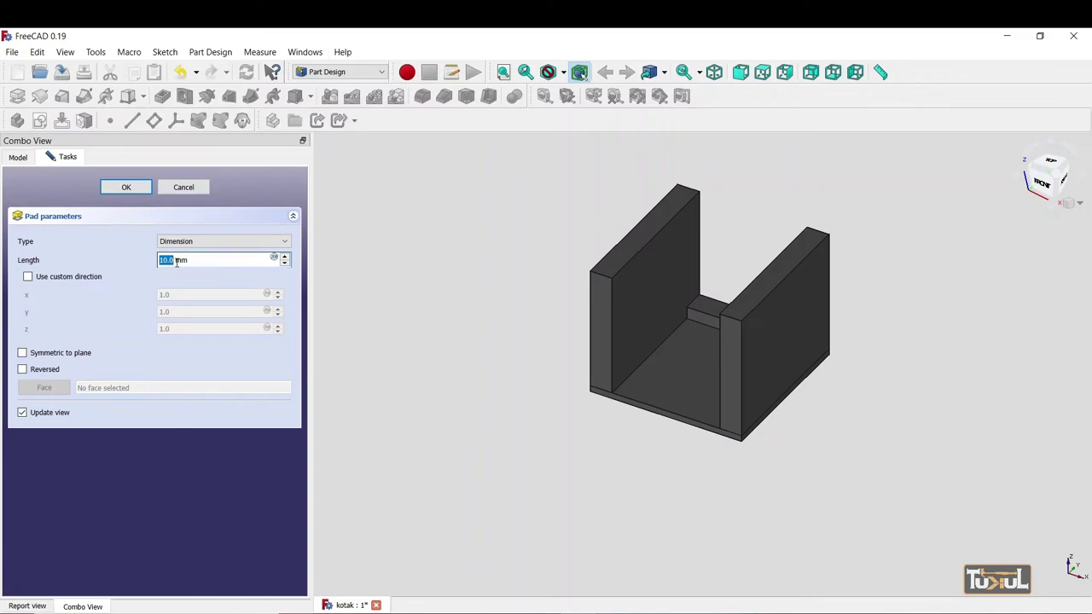
text(100)
key(Return)
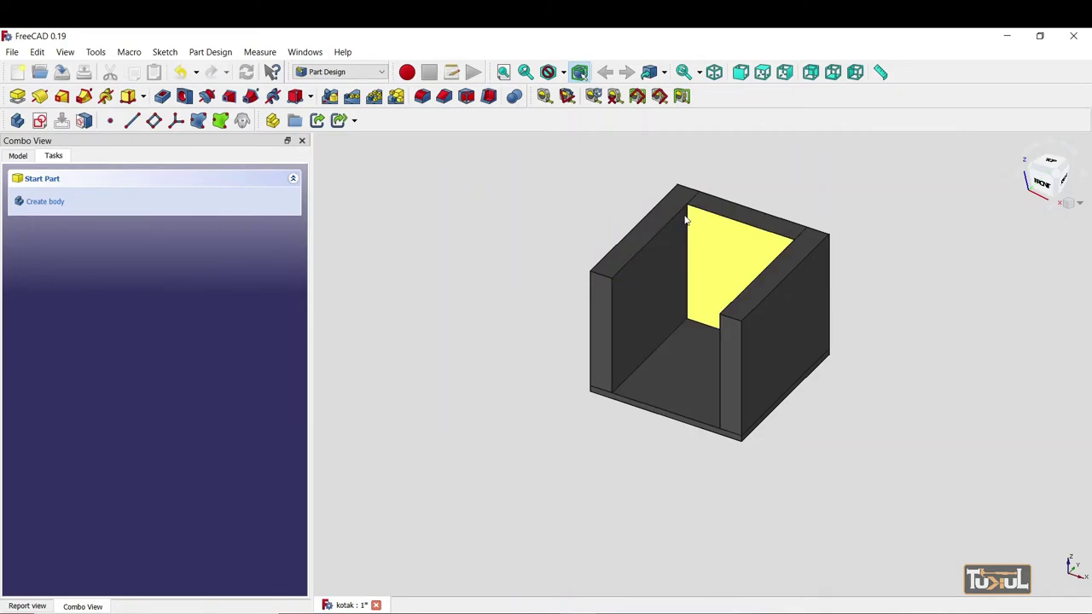
Step: Rename Body003 to 'Sisi 3' and save the kotak document
click(18, 157)
click(49, 289)
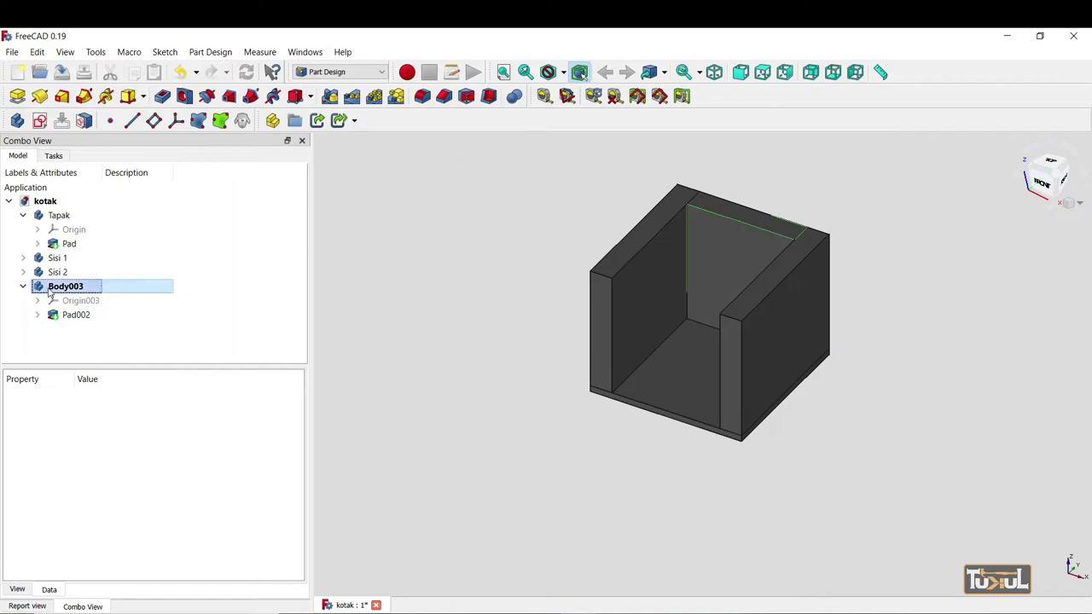
right_click(49, 290)
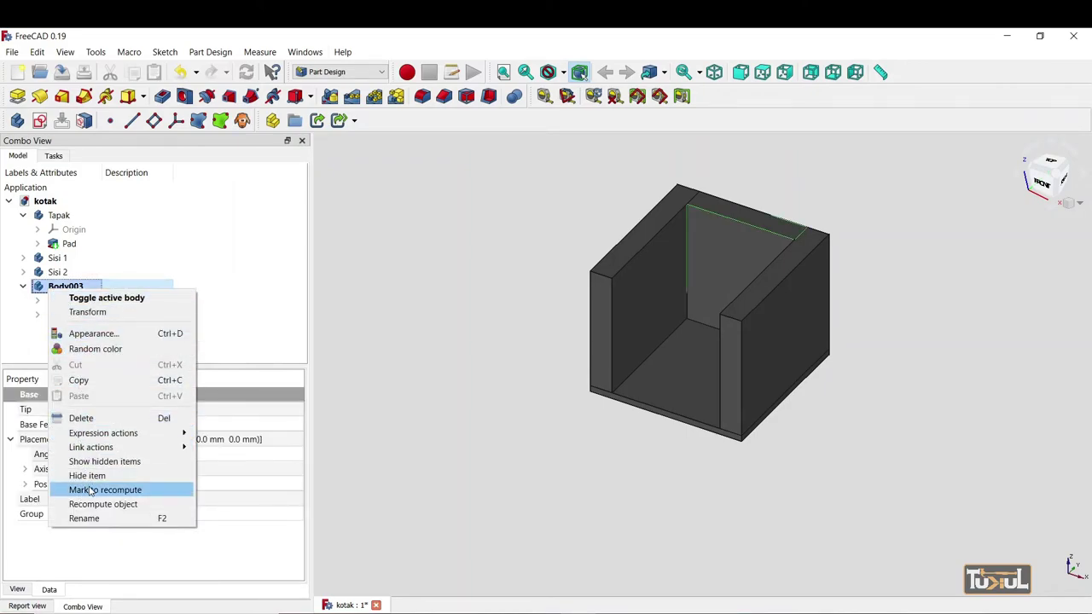
click(94, 517)
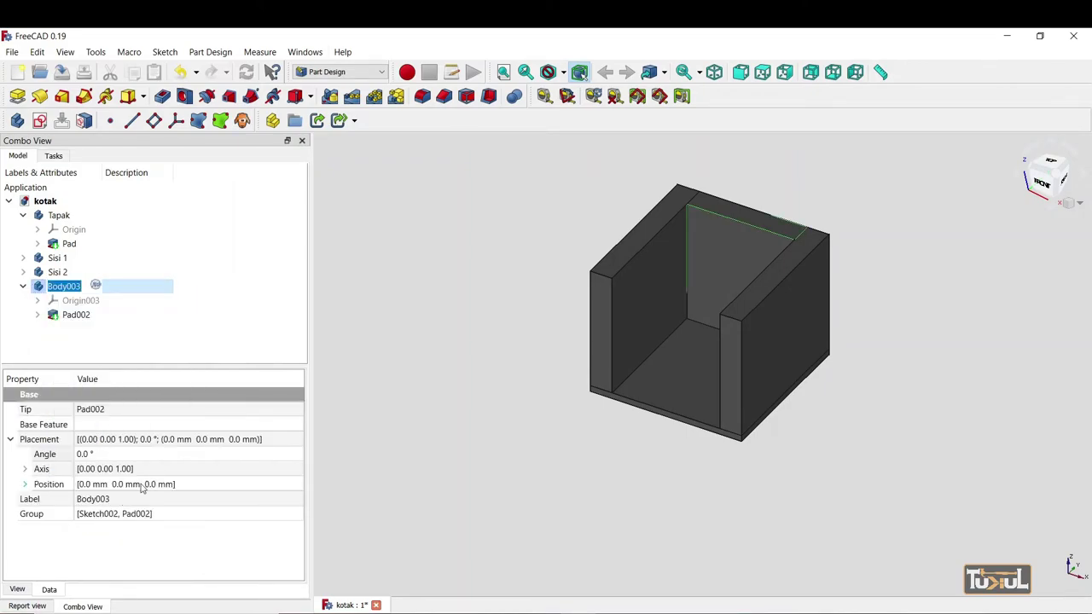
text(Sisi 3)
key(Return)
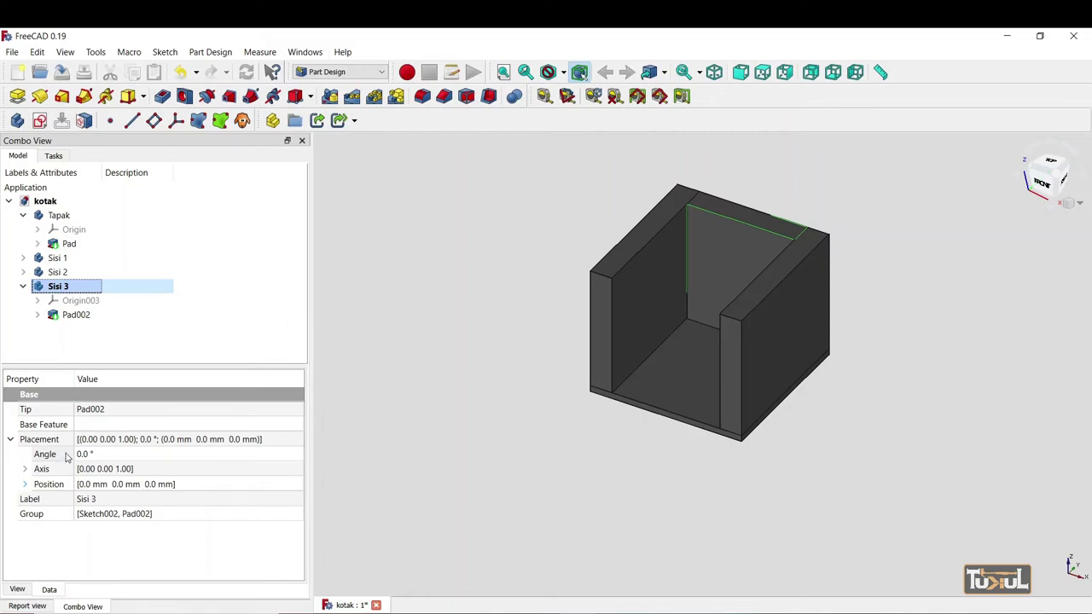
click(84, 71)
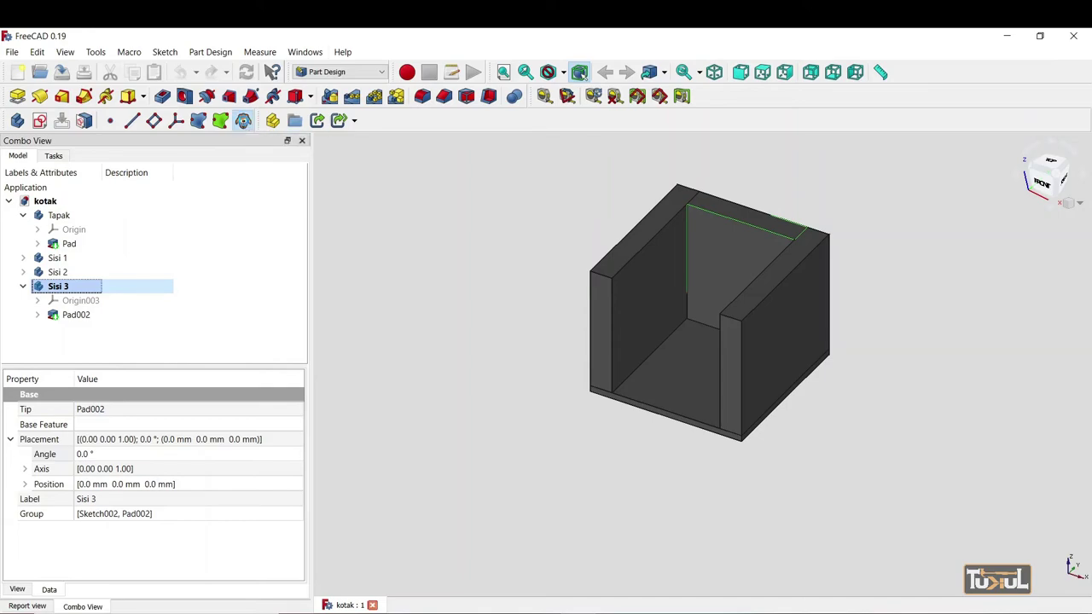
Step: Clone Sisi 3 and rename the resulting Body004 to 'Sisi 4'
click(242, 120)
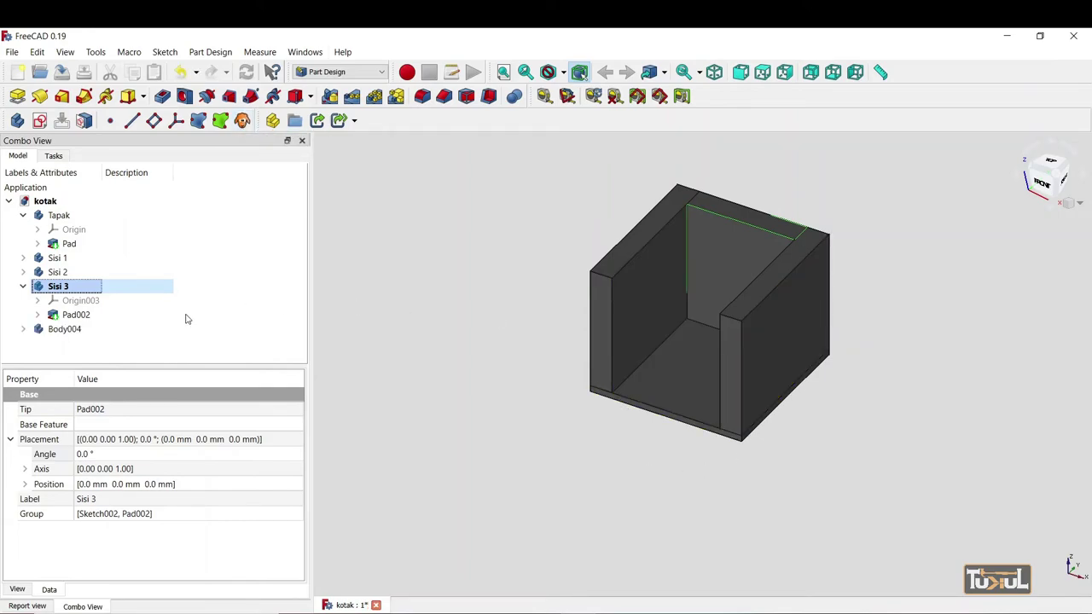
click(56, 333)
right_click(56, 334)
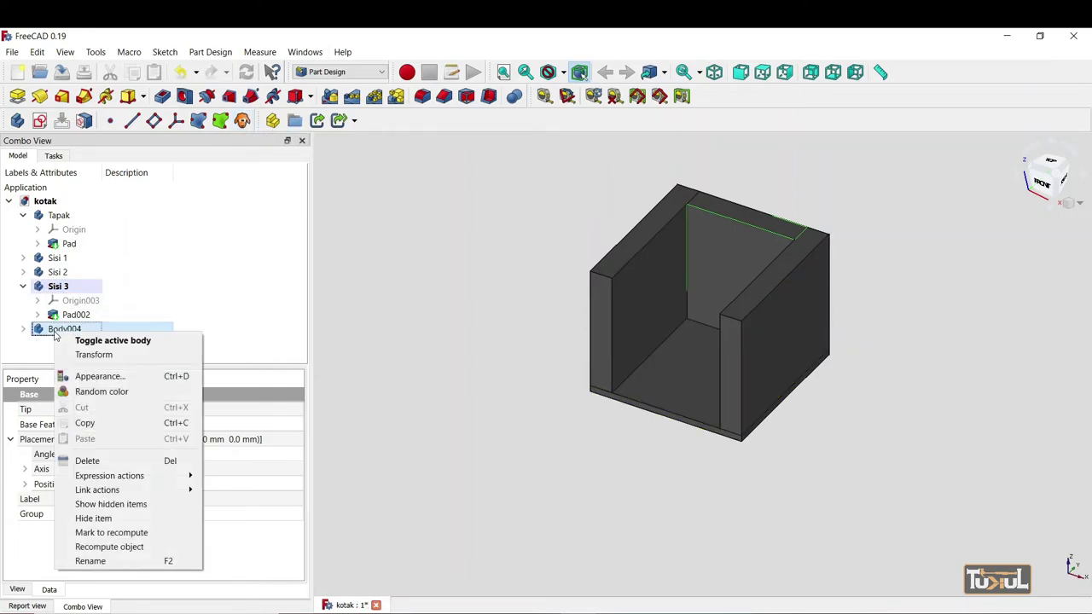
click(89, 560)
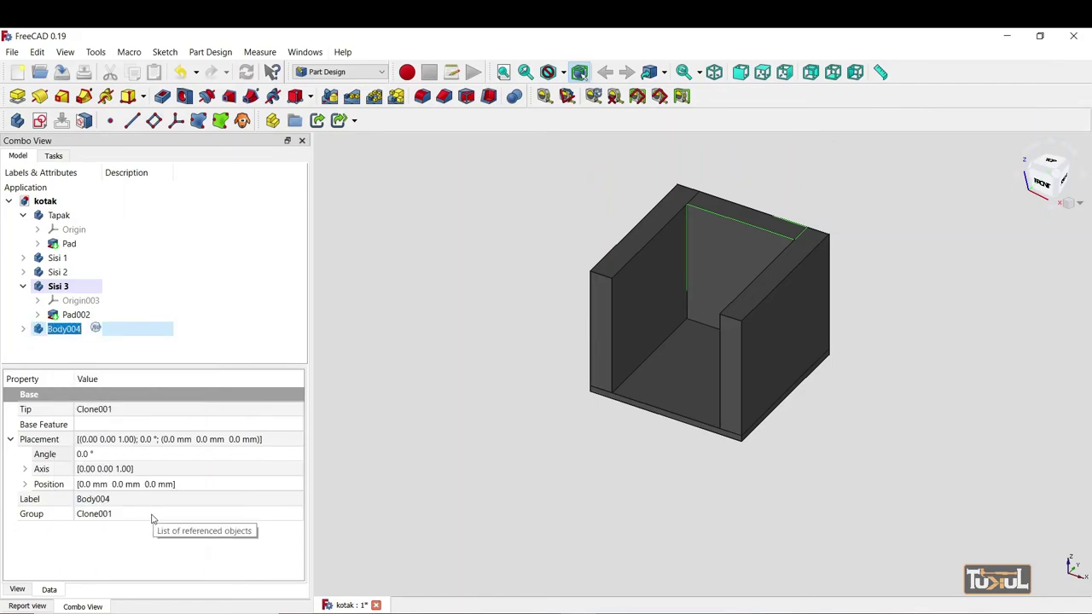
text(Sisi 4)
key(Return)
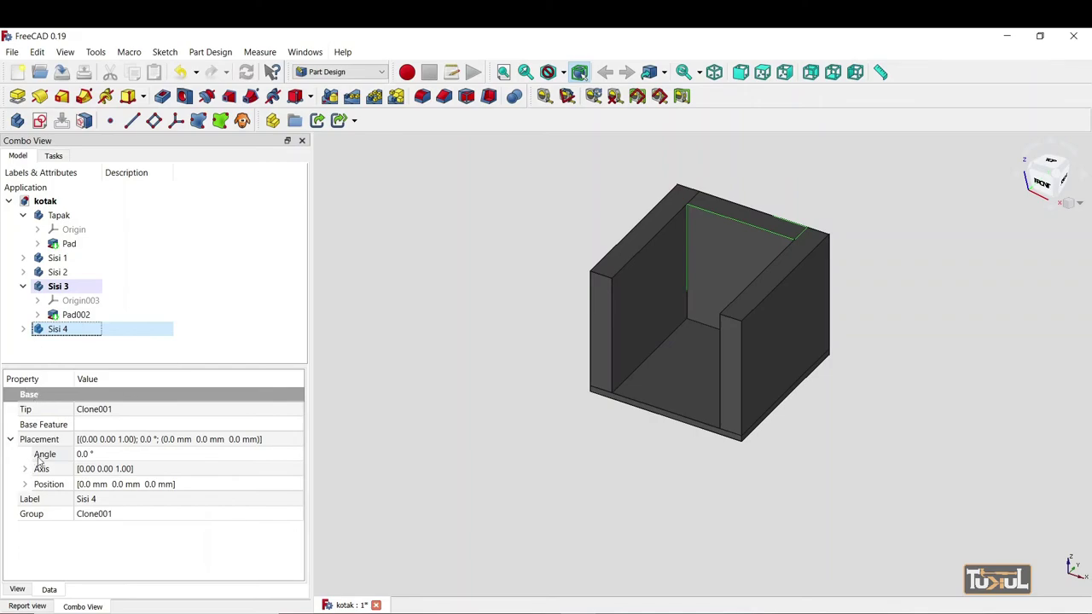
Step: Set Sisi 4's placement rotation angle to -180°
click(32, 457)
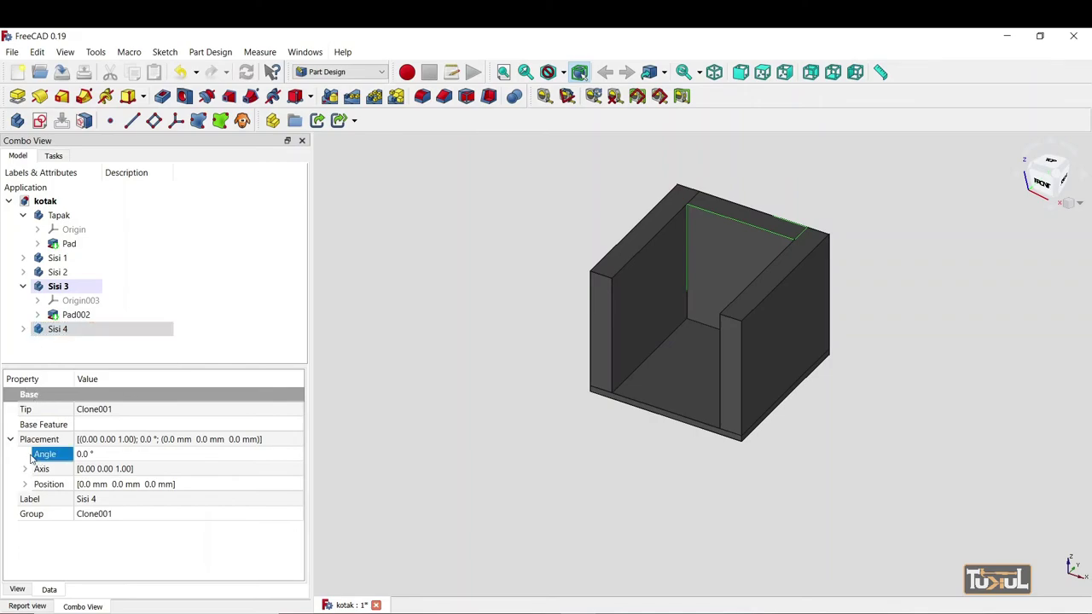
click(106, 454)
click(298, 453)
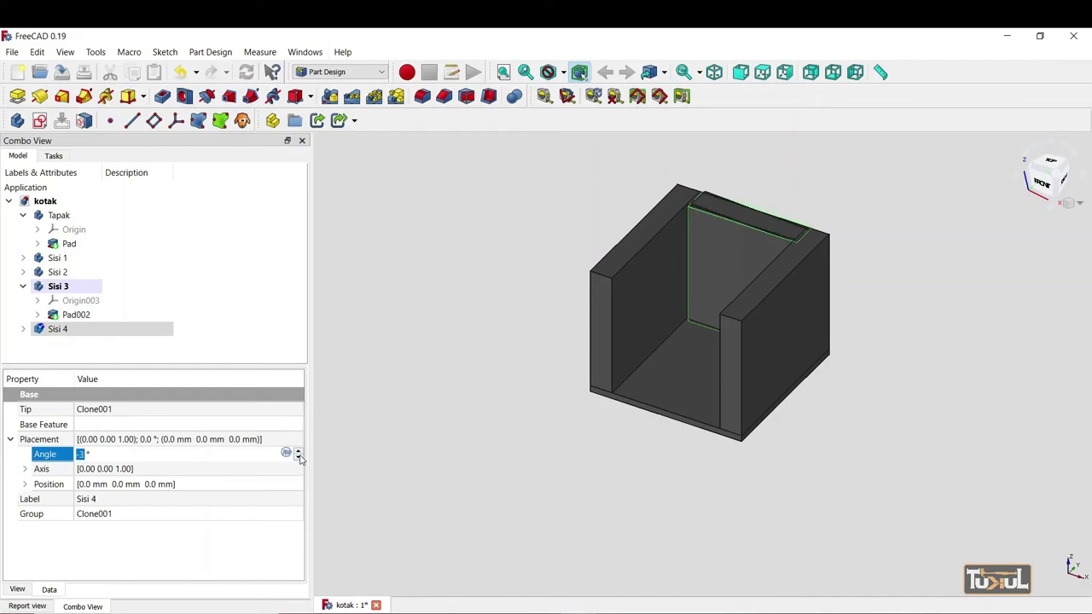
click(298, 458)
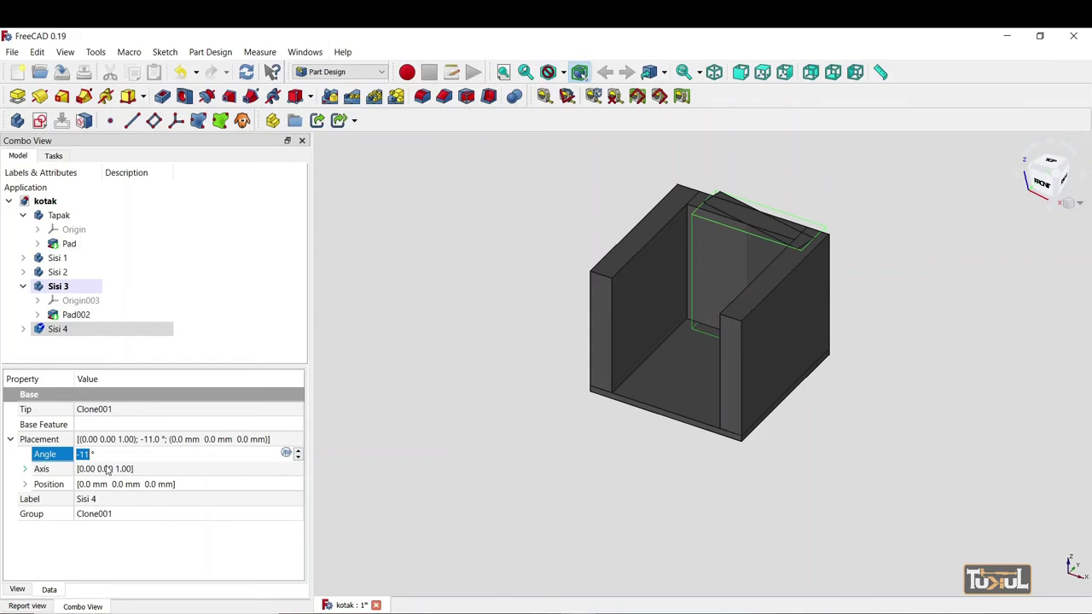
text(-)
text(180)
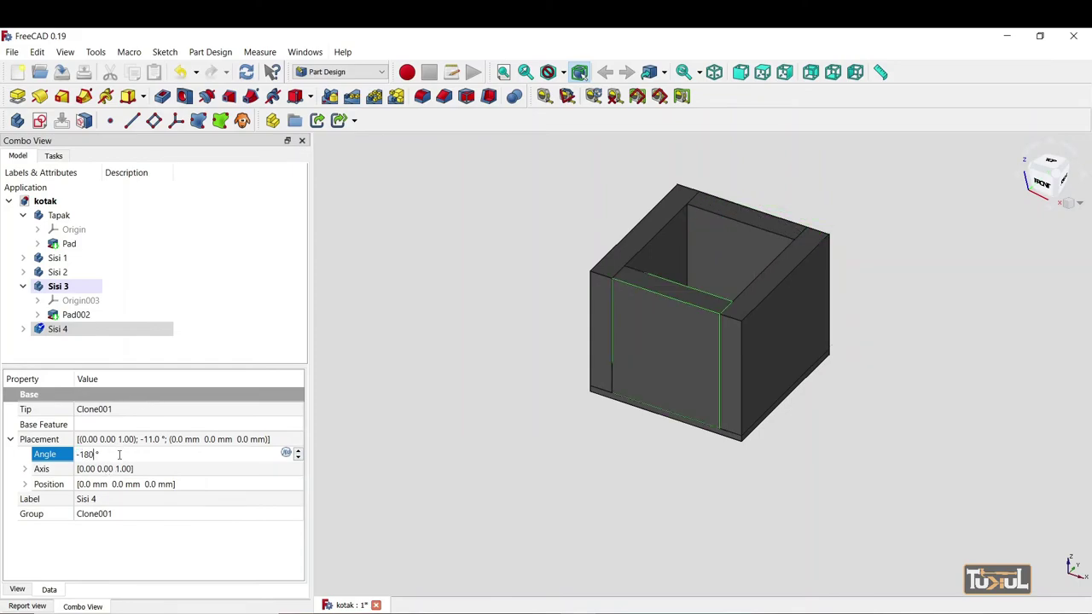
key(Return)
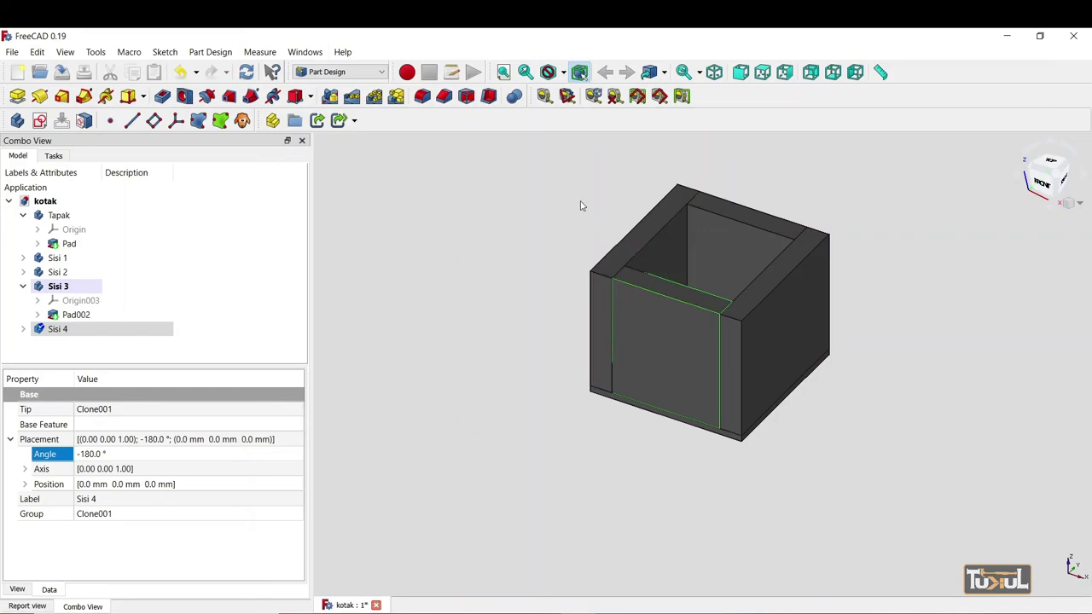
mouse_move(577, 204)
middle_down()
mouse_move(523, 244)
mouse_move(478, 244)
middle_up()
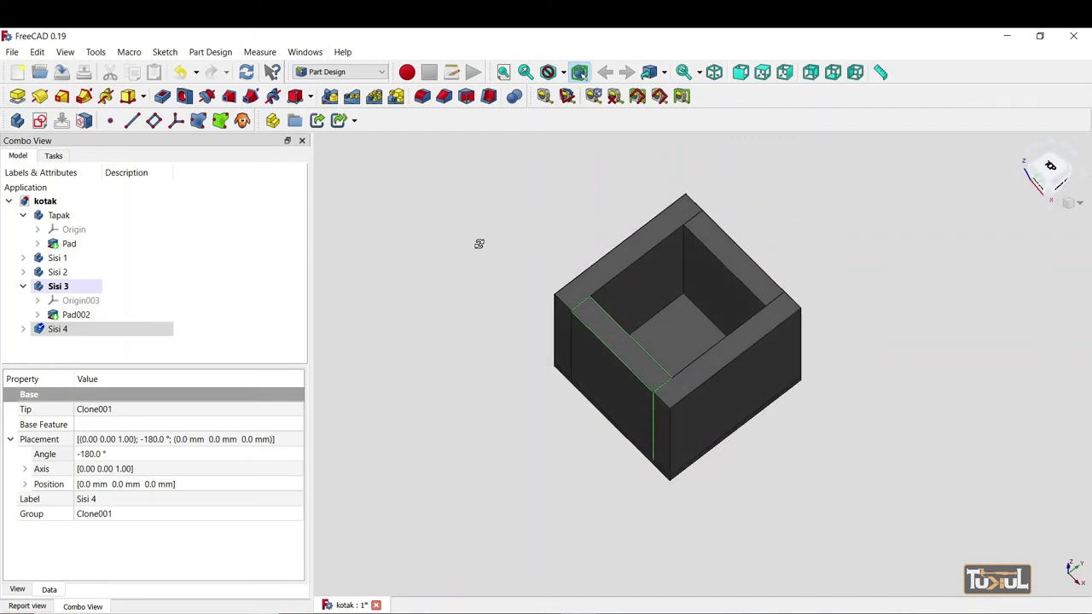
click(740, 75)
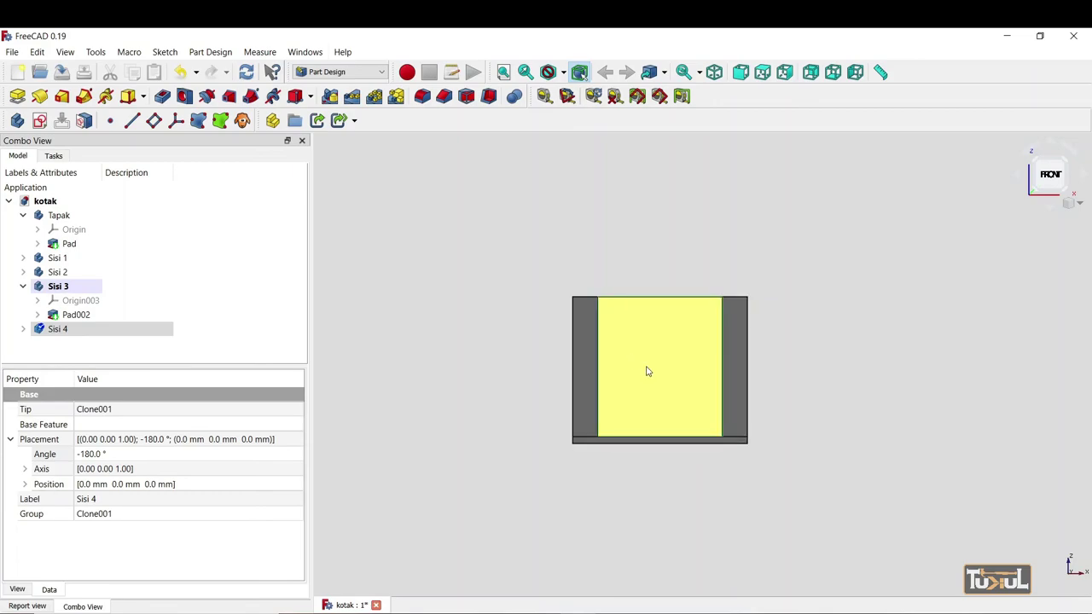
click(763, 74)
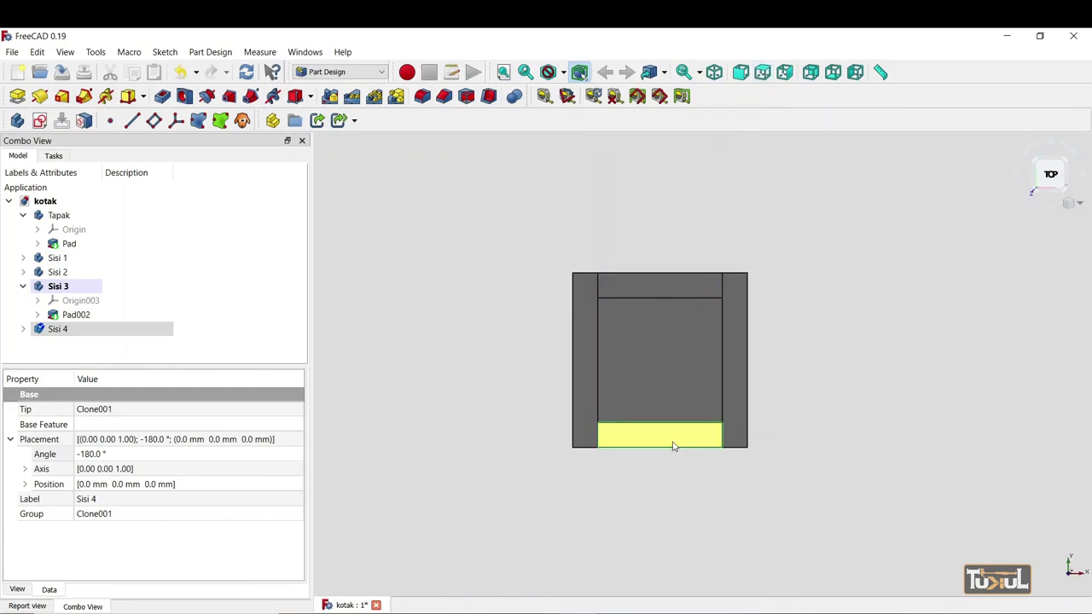
click(785, 74)
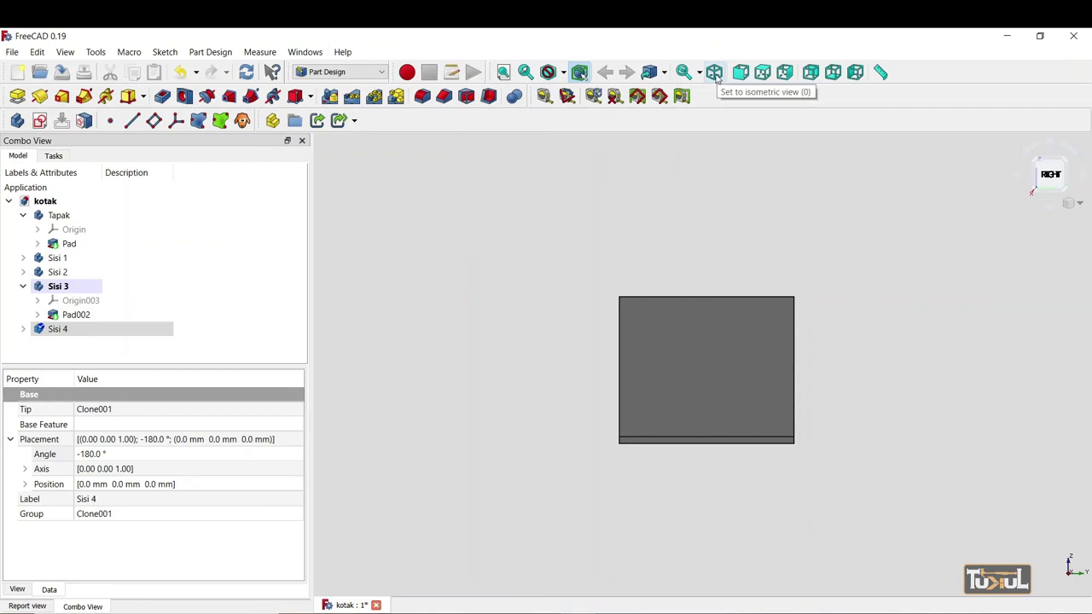
click(714, 73)
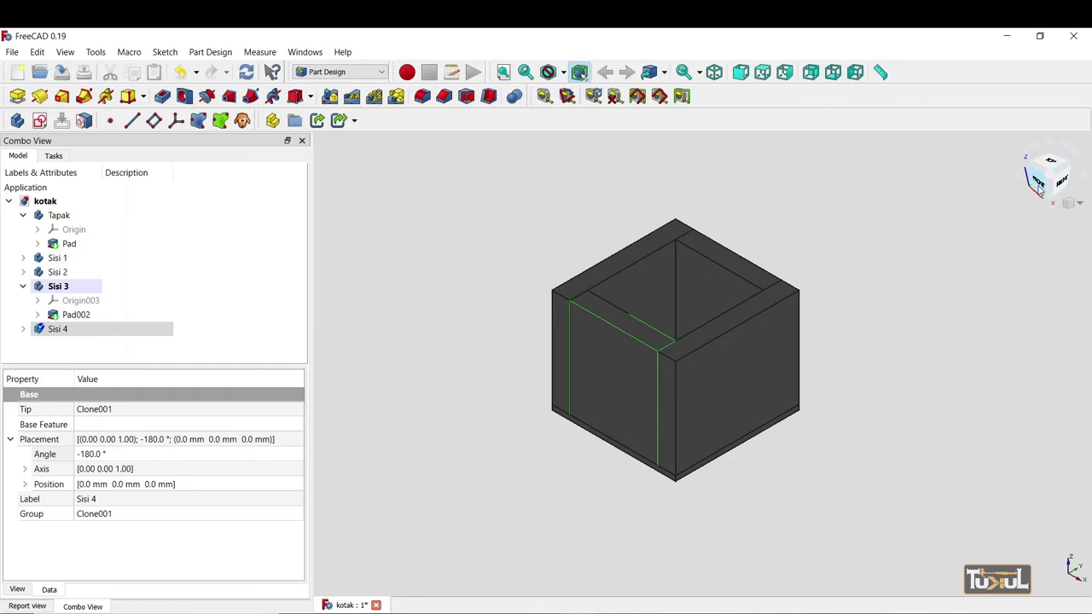
mouse_move(816, 270)
middle_down()
mouse_move(802, 296)
mouse_move(788, 282)
middle_up()
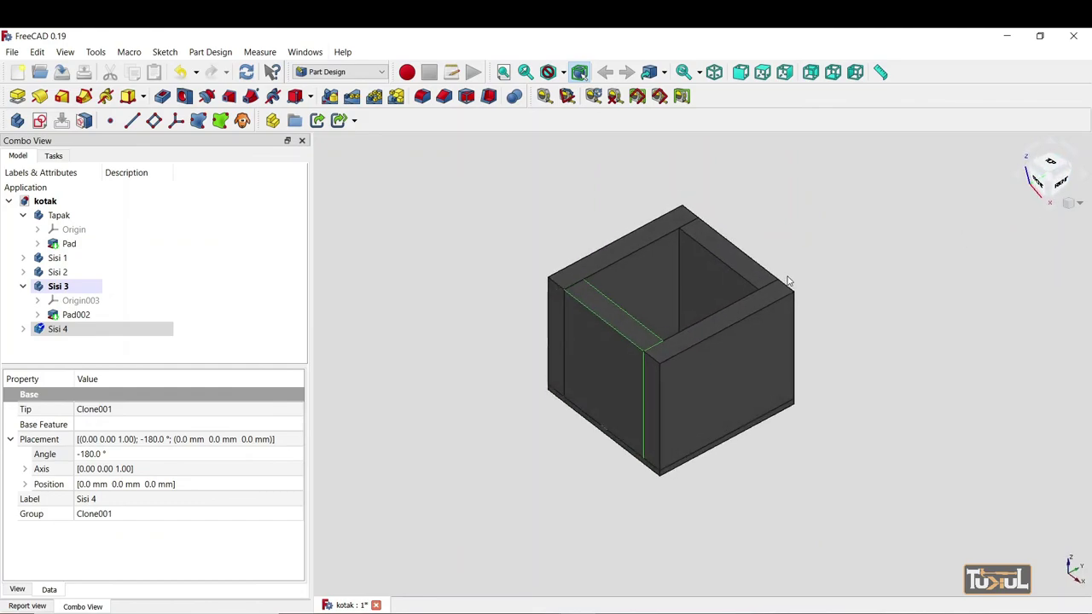